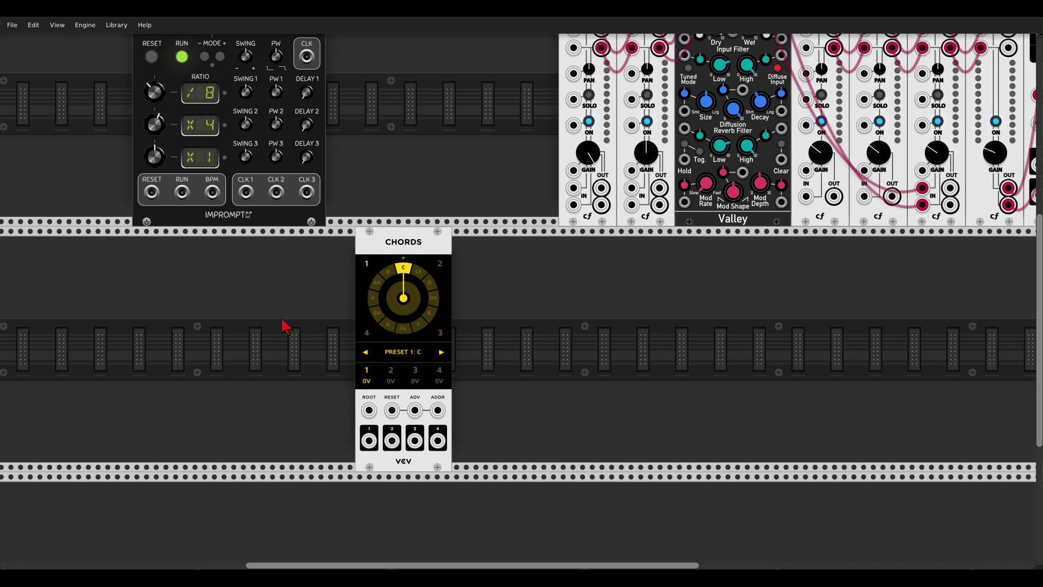
# Step: Build a Dm7 chord in preset 1 of Chords, assigning D, F, A (octave -1) and C to outputs 1 to 4
pyautogui.click(441, 352)
pyautogui.click(442, 352)
pyautogui.click(431, 286)
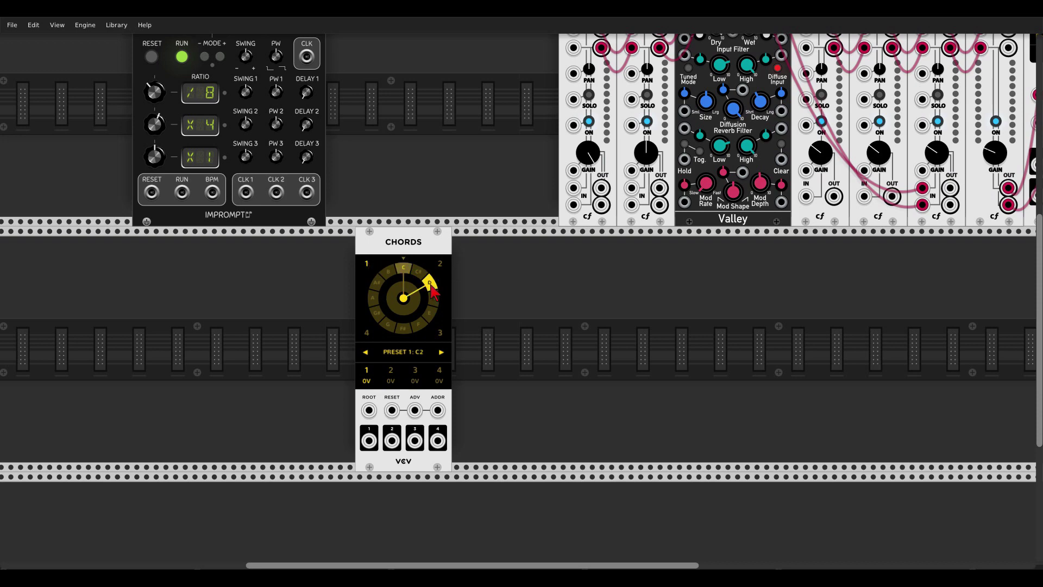
pyautogui.click(440, 265)
pyautogui.click(420, 325)
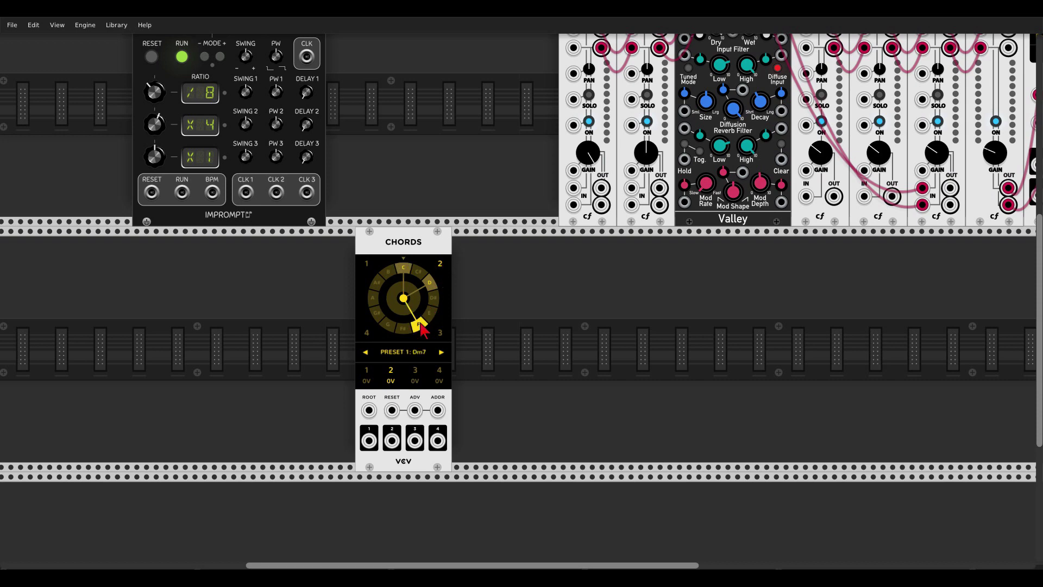
pyautogui.click(440, 333)
pyautogui.click(376, 299)
pyautogui.click(368, 333)
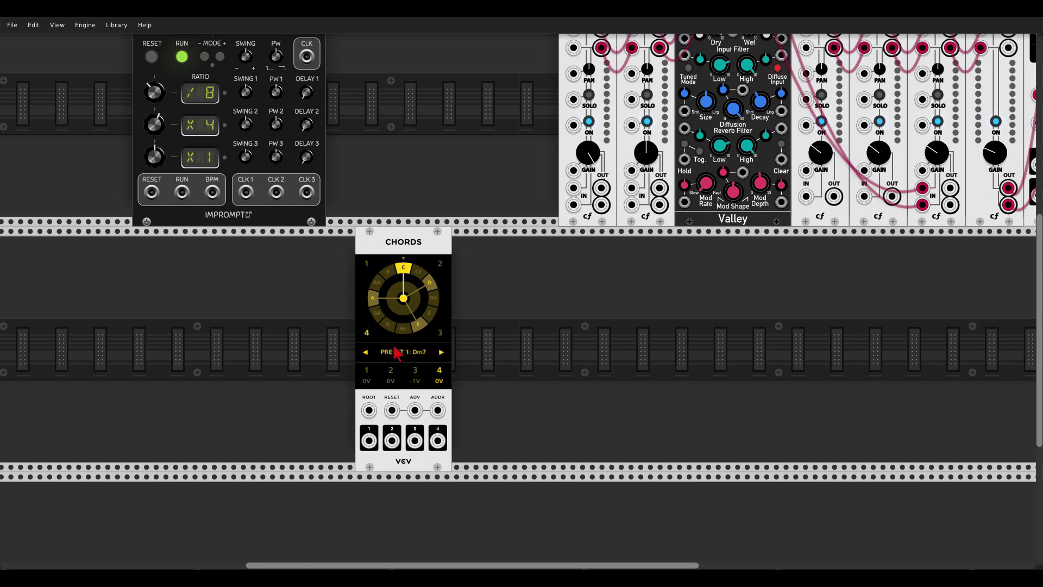
# Step: Turn the display of known chord names off and back on for the Chords module
pyautogui.rightClick(428, 243)
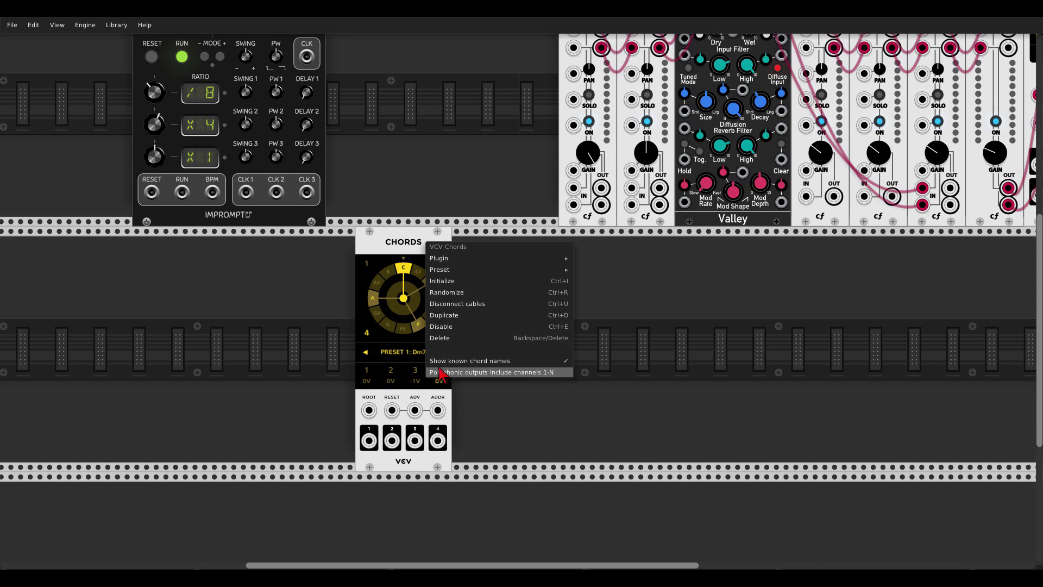
pyautogui.click(493, 361)
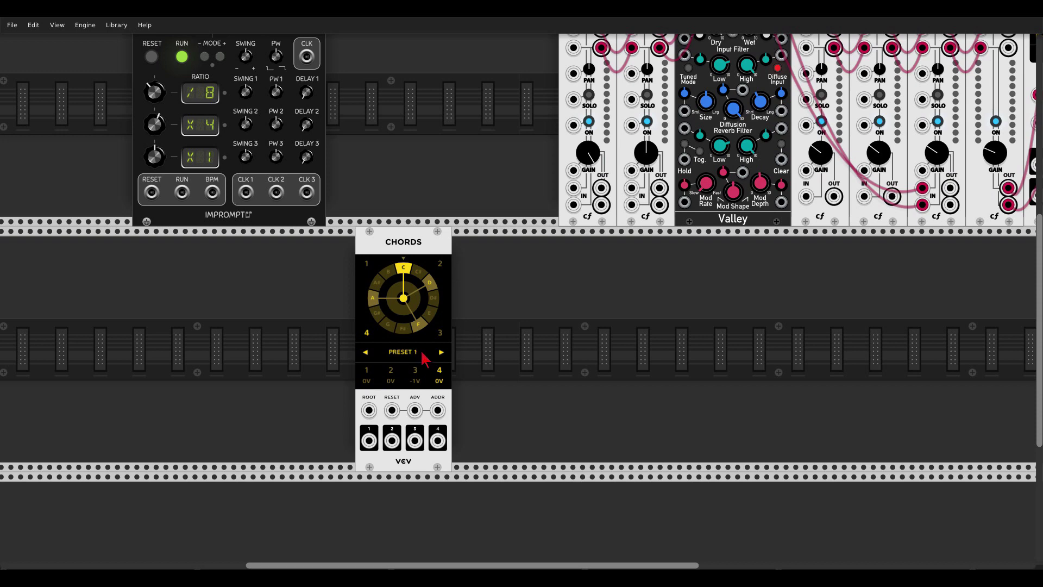
pyautogui.rightClick(422, 240)
pyautogui.click(449, 360)
# Step: Copy the Dm7 chord from preset 1 and paste it into preset 2
pyautogui.click(441, 352)
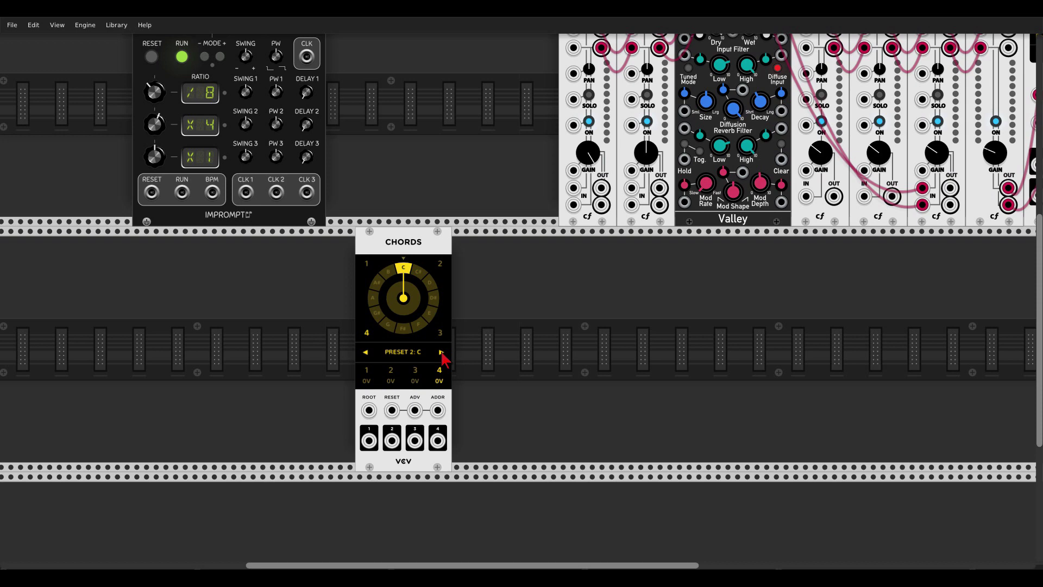
pyautogui.click(365, 353)
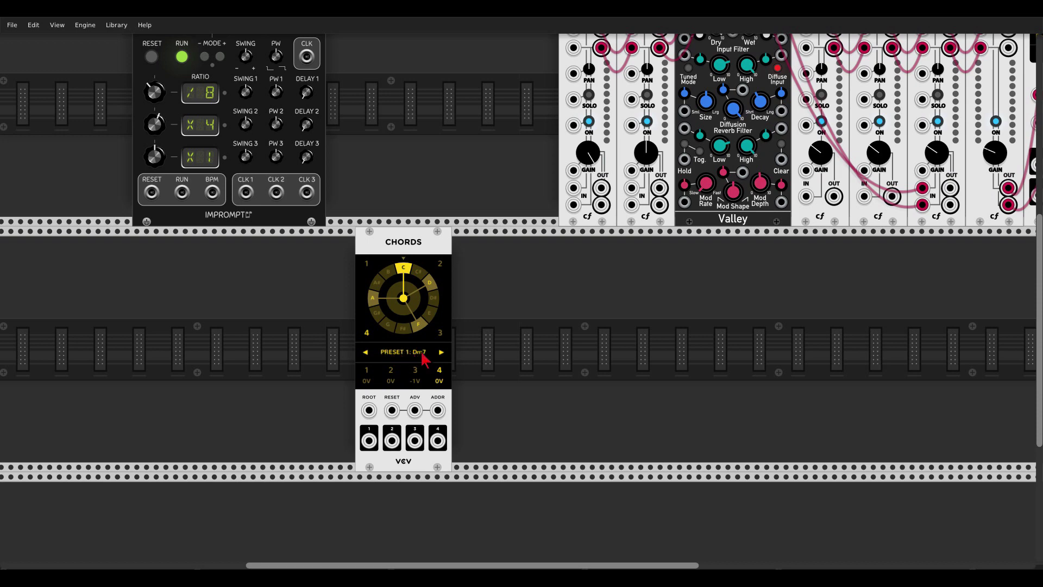
pyautogui.rightClick(399, 352)
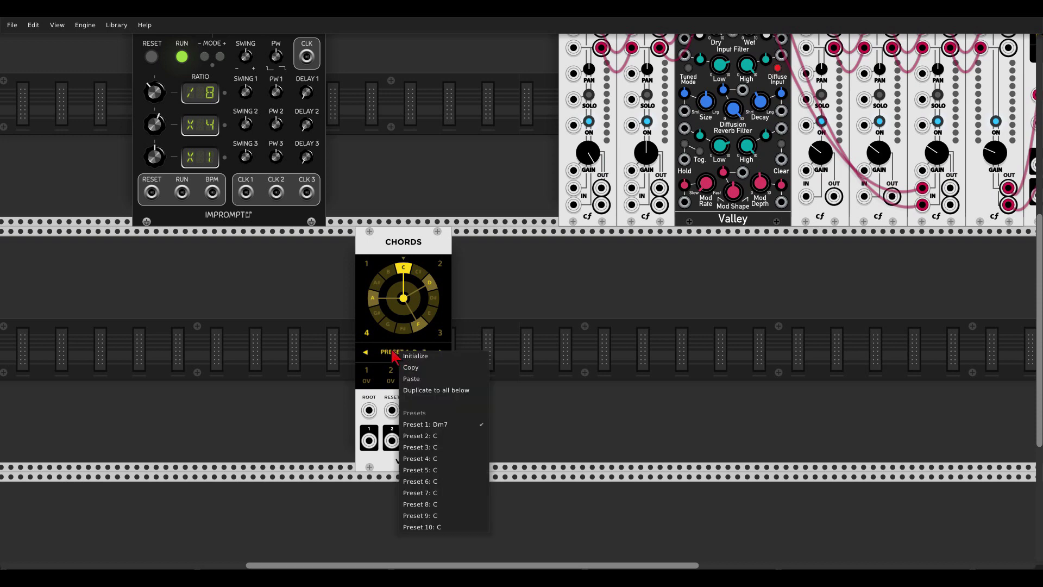
pyautogui.click(413, 369)
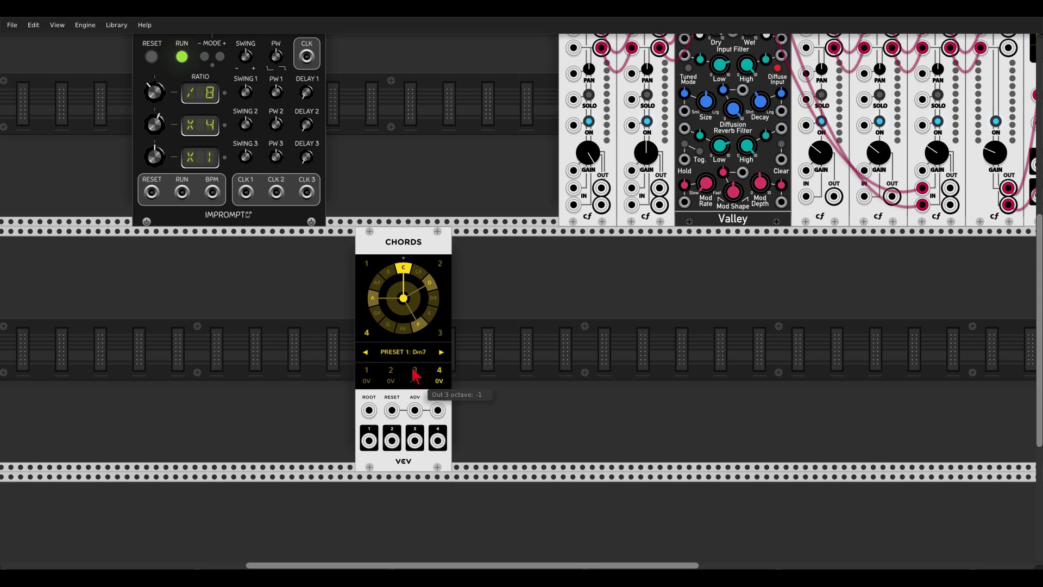
pyautogui.click(442, 352)
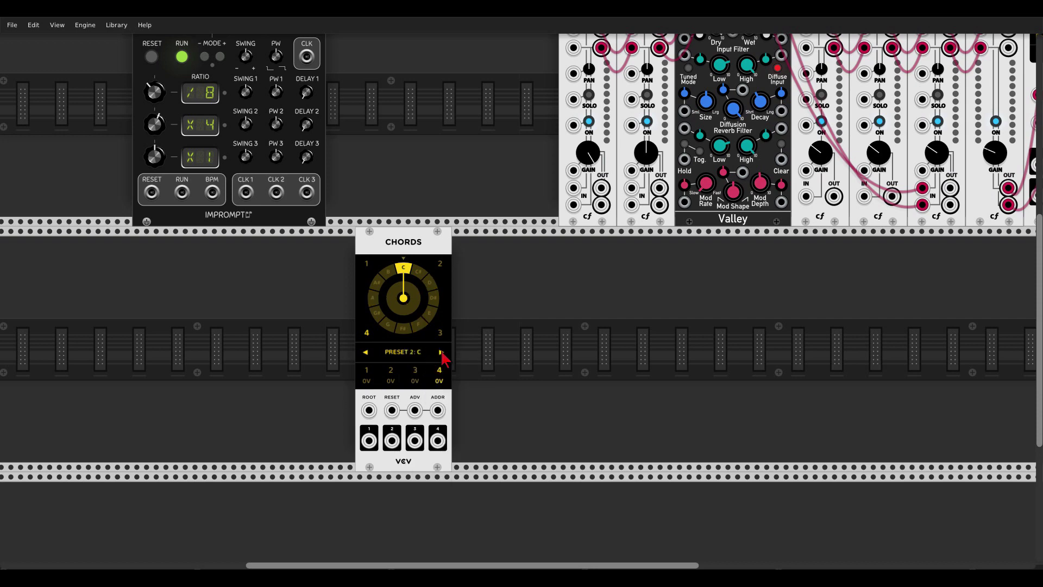
pyautogui.rightClick(408, 351)
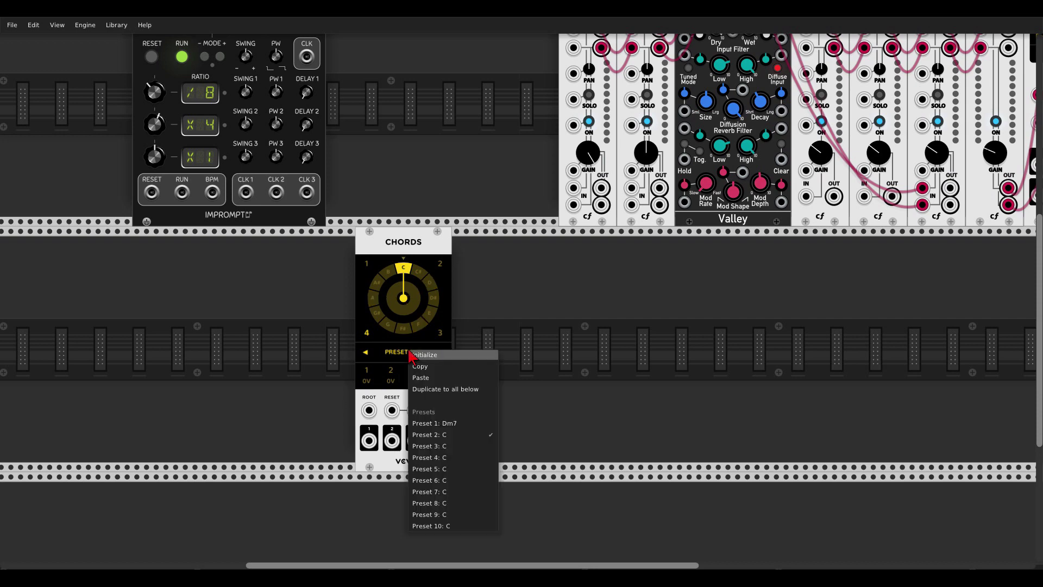
pyautogui.click(421, 378)
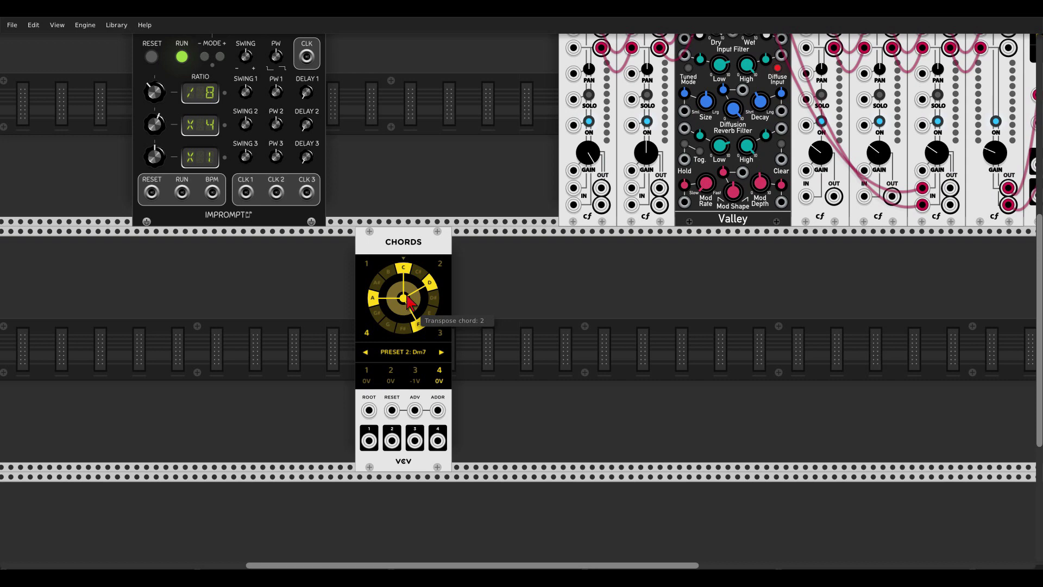
# Step: Transpose the preset 2 chord to Gm7 and duplicate it to all presets below
pyautogui.moveTo(408, 302)
pyautogui.mouseDown()
pyautogui.moveTo(409, 348)
pyautogui.moveTo(408, 217)
pyautogui.moveTo(415, 297)
pyautogui.mouseUp()
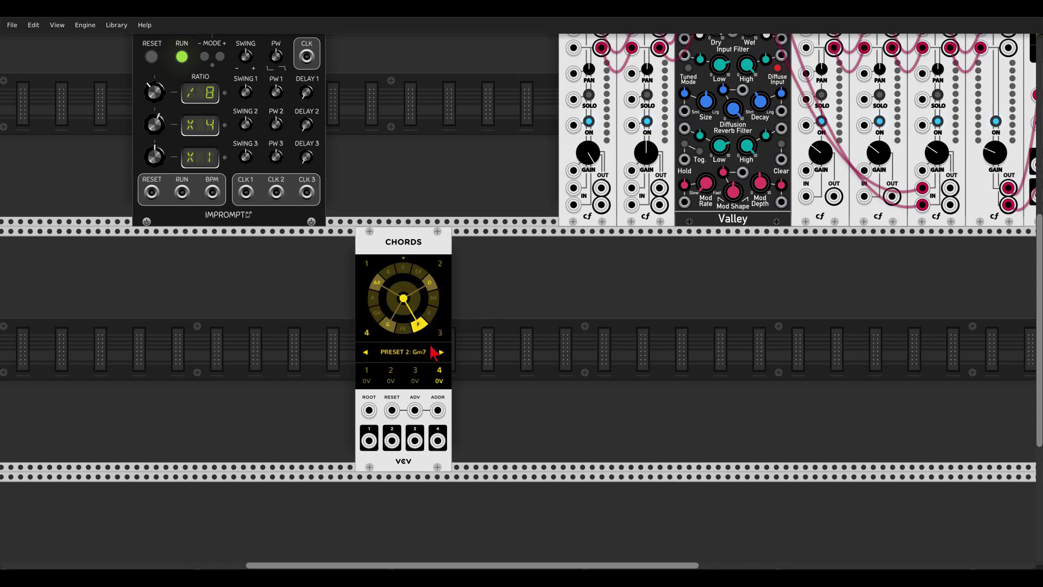
pyautogui.rightClick(404, 356)
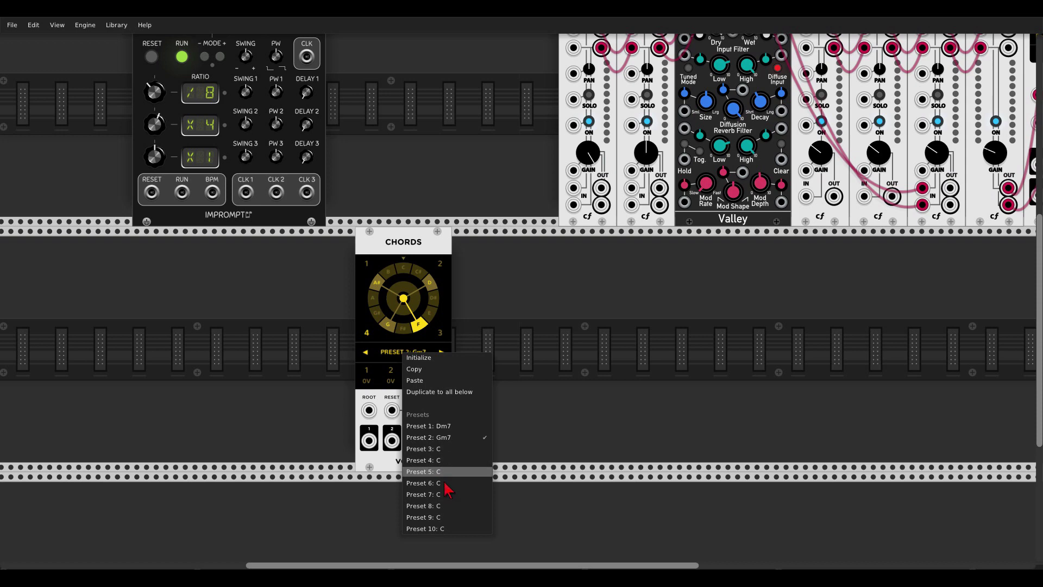
pyautogui.click(432, 394)
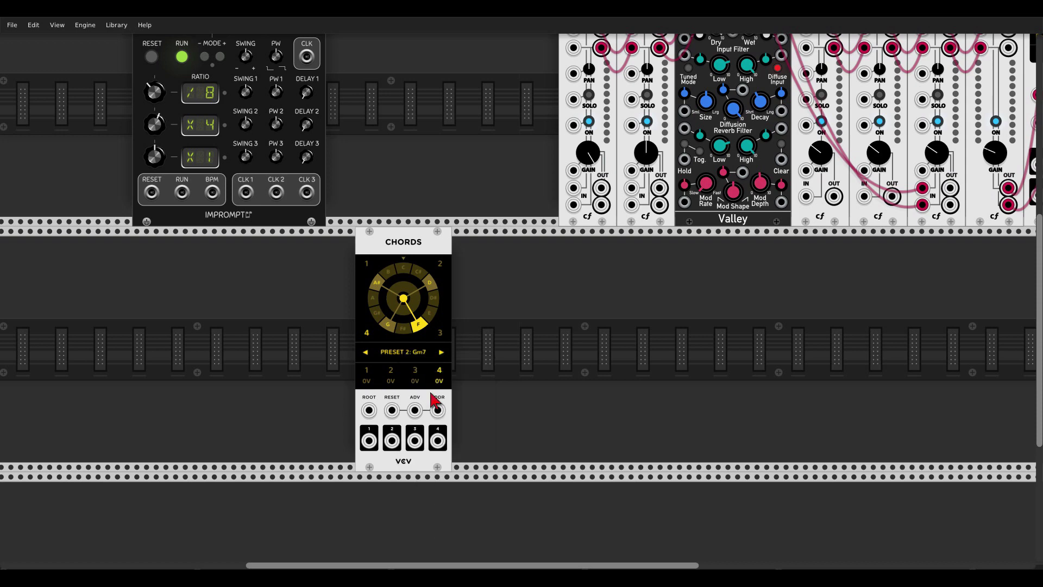
pyautogui.rightClick(410, 352)
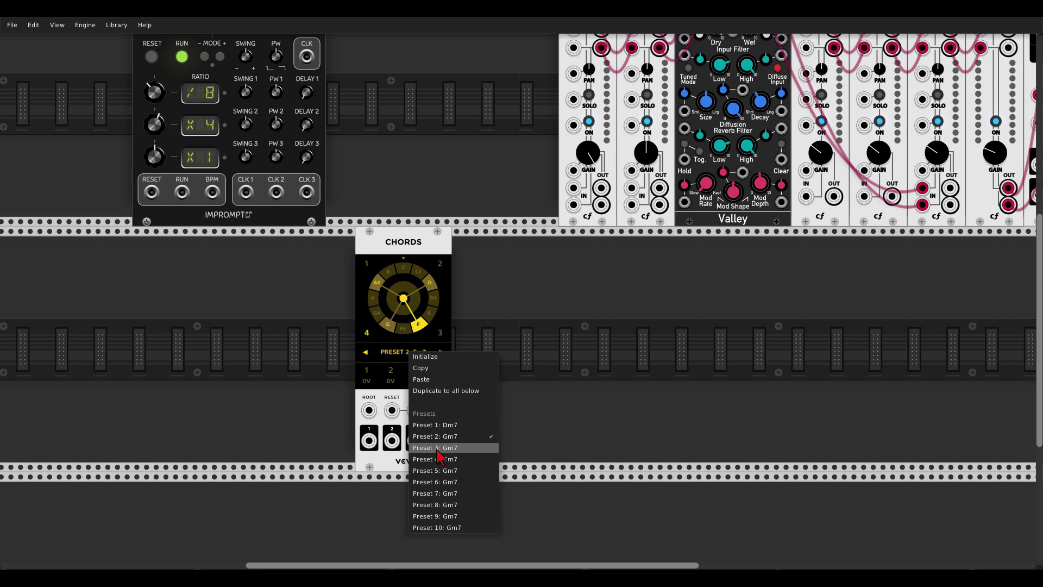
pyautogui.click(487, 334)
# Step: Select preset 3 in Chords and transpose its chord to Am7
pyautogui.click(441, 352)
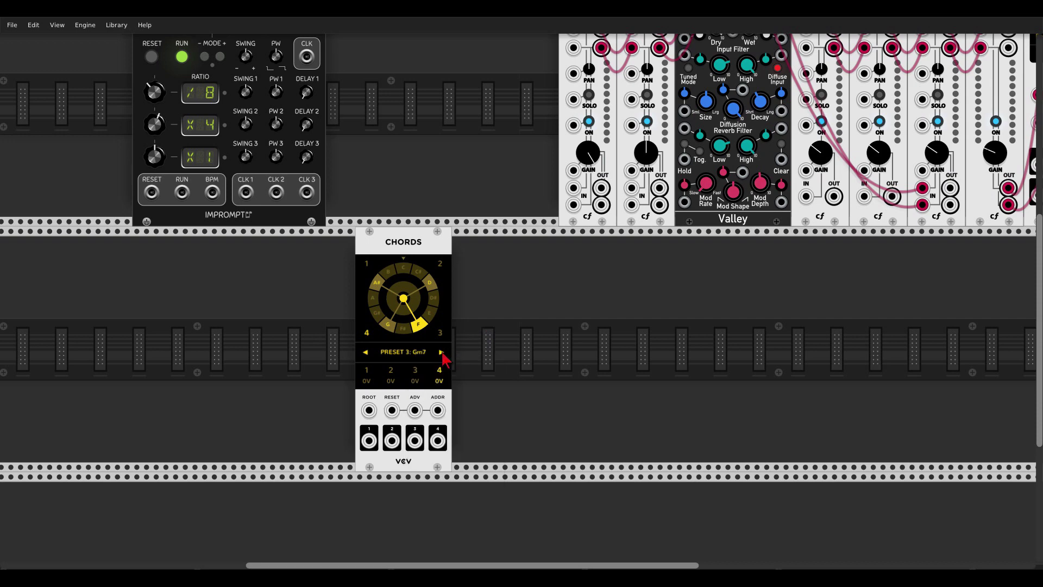
pyautogui.moveTo(407, 300)
pyautogui.moveTo(406, 300)
pyautogui.mouseDown()
pyautogui.moveTo(406, 288)
pyautogui.moveTo(406, 300)
pyautogui.mouseUp()
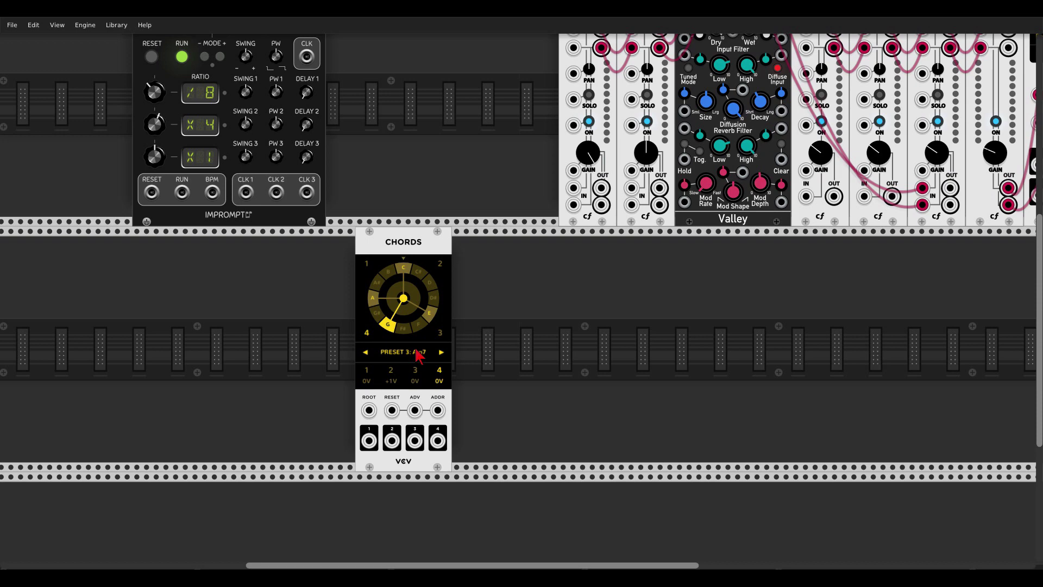
# Step: Move the Chords module directly below the Impromptu clock and add a Saws oscillator beside it
pyautogui.moveTo(412, 239); pyautogui.dragTo(189, 243)
pyautogui.rightClick(361, 326)
pyautogui.write('fm')
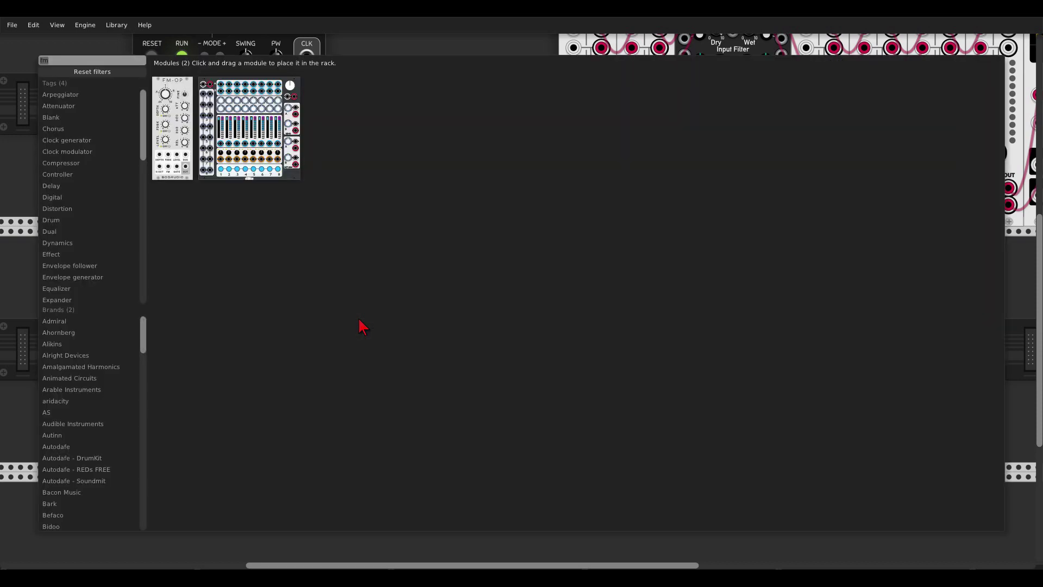
pyautogui.write('saws')
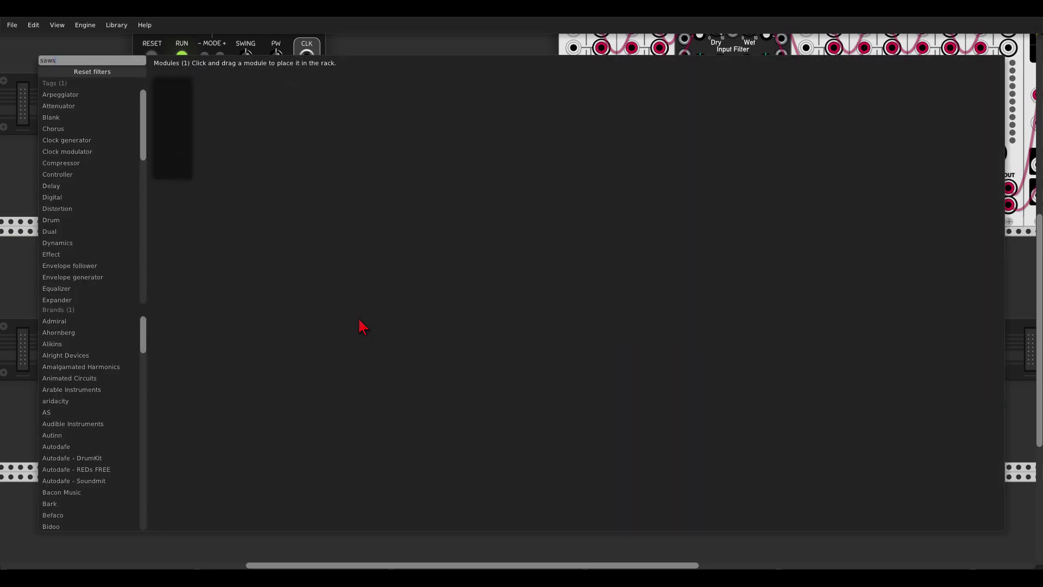
pyautogui.moveTo(184, 98); pyautogui.dragTo(278, 286)
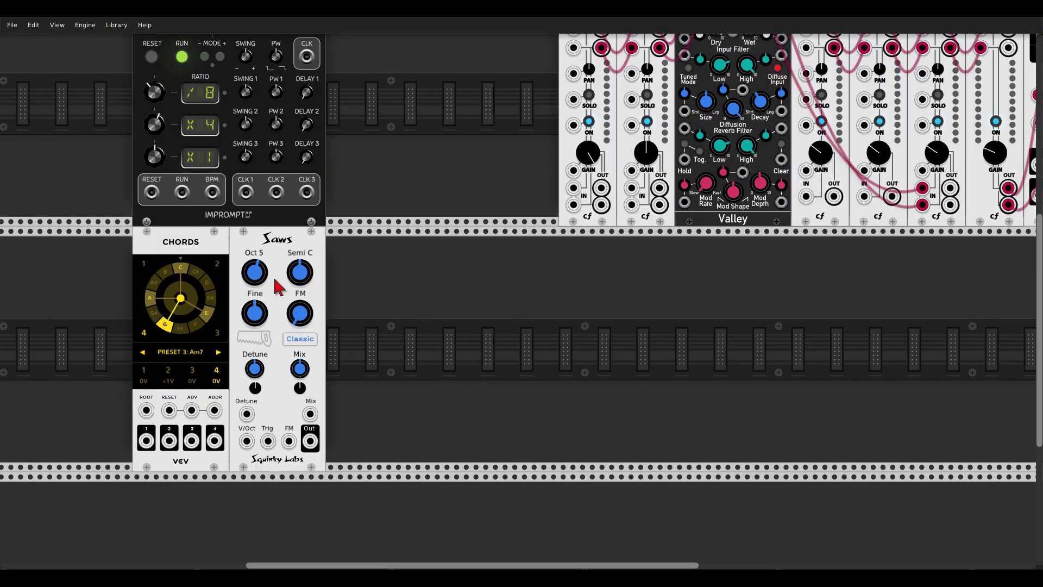
# Step: Add the WCO and Energy oscillators side by side after Saws
pyautogui.rightClick(400, 326)
pyautogui.write('wco')
pyautogui.moveTo(200, 110); pyautogui.dragTo(374, 336)
pyautogui.rightClick(471, 311)
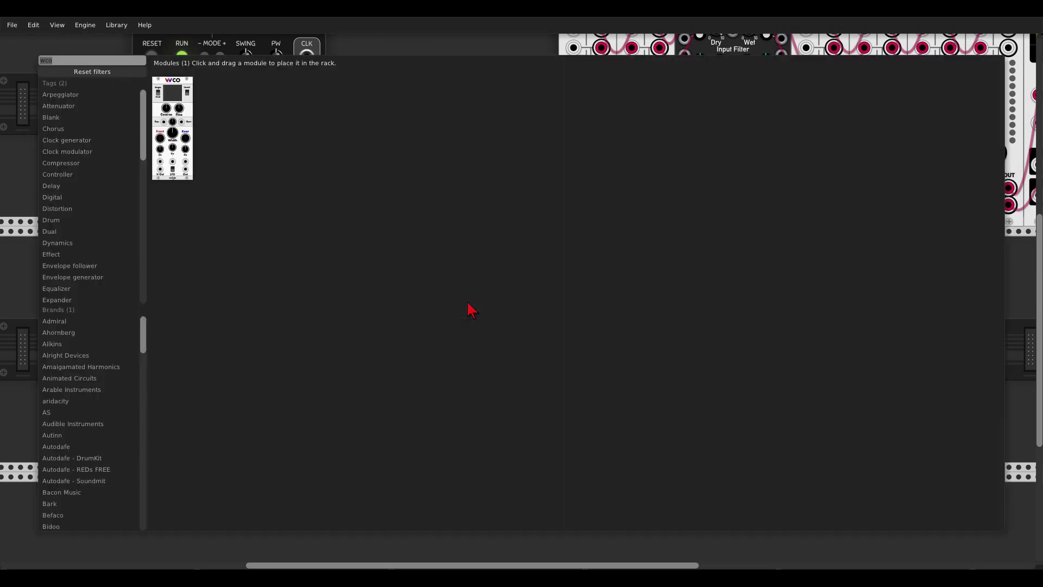
pyautogui.write('energ')
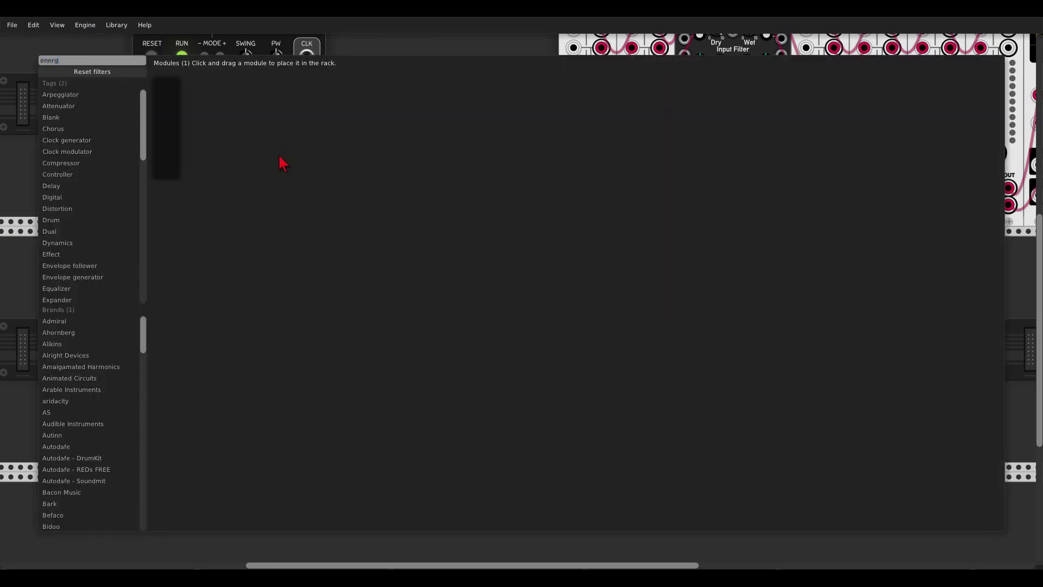
pyautogui.moveTo(171, 89); pyautogui.dragTo(408, 270)
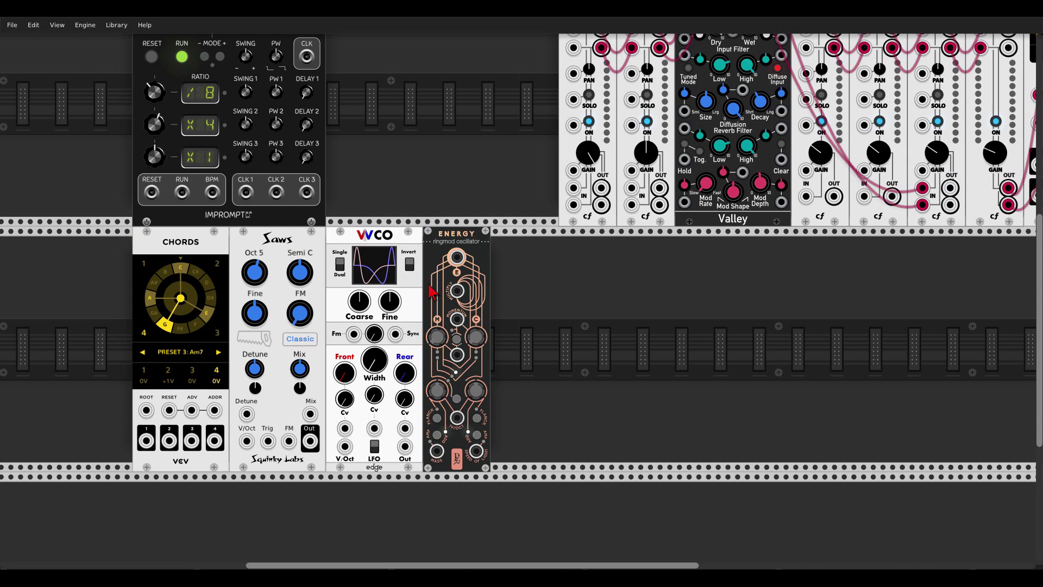
# Step: Add the Bleak analog oscillator next to Energy
pyautogui.rightClick(536, 325)
pyautogui.write('blea')
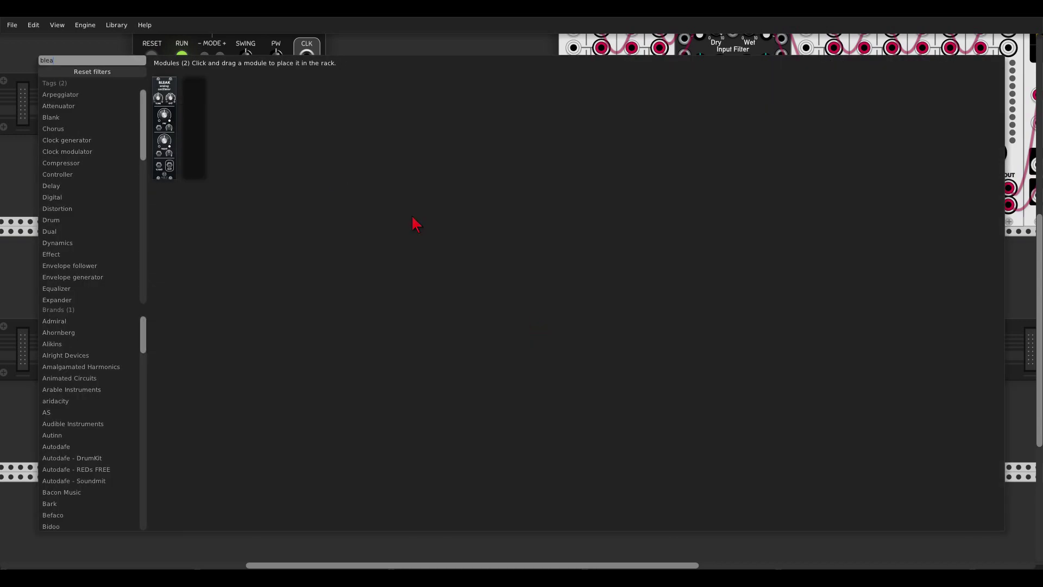
pyautogui.moveTo(166, 92); pyautogui.dragTo(446, 295)
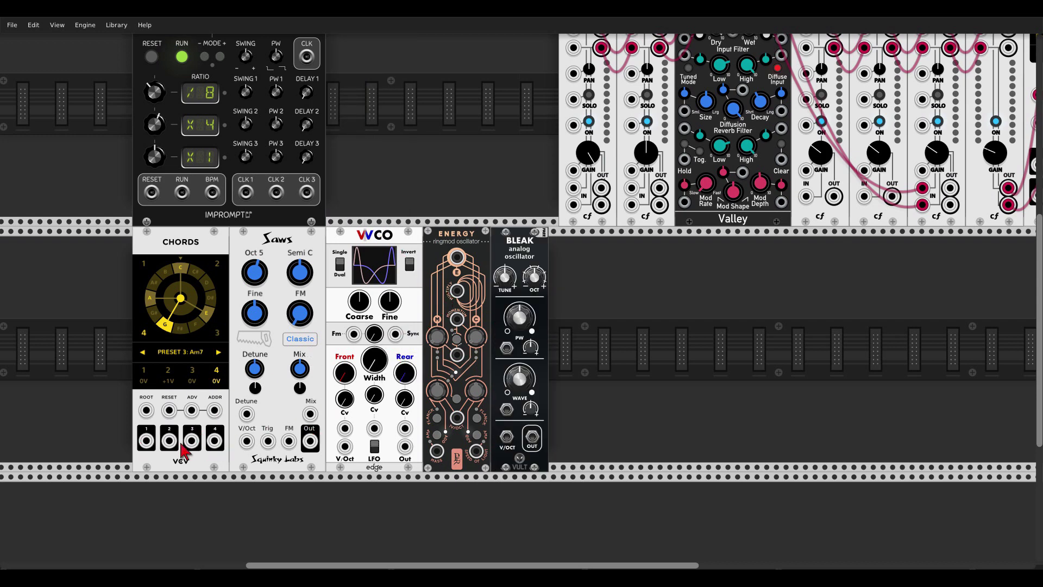
# Step: Patch Chords outputs 1 to 4 to the pitch inputs of Saws, WCO, Energy and Bleak respectively
pyautogui.moveTo(146, 441); pyautogui.dragTo(246, 441)
pyautogui.moveTo(169, 441); pyautogui.dragTo(344, 446)
pyautogui.moveTo(192, 442); pyautogui.dragTo(456, 417)
pyautogui.moveTo(214, 441); pyautogui.dragTo(506, 436)
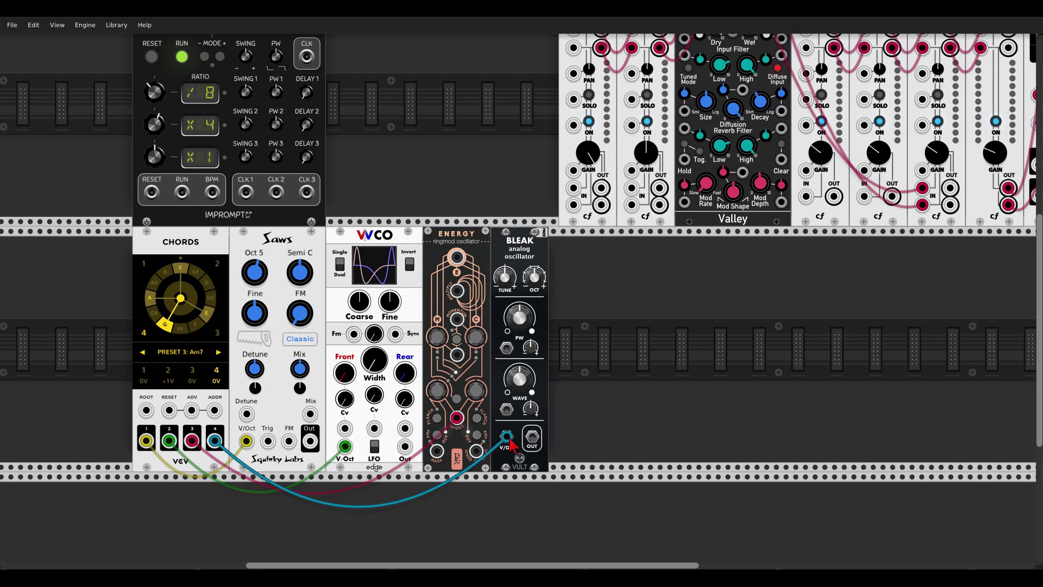
# Step: Find a mixer in the module browser and add the Bogaudio MIX4 next to Bleak
pyautogui.rightClick(607, 405)
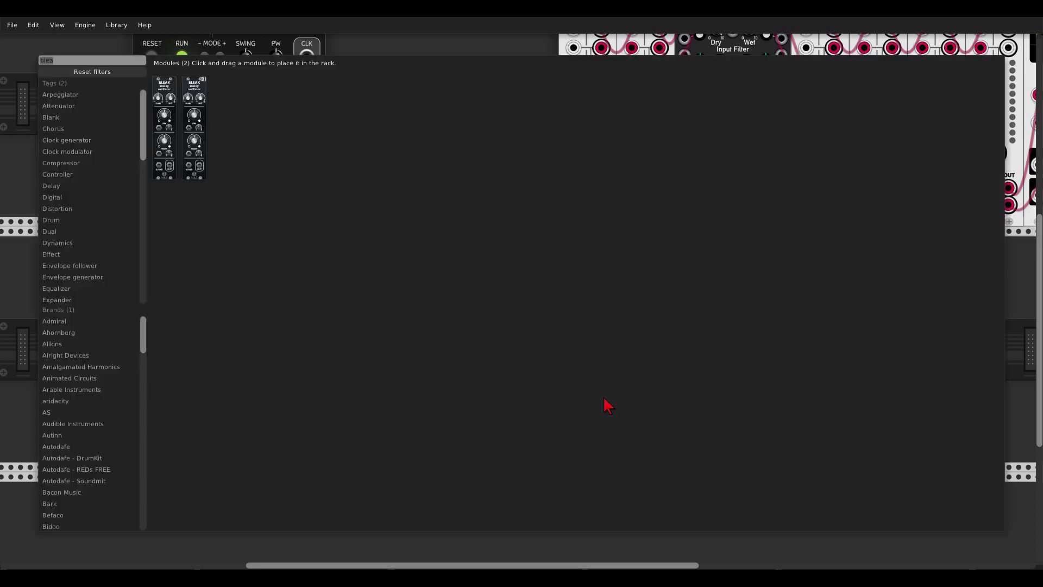
pyautogui.write('mixer')
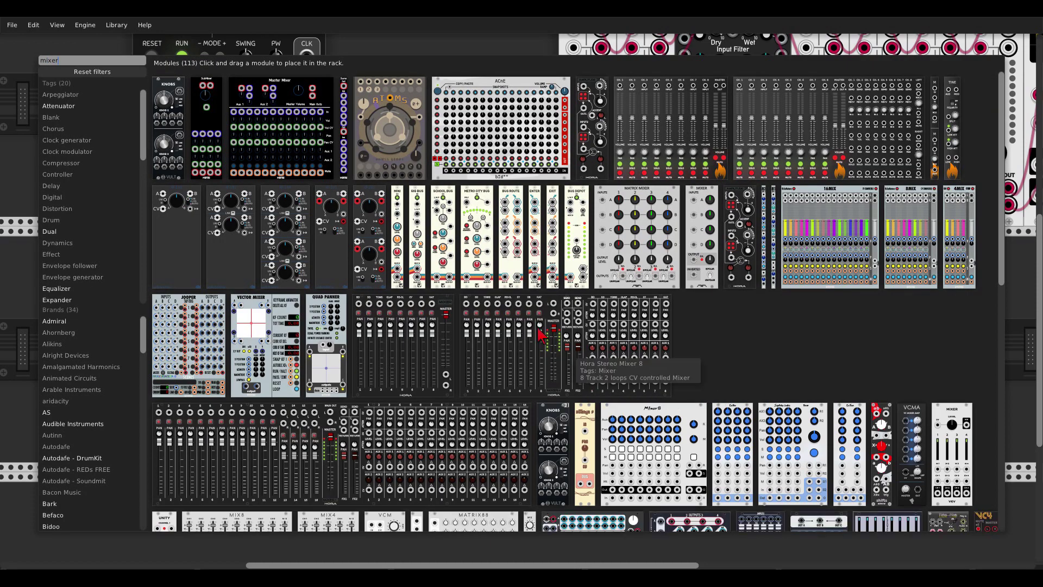
pyautogui.scroll(-3, 588, 388)
pyautogui.click(340, 359)
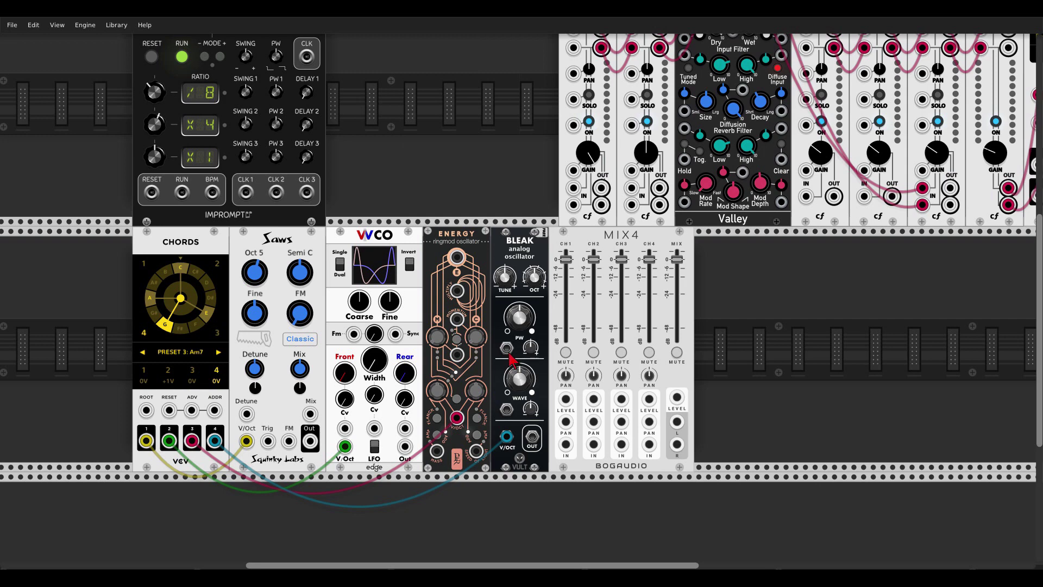
# Step: Patch the Saws, WCO, Energy and Bleak outputs into MIX4 channels 1 to 4 and slightly lower the channel and mix faders
pyautogui.moveTo(309, 441); pyautogui.dragTo(565, 445)
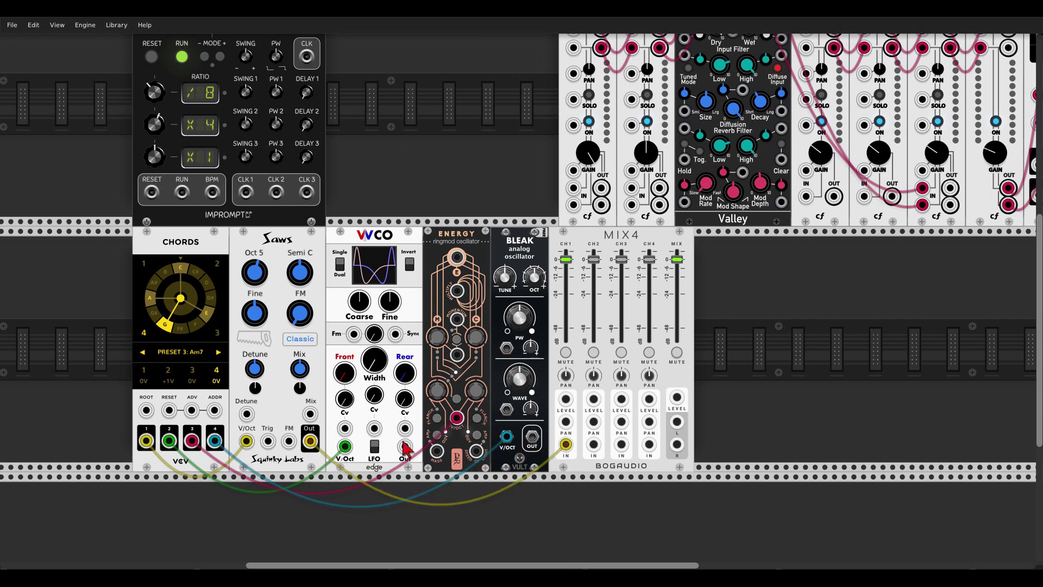
pyautogui.moveTo(405, 446); pyautogui.dragTo(594, 444)
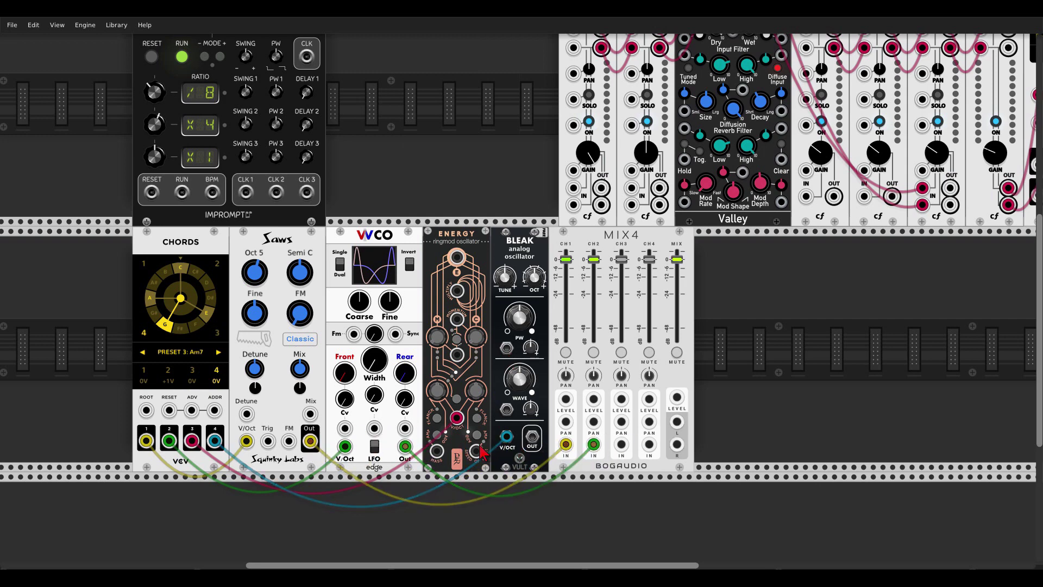
pyautogui.moveTo(457, 259); pyautogui.dragTo(533, 437)
pyautogui.moveTo(566, 259); pyautogui.dragTo(677, 265)
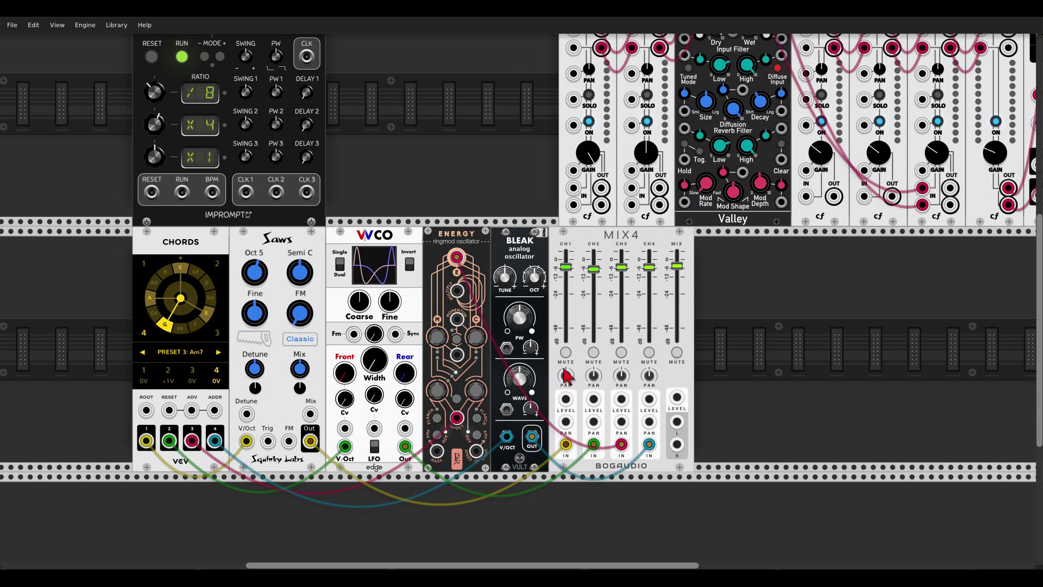
# Step: Spread the four MIX4 channels across the stereo field, panning channel 4 to about 46.8%
pyautogui.moveTo(566, 374); pyautogui.dragTo(594, 374)
pyautogui.click(620, 378)
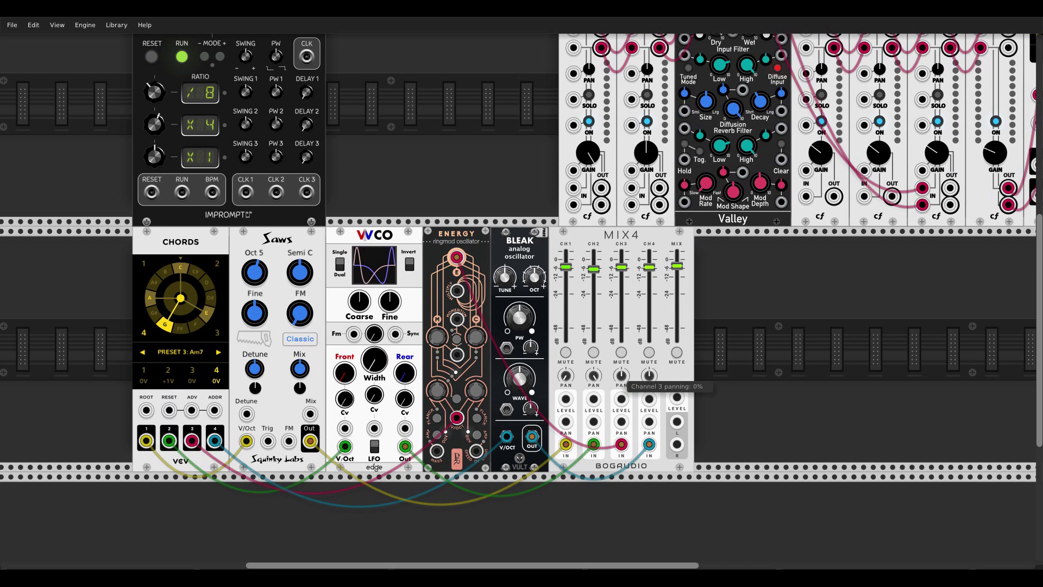
pyautogui.click(649, 375)
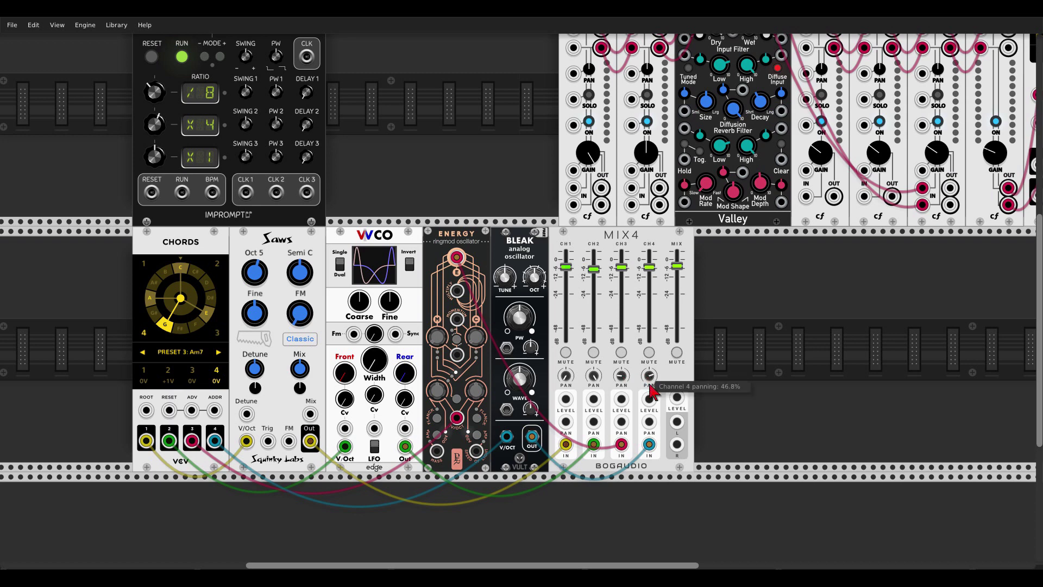
# Step: Patch the MIX4 left and right mix outputs into the inputs of the second STEREO channel, just before Plateau
pyautogui.moveTo(676, 422); pyautogui.dragTo(679, 449)
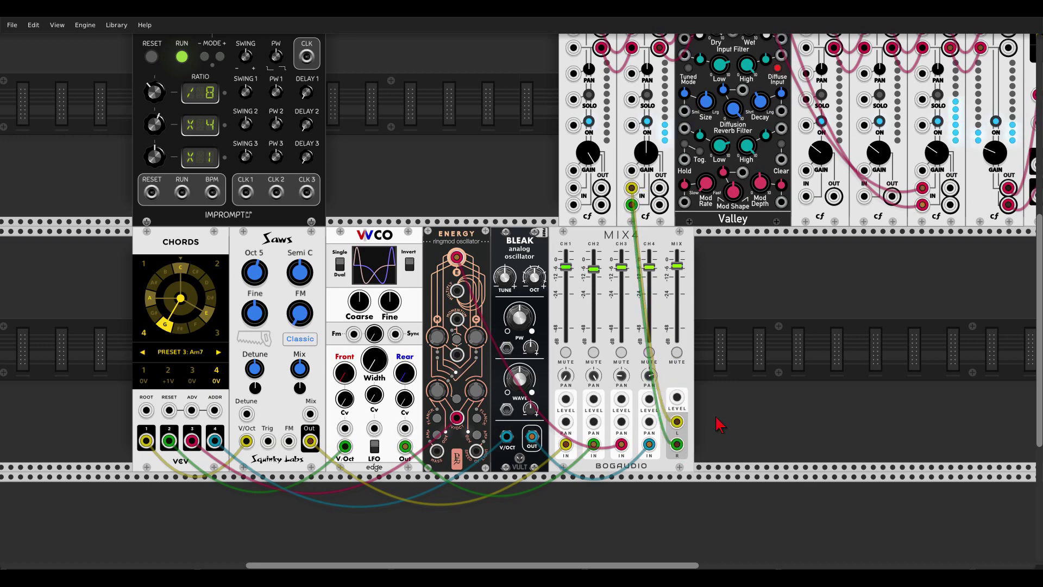
pyautogui.scroll(3, 720, 424)
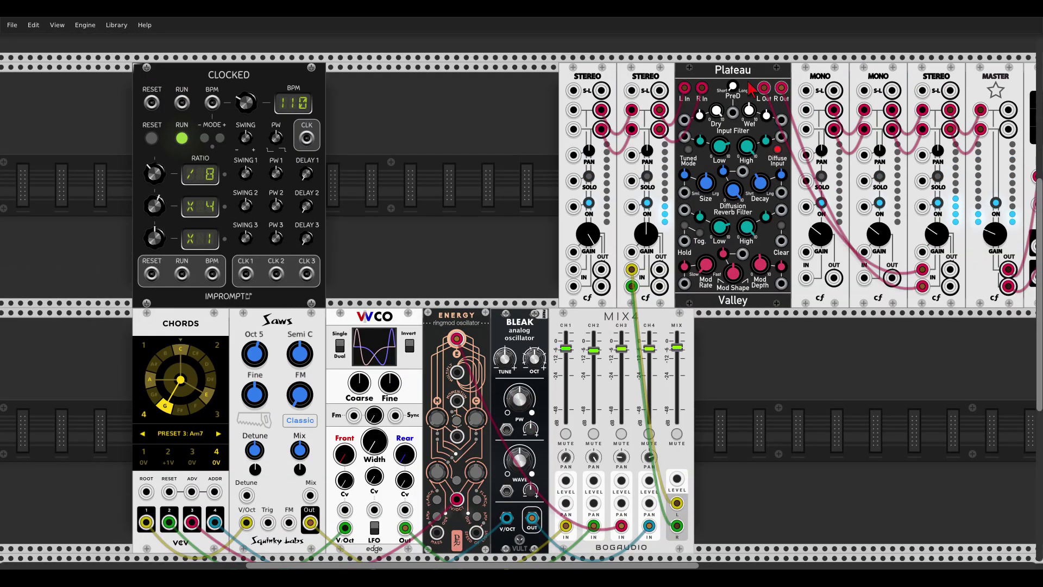
pyautogui.scroll(-2, 480, 166)
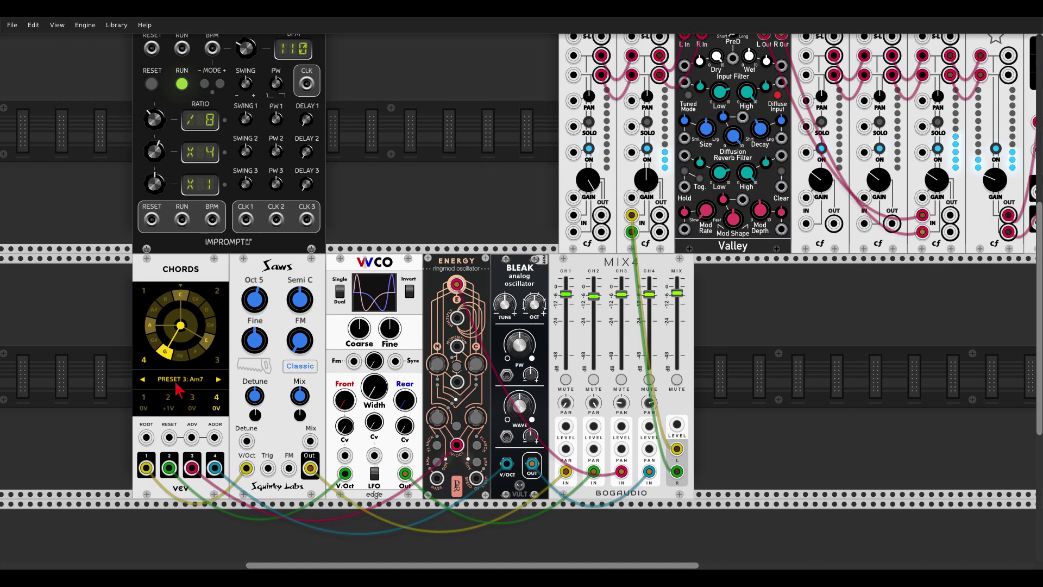
# Step: Audition the stored chords by stepping the Chords module back through Gm7 to preset 1, Dm7
pyautogui.click(143, 381)
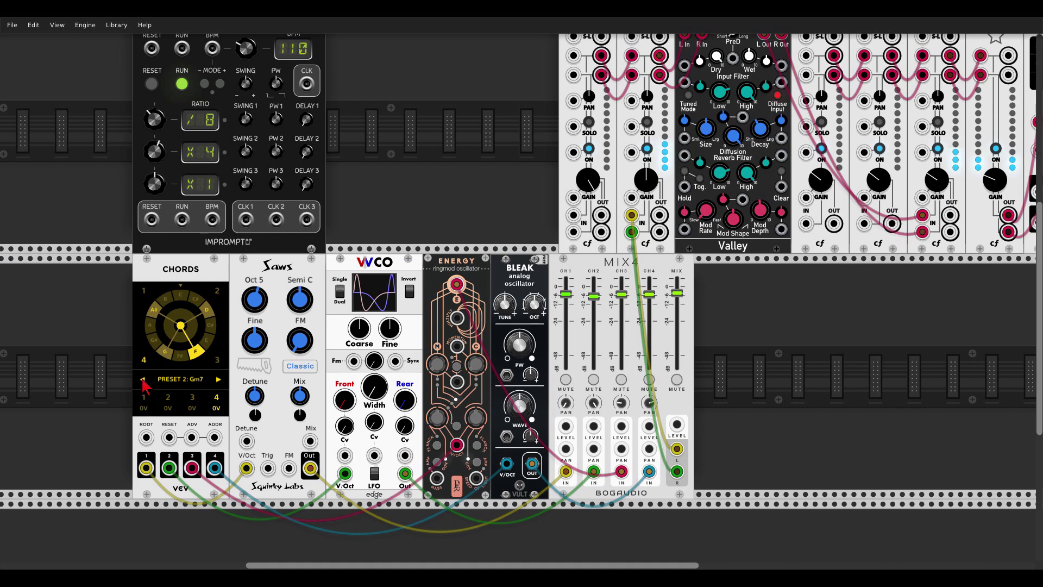
pyautogui.click(143, 380)
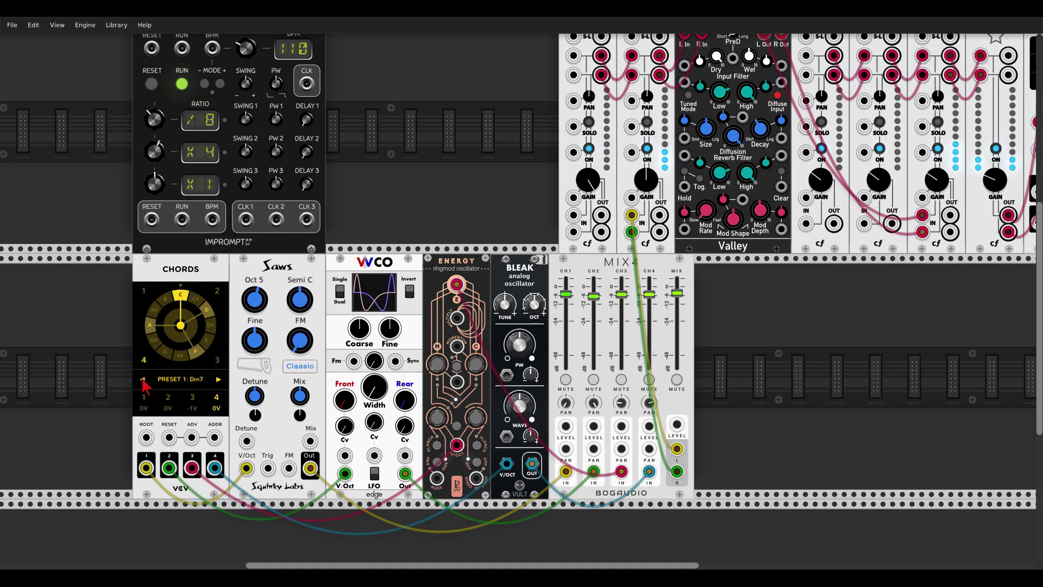
pyautogui.click(144, 381)
pyautogui.click(144, 380)
pyautogui.click(143, 380)
pyautogui.click(143, 380)
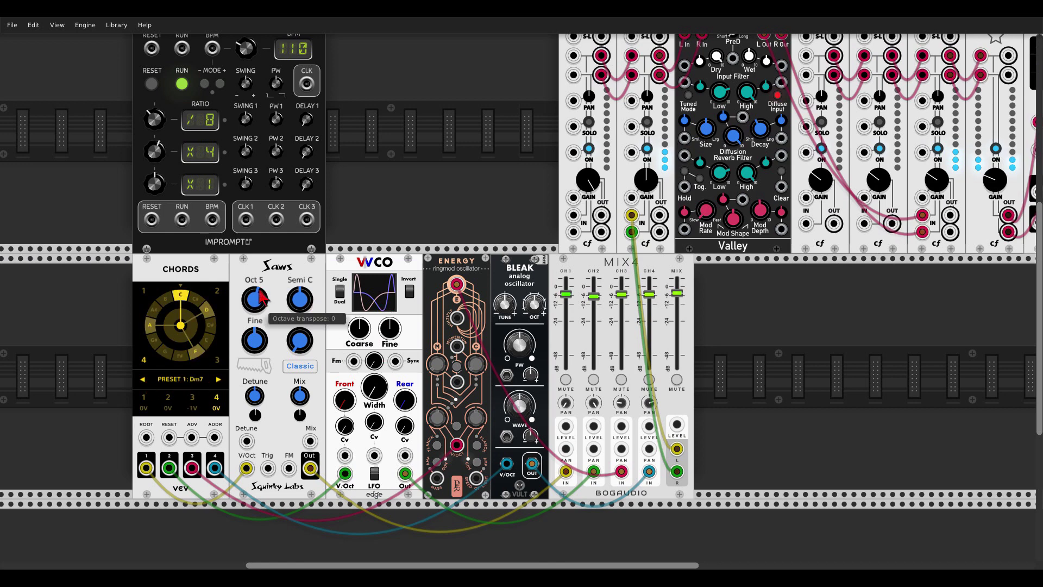
# Step: Lower Saws to octave 4 and adjust the Energy modulation controls and Bleak's octave by ear
pyautogui.moveTo(256, 304); pyautogui.dragTo(257, 317)
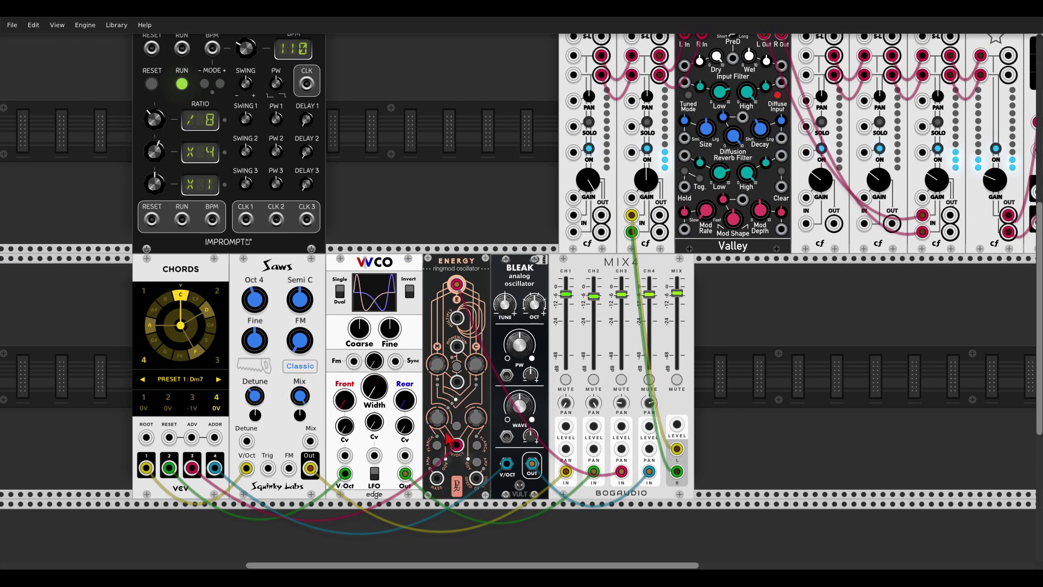
pyautogui.moveTo(459, 431)
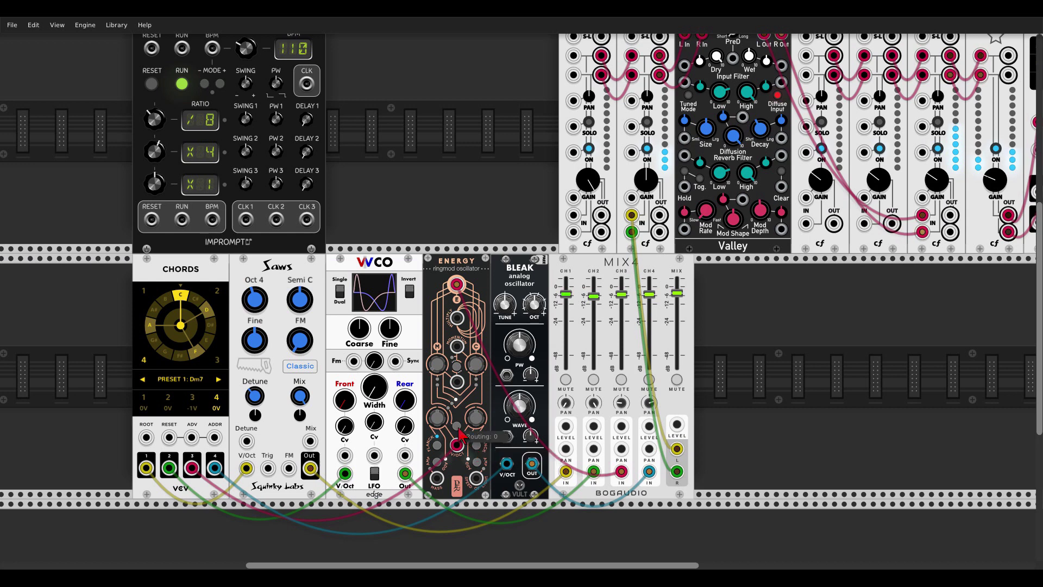
pyautogui.moveTo(438, 420)
pyautogui.mouseDown()
pyautogui.moveTo(438, 408)
pyautogui.moveTo(477, 405)
pyautogui.moveTo(438, 427)
pyautogui.mouseUp()
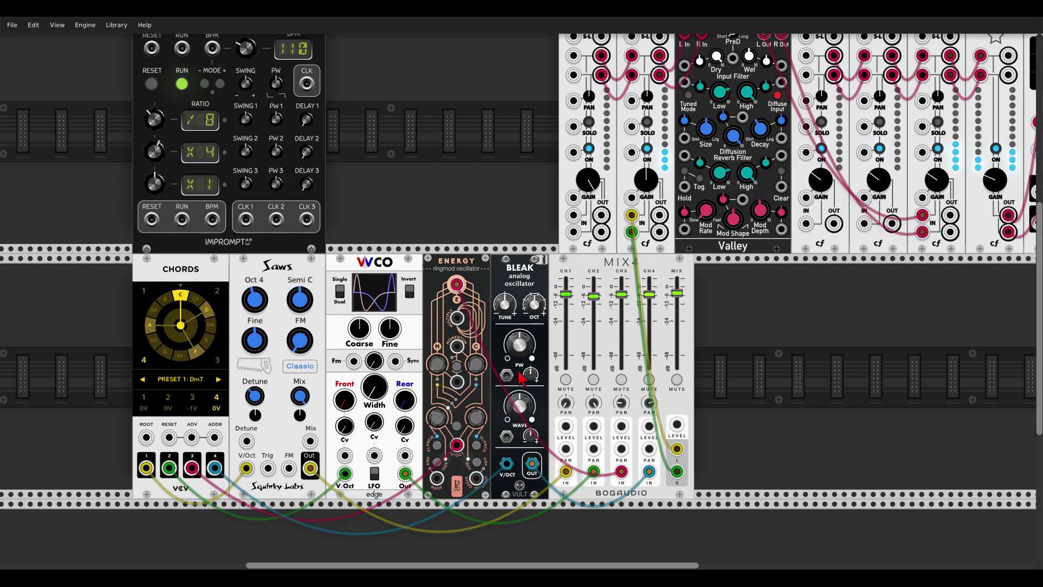
pyautogui.moveTo(534, 304); pyautogui.dragTo(534, 307)
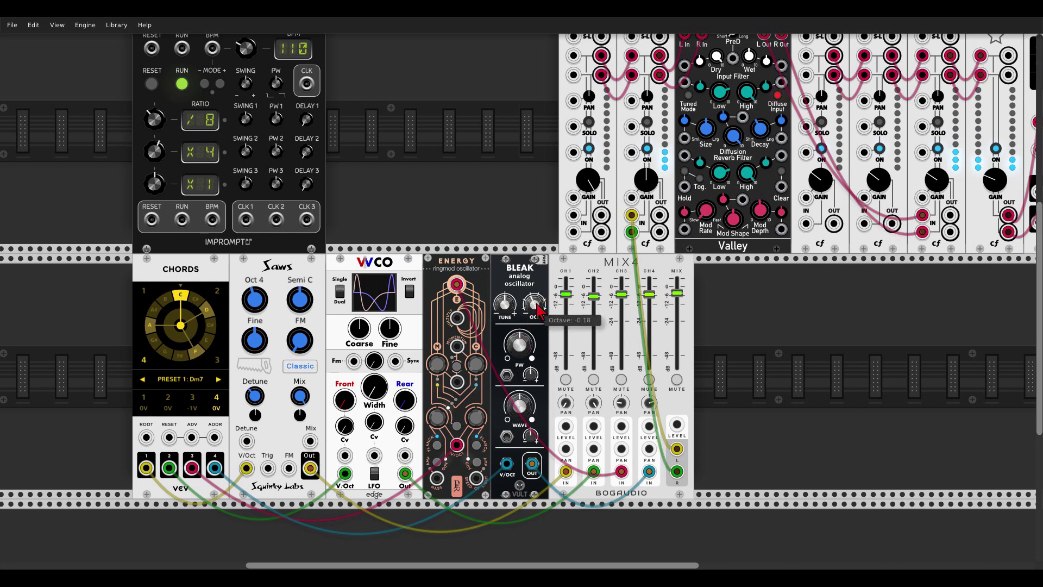
# Step: Find 8FO in the module browser, add it next to Clocked, and switch it to slow mode
pyautogui.rightClick(481, 199)
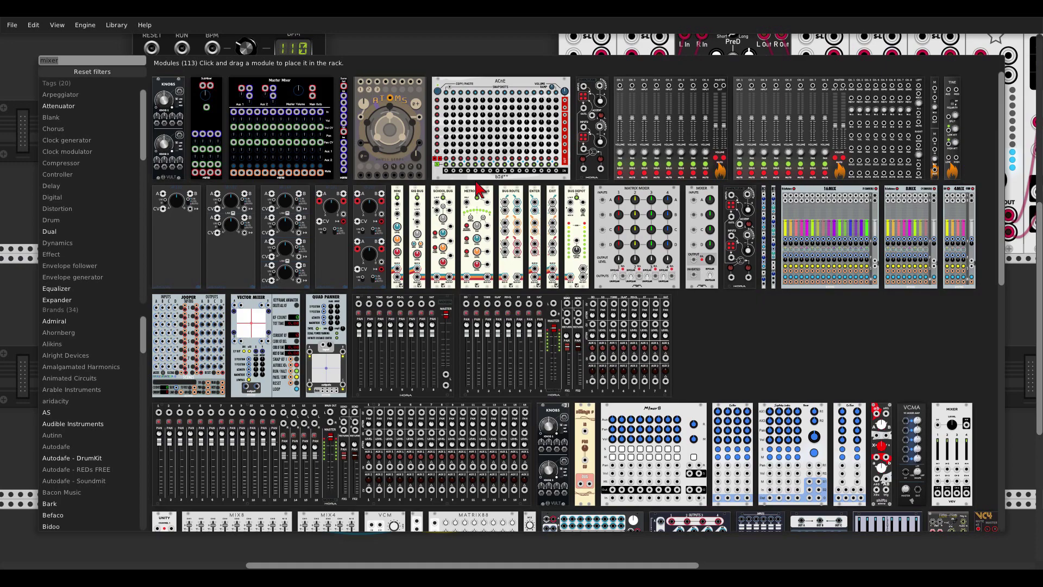
pyautogui.write('8fo')
pyautogui.press('Return')
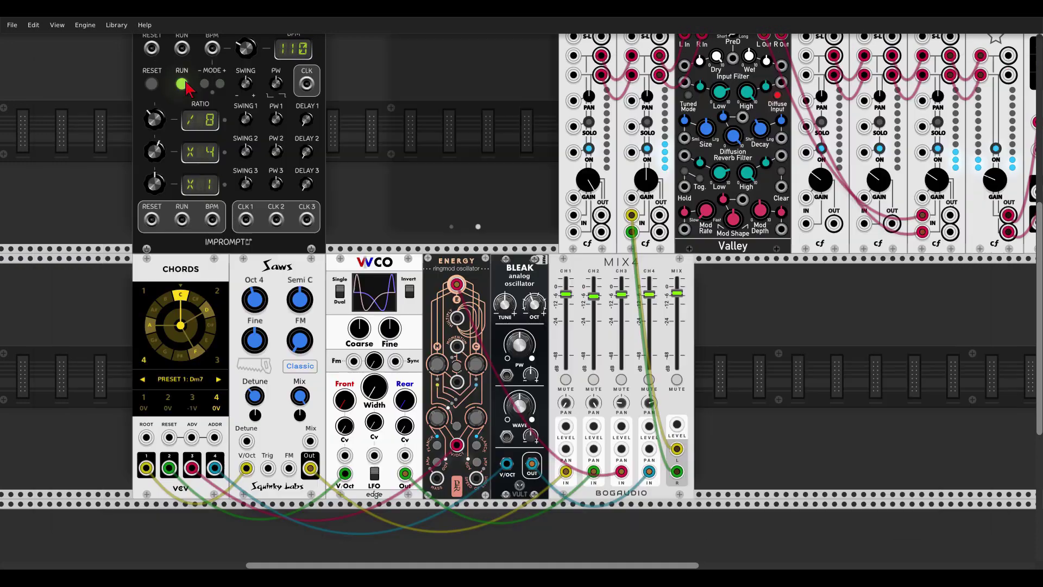
pyautogui.scroll(2, 404, 182)
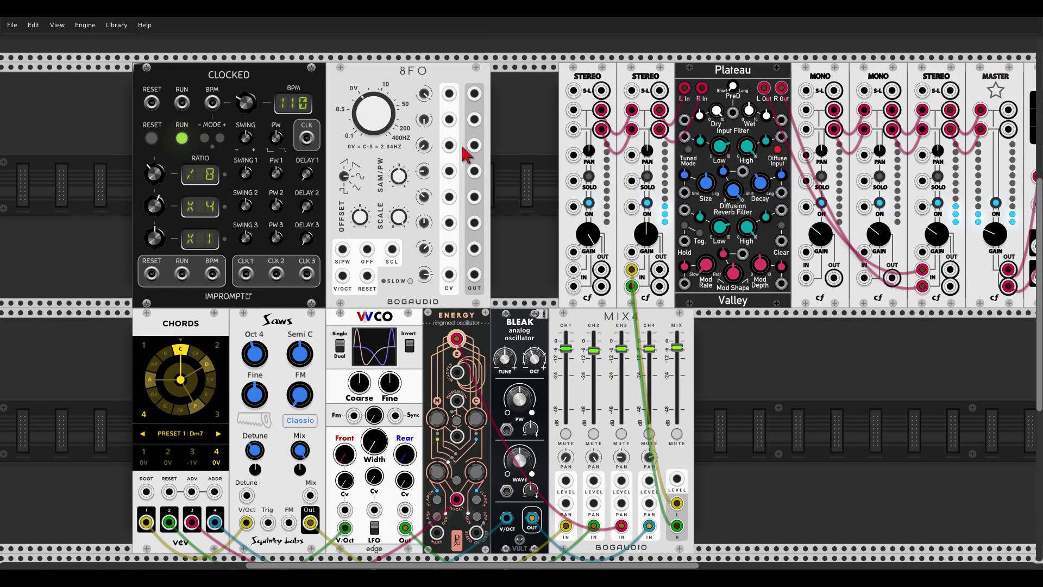
pyautogui.click(410, 281)
pyautogui.moveTo(361, 218); pyautogui.dragTo(360, 217)
pyautogui.moveTo(388, 122); pyautogui.dragTo(388, 123)
# Step: Patch separate 8FO outputs to WCO's width CV, two Energy modulation inputs, and Bleak's PW and wave inputs, with wave modulation at about 0.708
pyautogui.moveTo(475, 93); pyautogui.dragTo(375, 510)
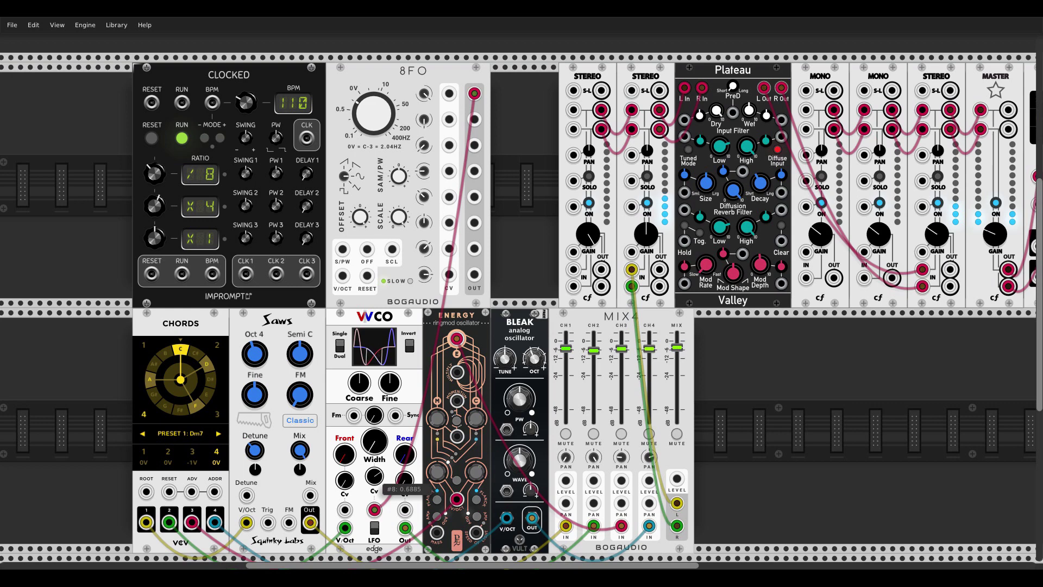
pyautogui.moveTo(457, 401); pyautogui.dragTo(474, 145)
pyautogui.moveTo(474, 197); pyautogui.dragTo(474, 248)
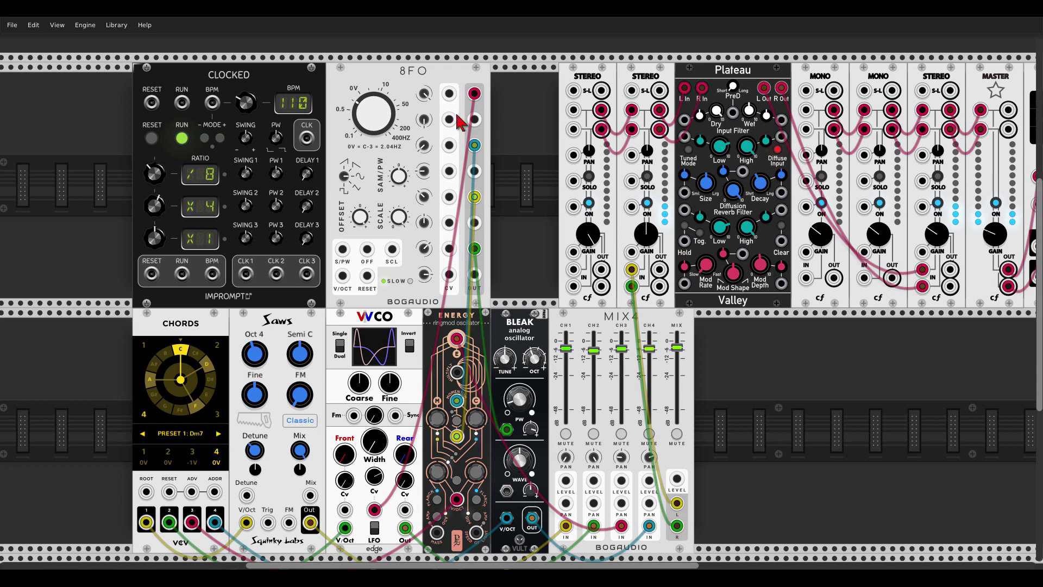
pyautogui.moveTo(475, 119); pyautogui.dragTo(532, 493)
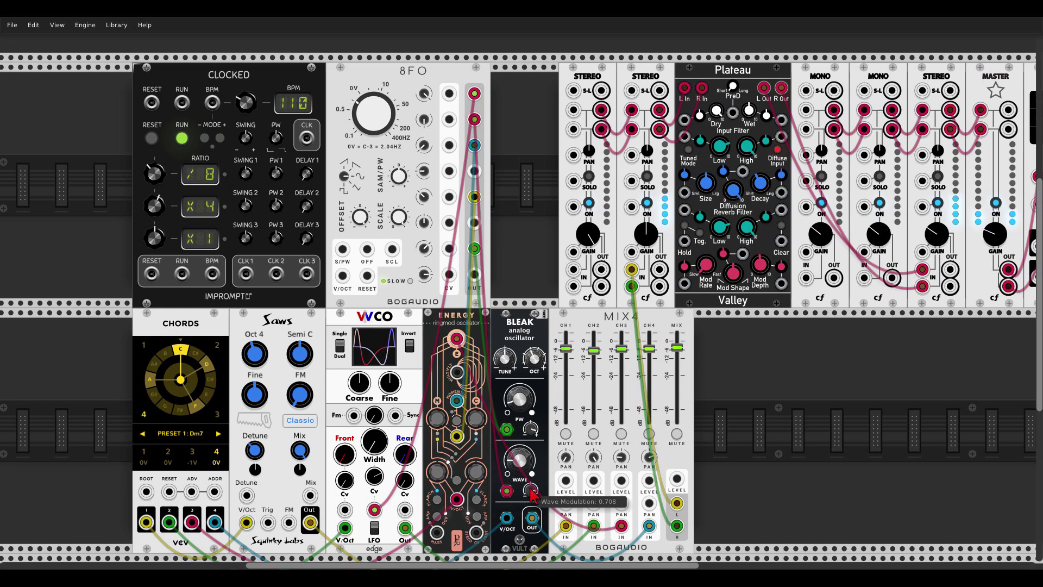
pyautogui.scroll(-2, 750, 411)
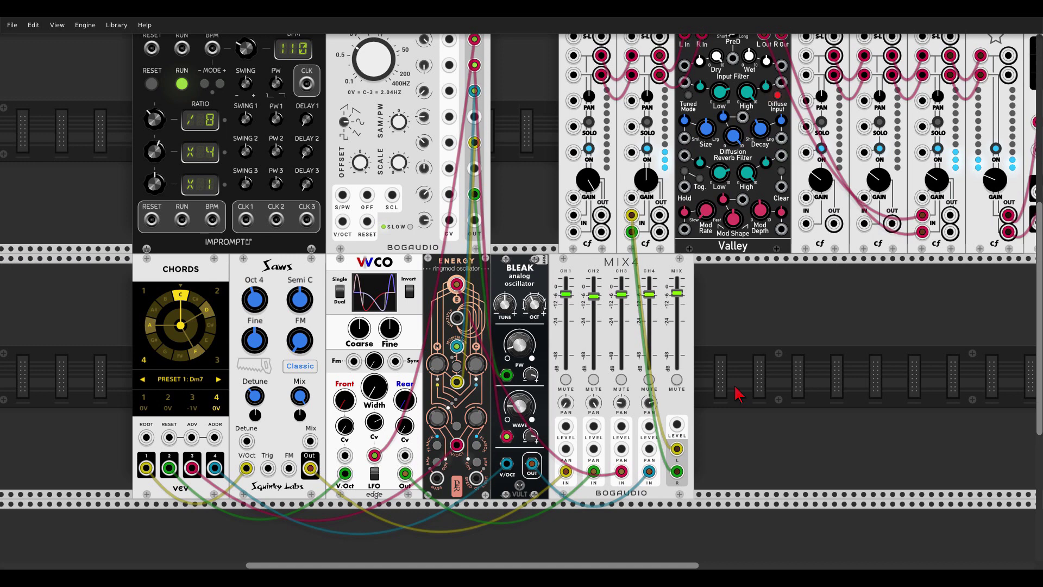
# Step: Audition Chords presets 1 to 3 with the modulated oscillators and return to preset 1
pyautogui.click(218, 381)
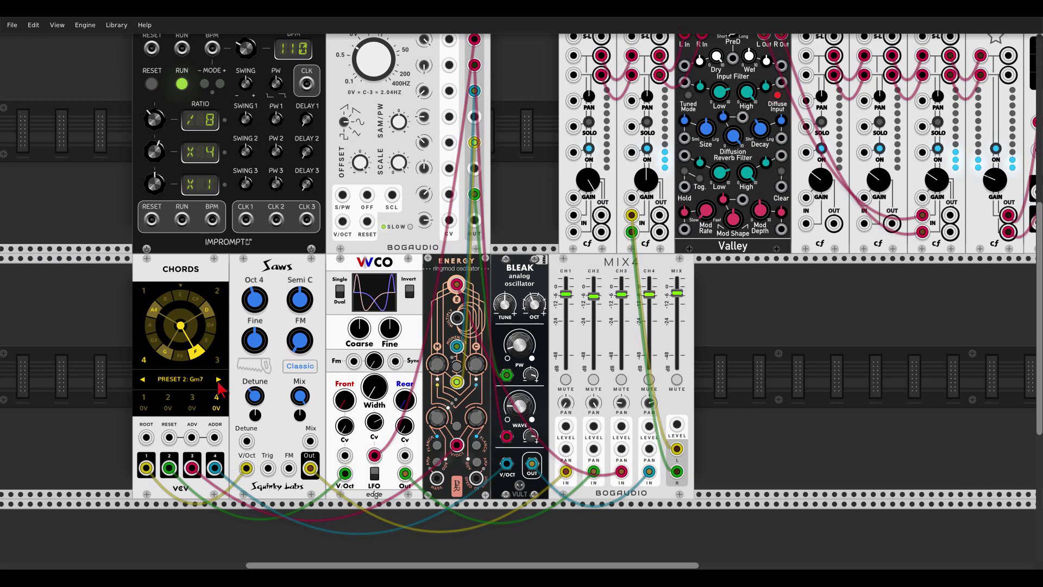
pyautogui.click(219, 381)
pyautogui.click(143, 379)
pyautogui.click(143, 380)
# Step: Revoice the chords by setting output 3 of the Dm7 preset to 0V and output 4 of the Gm7 preset to +1V
pyautogui.scroll(3, 102, 405)
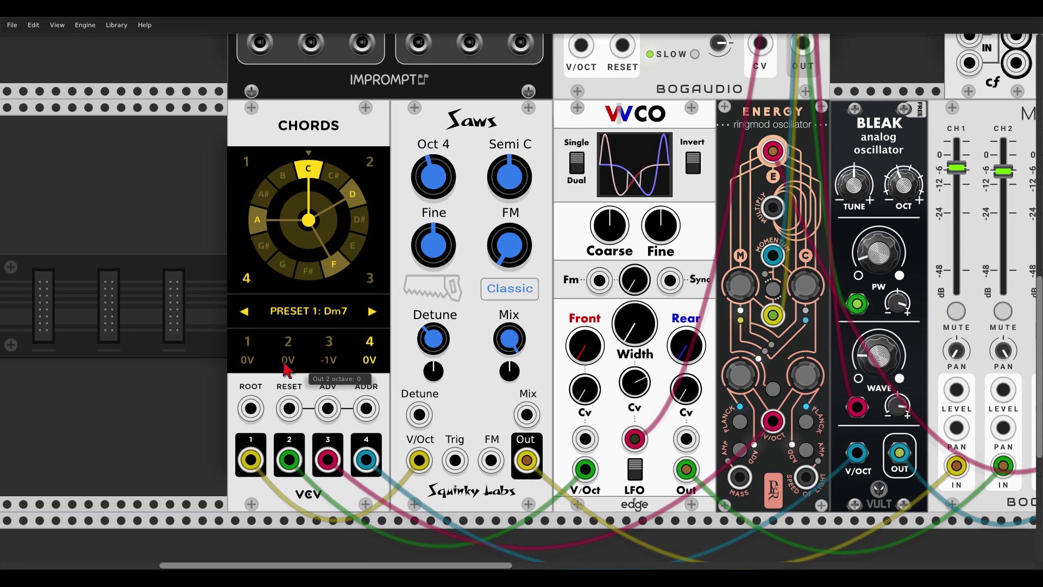
pyautogui.moveTo(329, 367); pyautogui.dragTo(369, 354)
pyautogui.click(372, 311)
pyautogui.scroll(1, 369, 354)
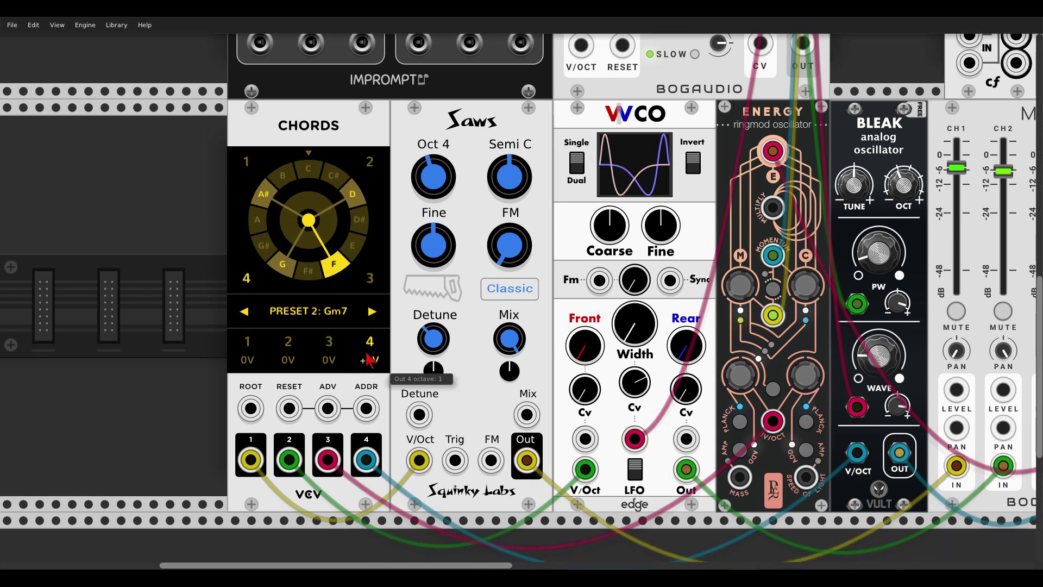
pyautogui.scroll(-1, 369, 354)
# Step: Try raising output 3 of the Am7 preset, restore it to 0V, and set output 4 to +1V
pyautogui.click(372, 312)
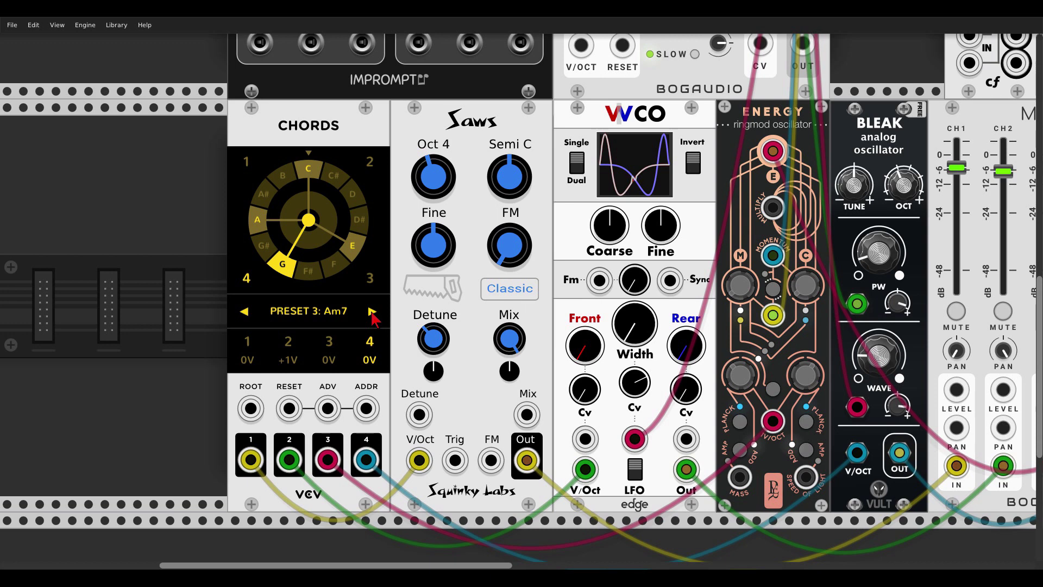
pyautogui.click(329, 359)
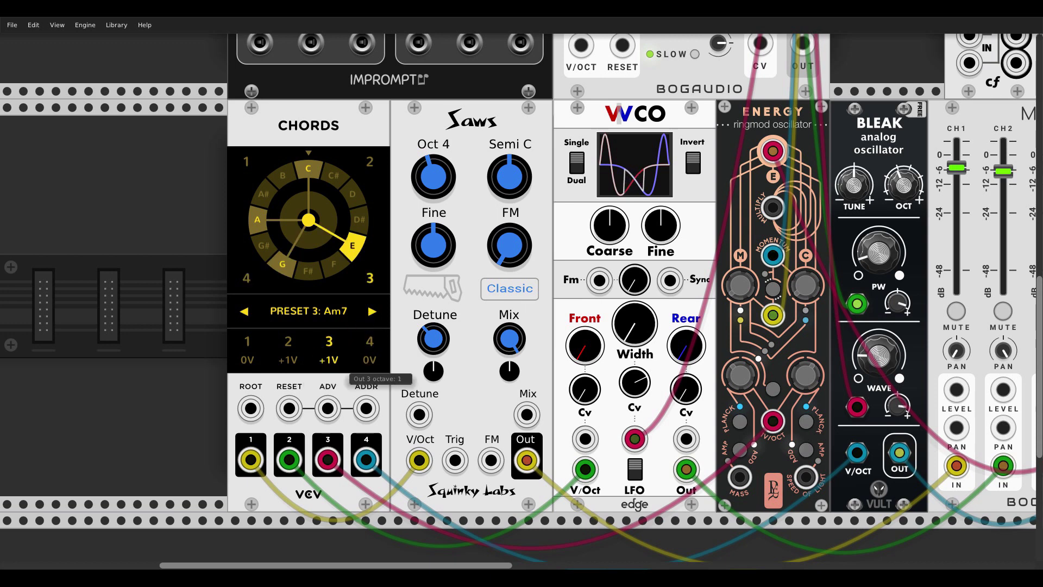
pyautogui.click(366, 364)
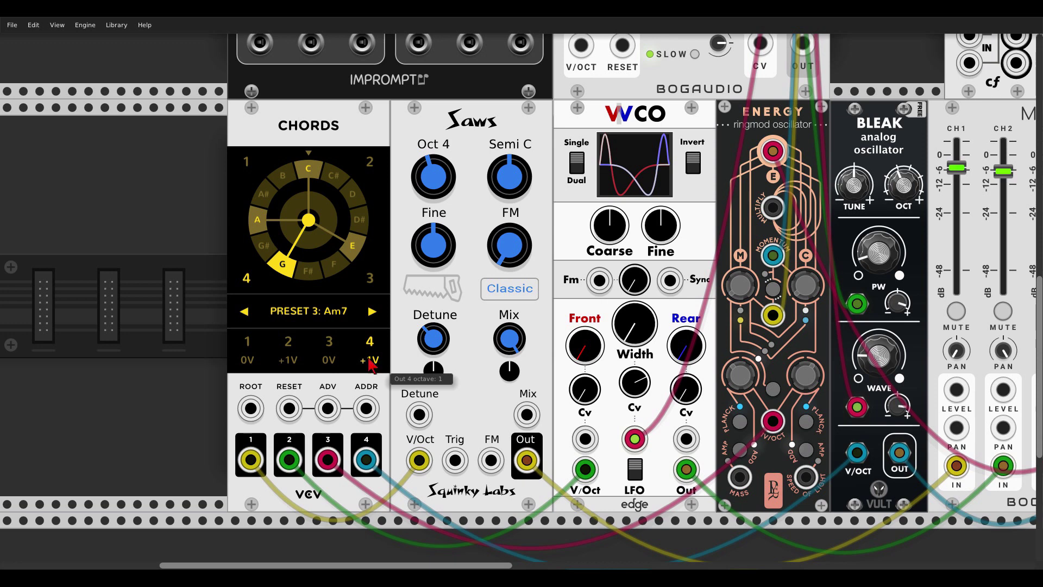
# Step: Audition the revoiced Dm7, Gm7 and Am7 presets forward and back, ending on preset 1
pyautogui.click(244, 312)
pyautogui.click(244, 312)
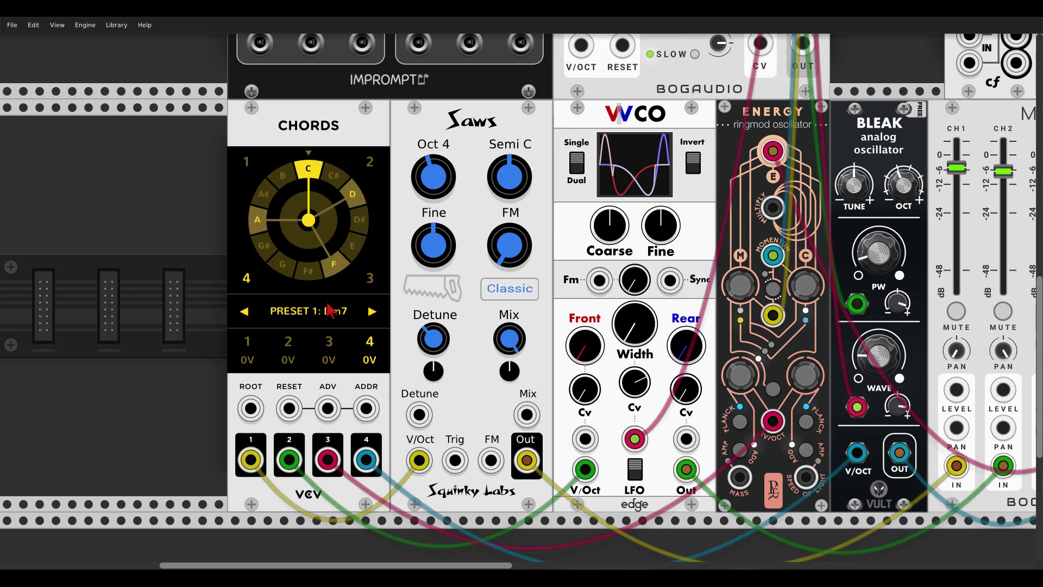
pyautogui.click(372, 312)
pyautogui.click(372, 312)
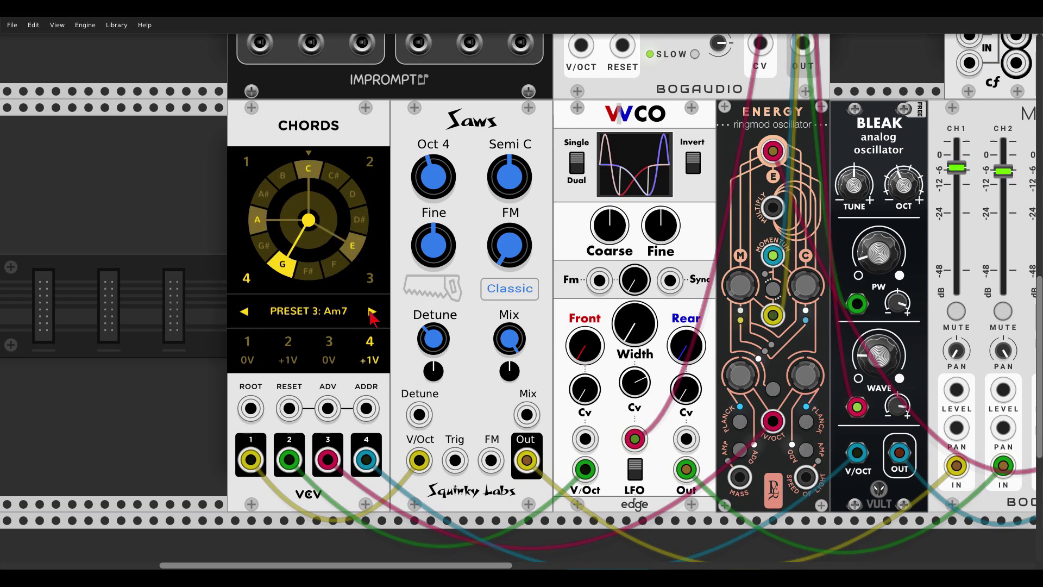
pyautogui.click(244, 313)
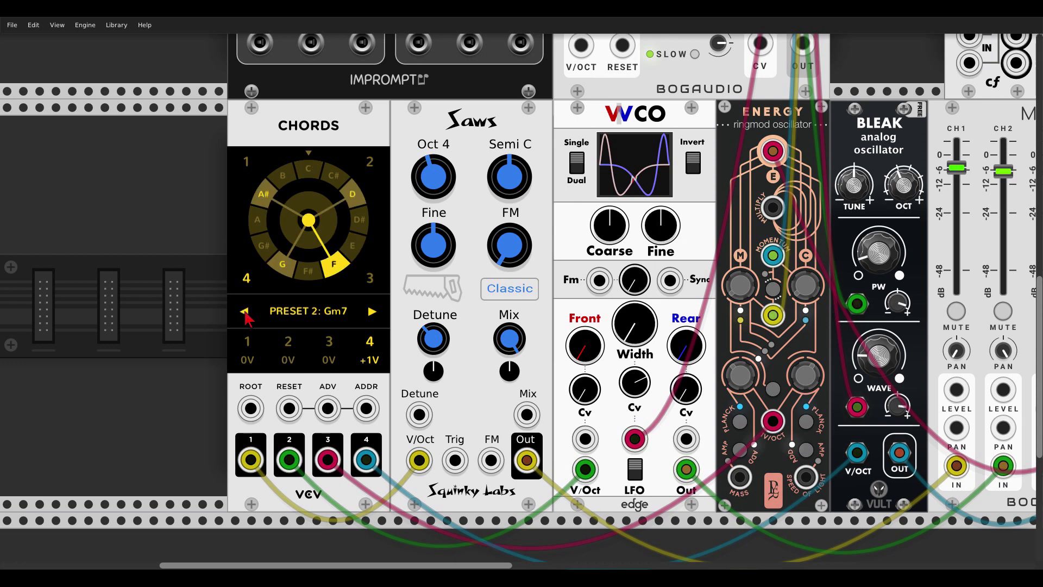
pyautogui.click(244, 313)
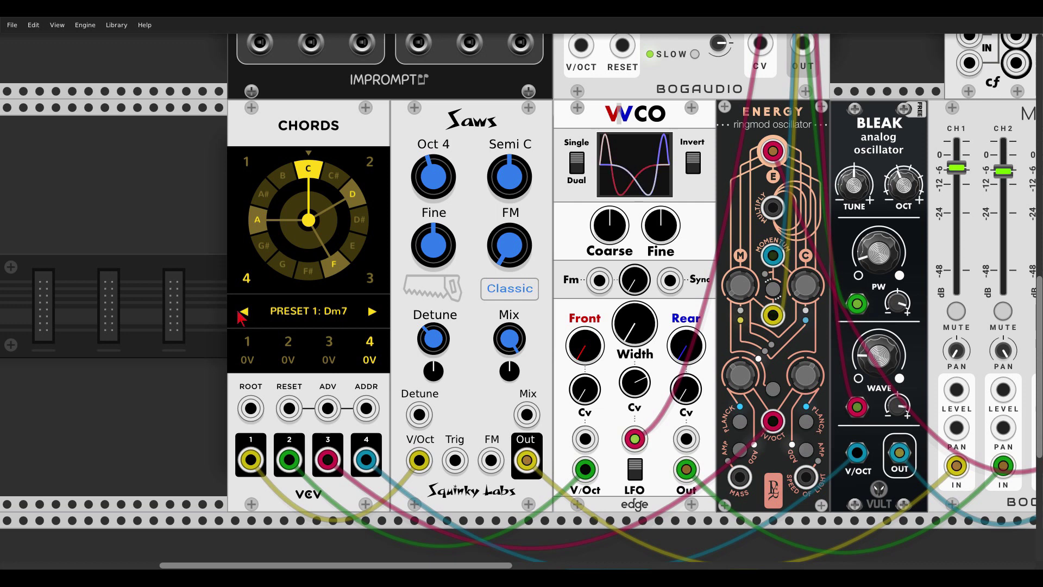
# Step: Try advancing the Chords presets by patching Clocked's CLK output into the ADV input, and remove that cable
pyautogui.scroll(-3, 218, 294)
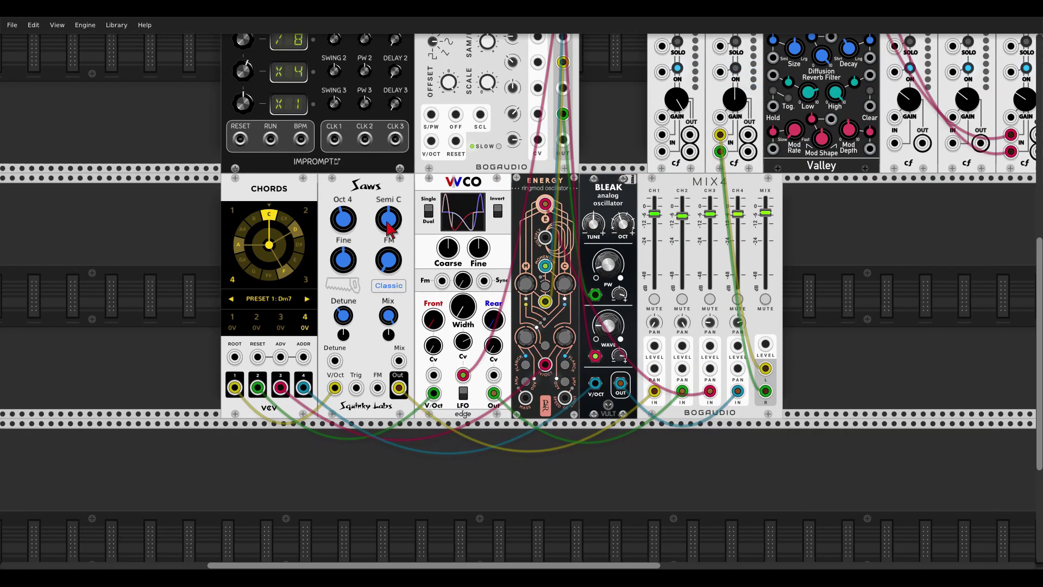
pyautogui.scroll(4, 184, 277)
pyautogui.scroll(-4, 271, 247)
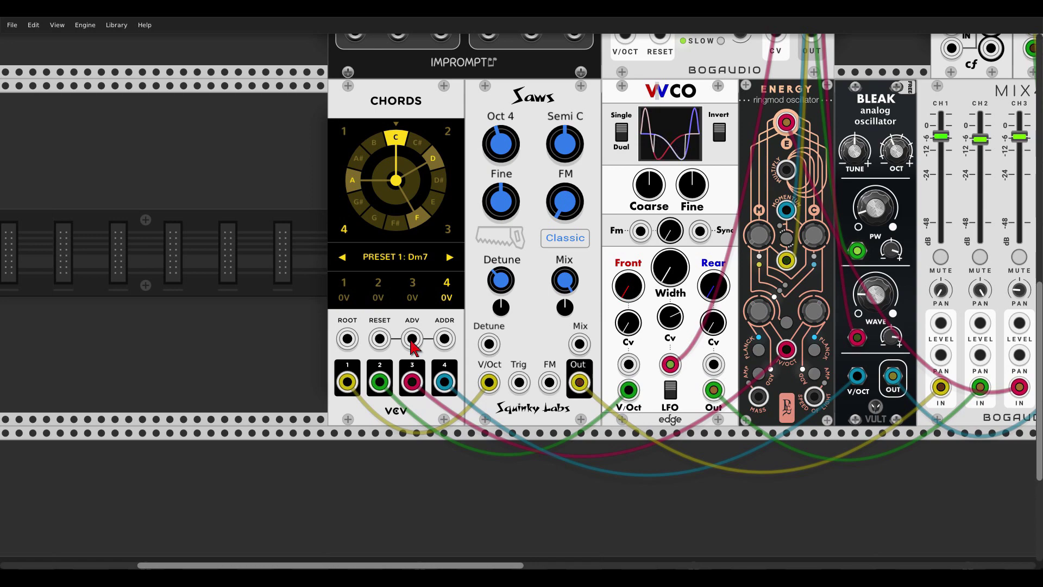
pyautogui.scroll(-3, 414, 347)
pyautogui.scroll(1, 524, 109)
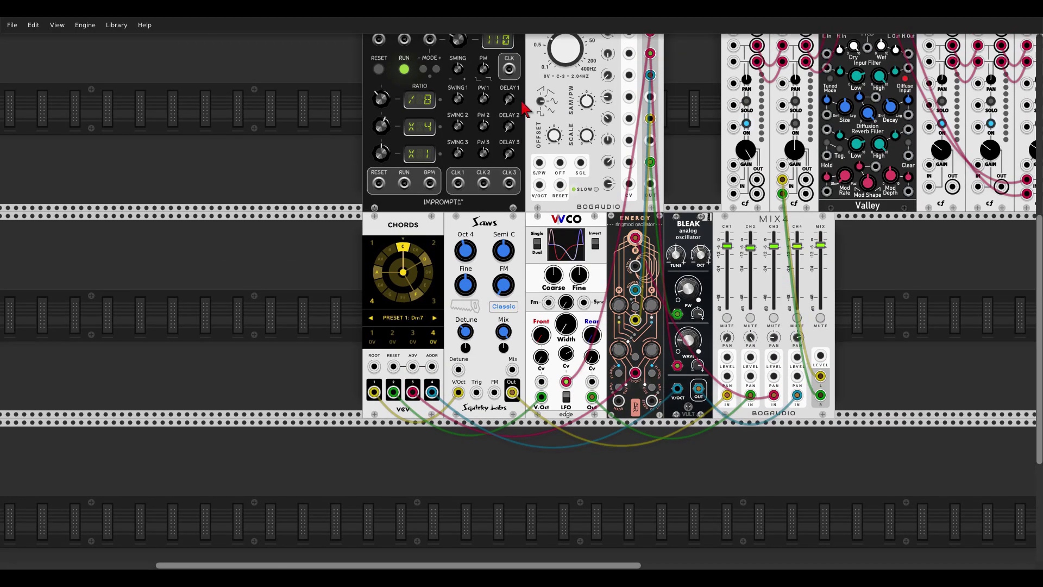
pyautogui.moveTo(509, 69); pyautogui.dragTo(412, 366)
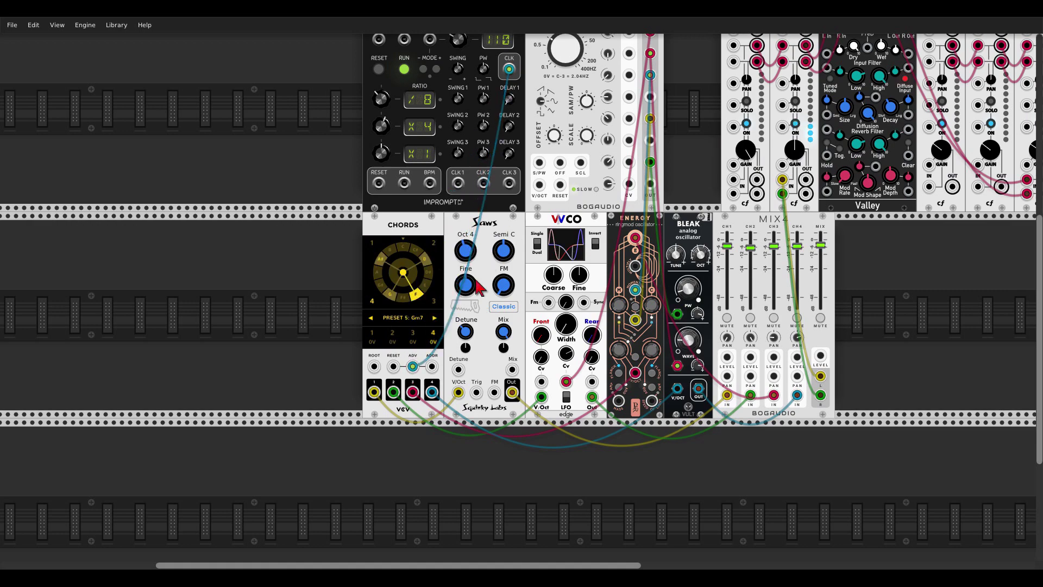
pyautogui.scroll(1, 436, 350)
pyautogui.scroll(1, 432, 353)
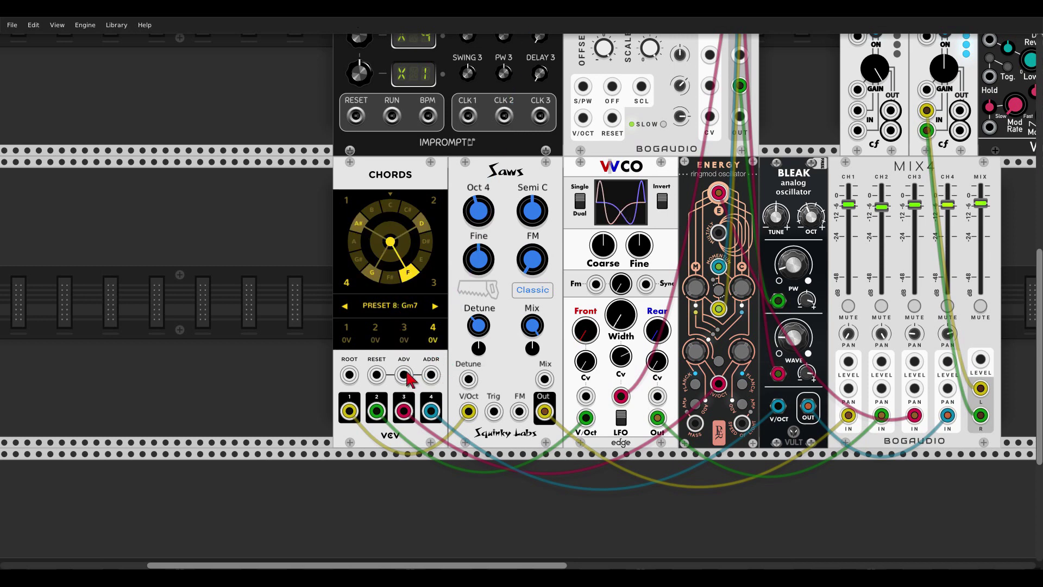
# Step: Search the module browser for "addr" and place the Bogaudio ADDR-SEQ immediately before Chords
pyautogui.scroll(3, 833, 119)
pyautogui.scroll(-3, 944, 115)
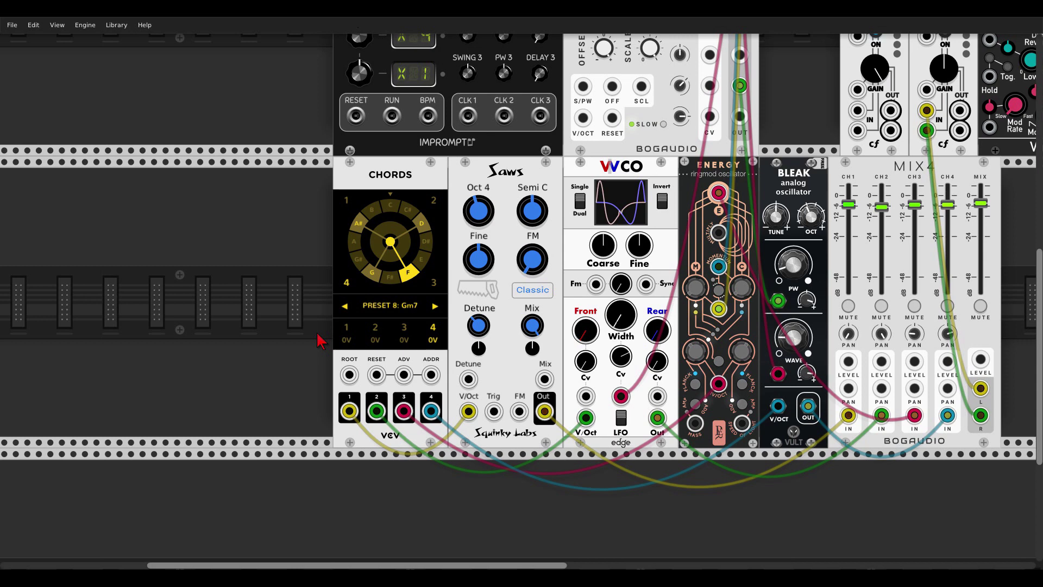
pyautogui.moveTo(343, 180); pyautogui.dragTo(425, 188)
pyautogui.rightClick(385, 211)
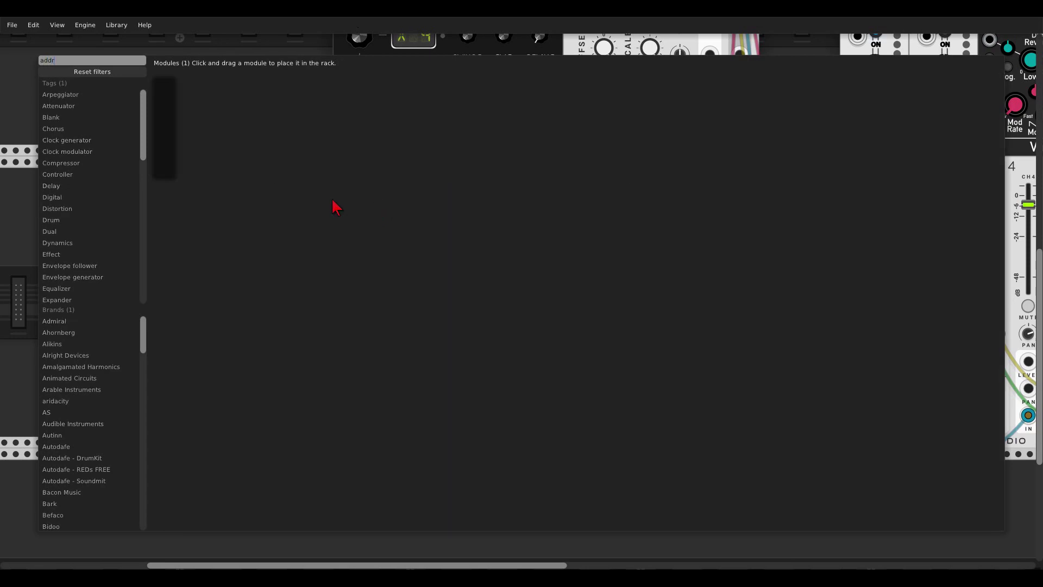
pyautogui.moveTo(172, 84); pyautogui.dragTo(375, 194)
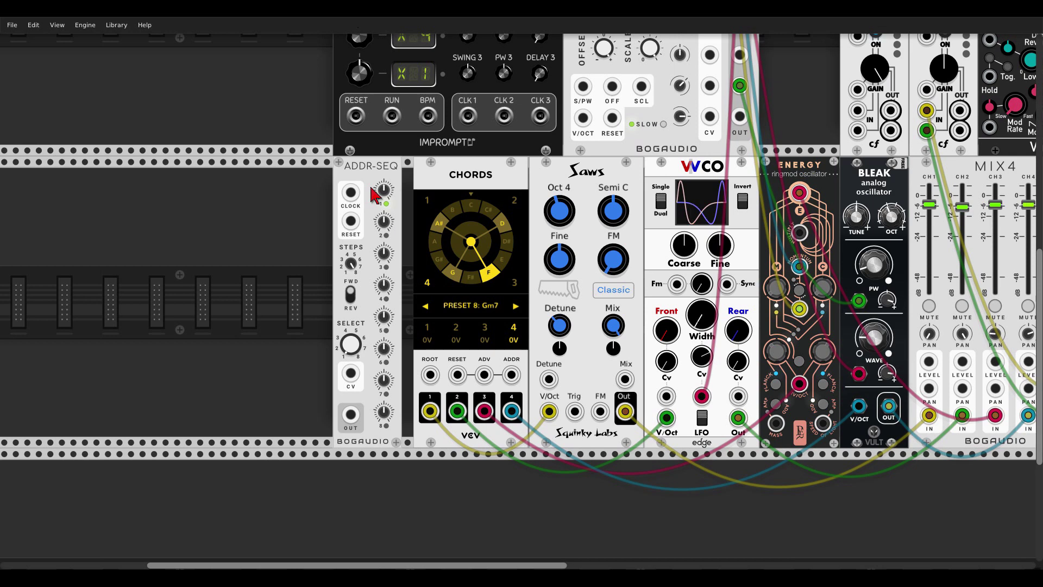
# Step: Set the ADDR-SEQ output range to 0V-10V and patch its OUT into the Chords ADDR input
pyautogui.rightClick(372, 188)
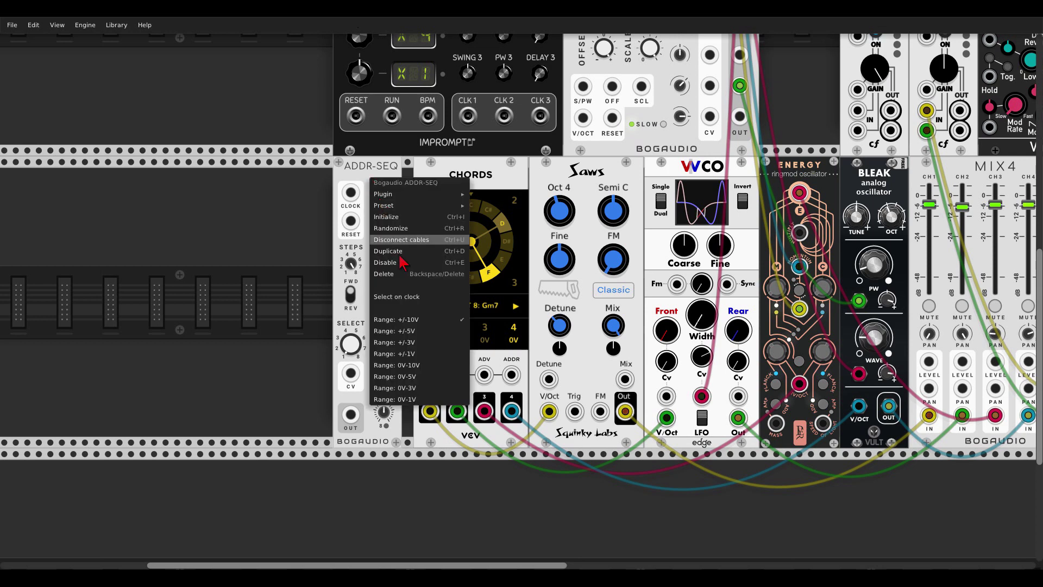
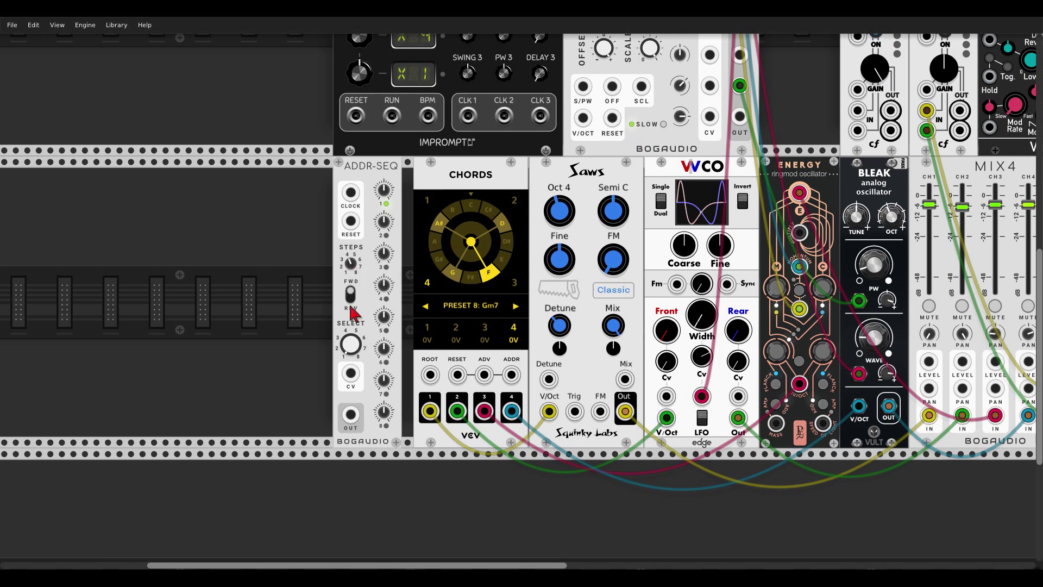
pyautogui.moveTo(350, 414); pyautogui.dragTo(511, 376)
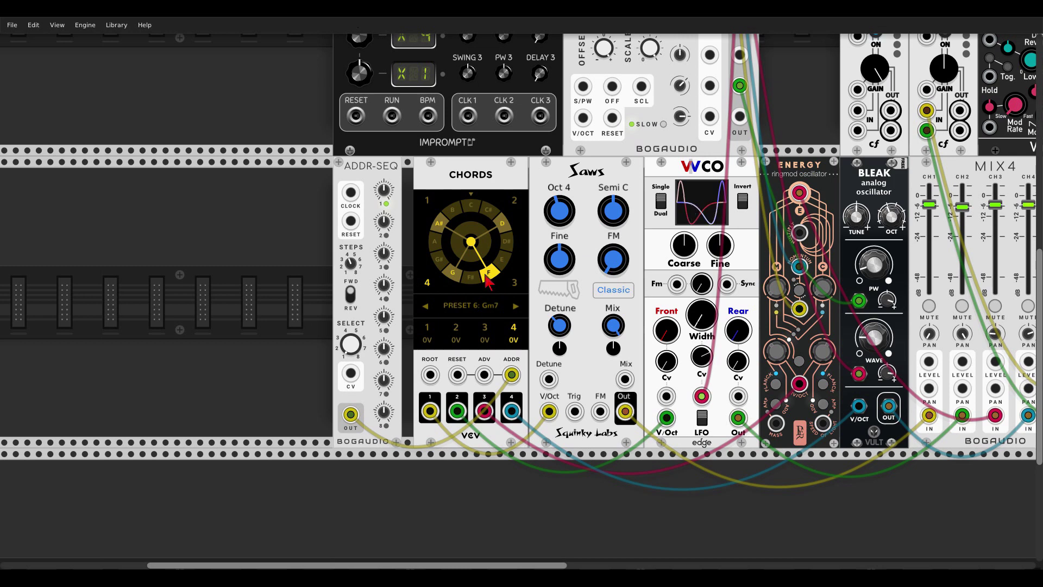
# Step: Tune ADDR-SEQ steps 1 to 4 to recall Chords presets 1, 3, 2 and 3, with step 4 at about 2.4 V
pyautogui.moveTo(385, 199)
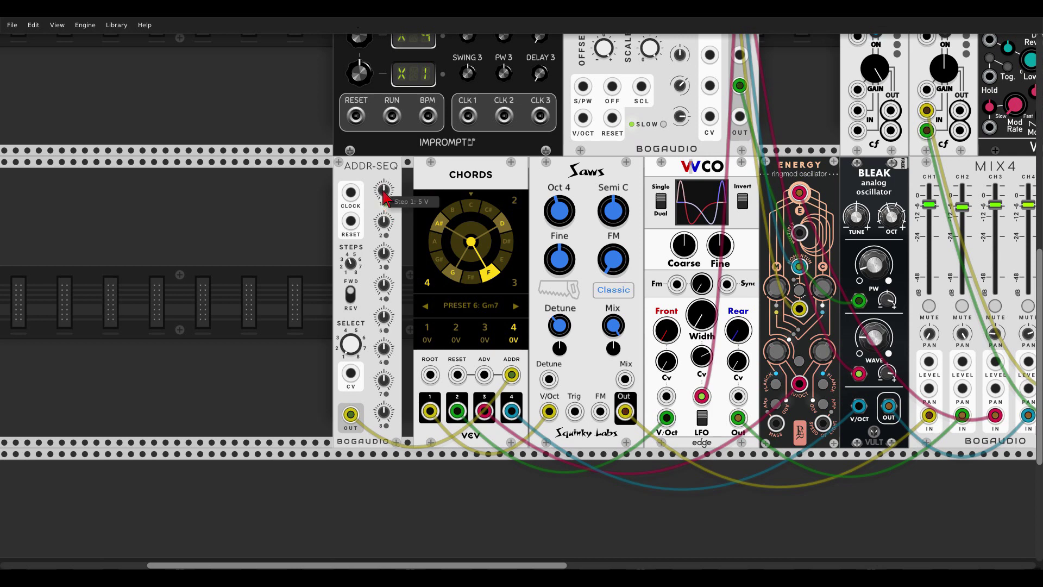
pyautogui.moveTo(466, 262)
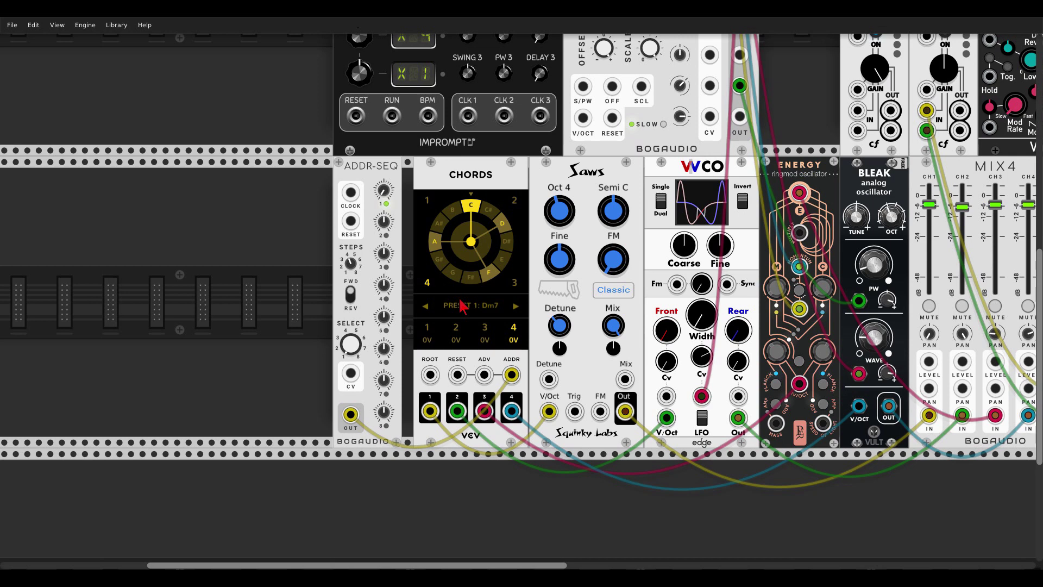
pyautogui.moveTo(354, 349)
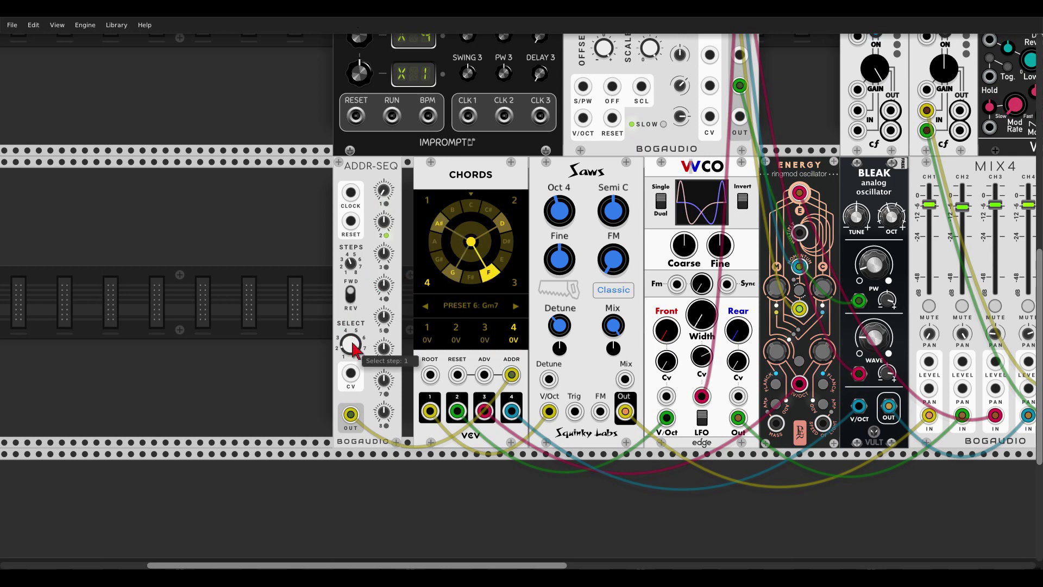
pyautogui.moveTo(384, 221)
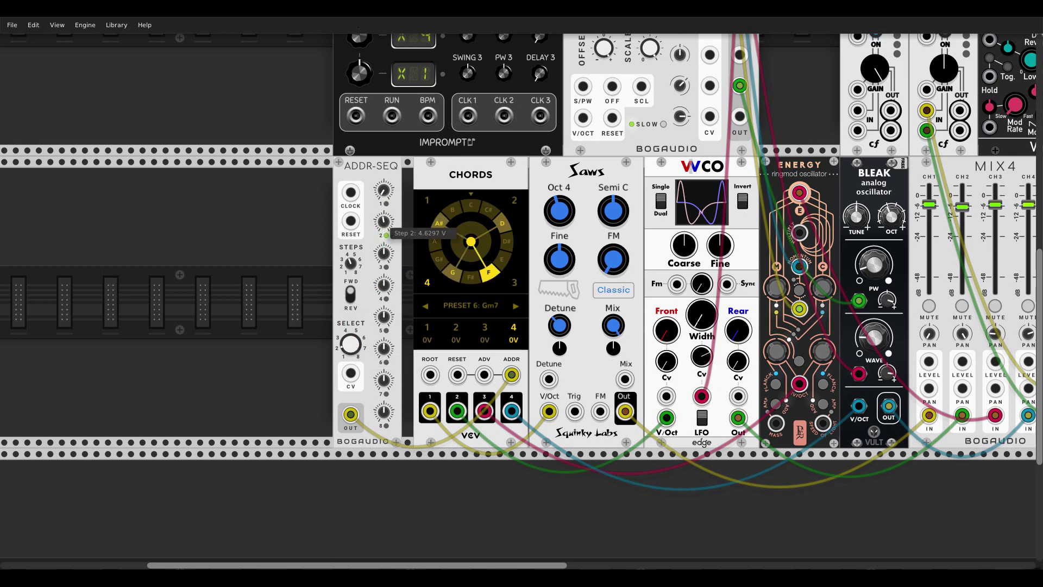
pyautogui.moveTo(383, 222); pyautogui.dragTo(384, 229)
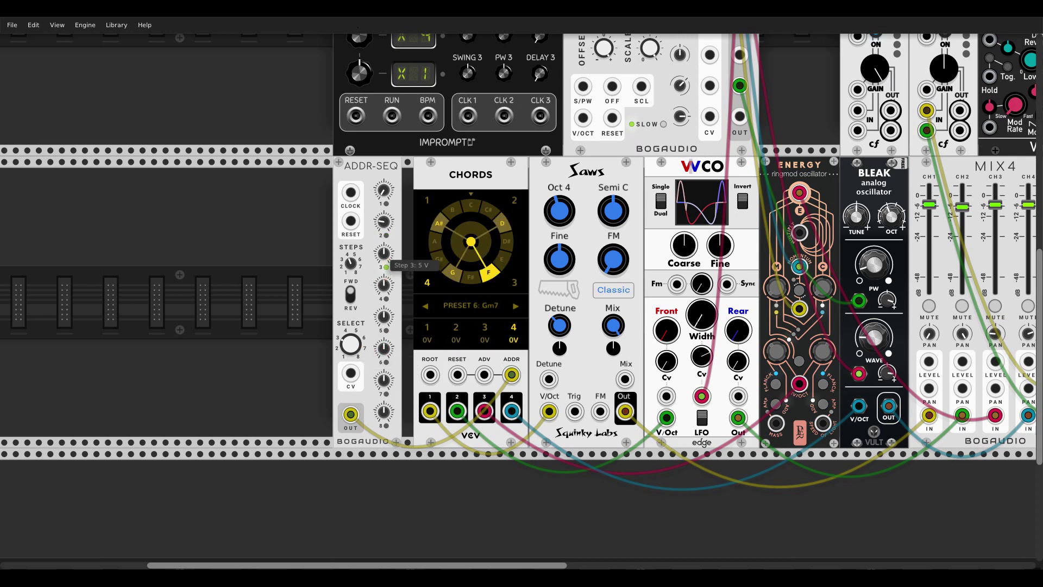
pyautogui.moveTo(384, 253); pyautogui.dragTo(384, 263)
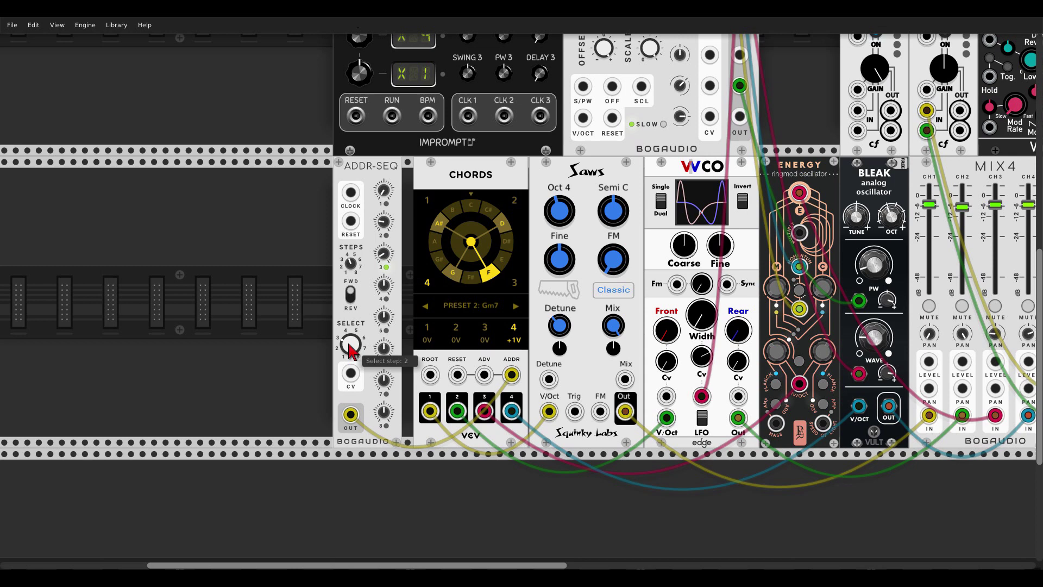
pyautogui.moveTo(350, 344); pyautogui.dragTo(350, 340)
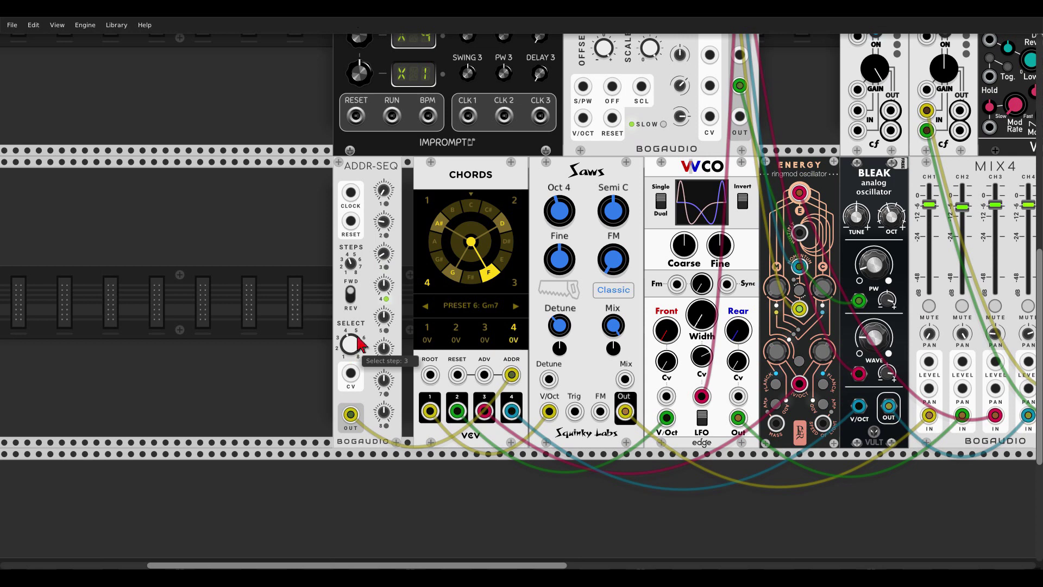
pyautogui.moveTo(386, 286); pyautogui.dragTo(388, 291)
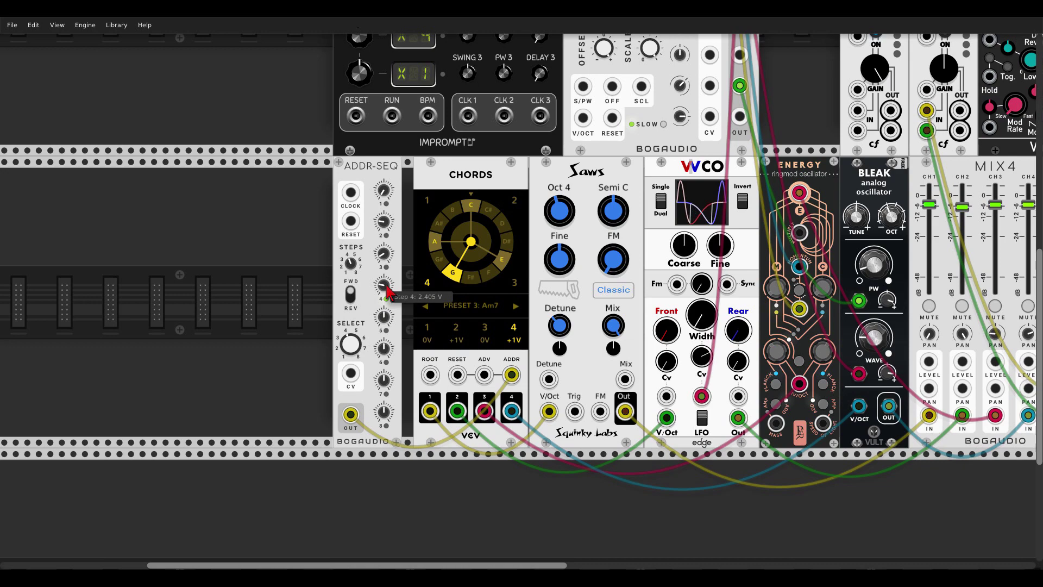
# Step: Patch Clocked's CLK 1 output into the ADDR-SEQ CLOCK input and return the selected step to 0
pyautogui.scroll(4, 326, 201)
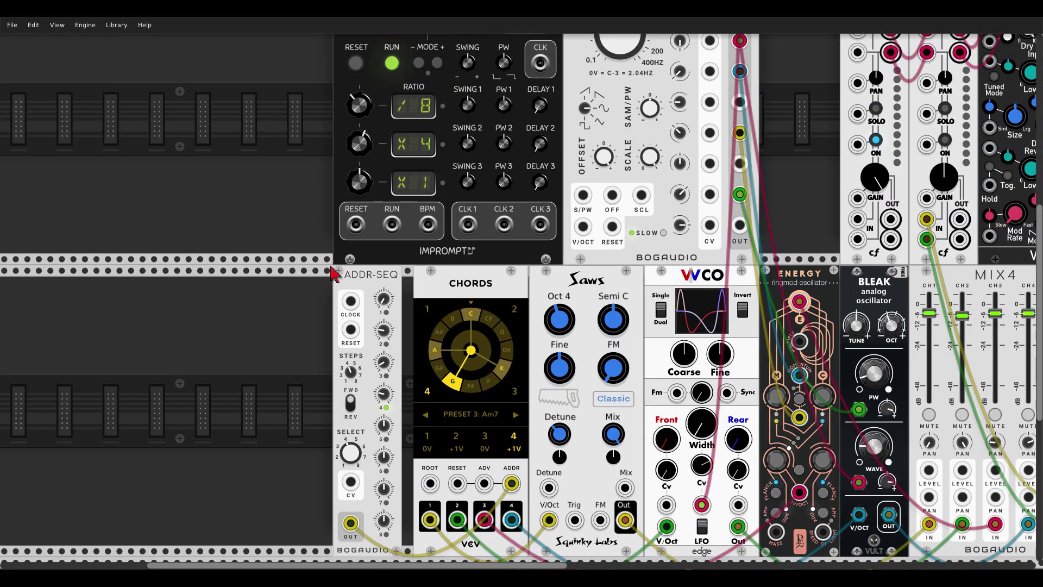
pyautogui.moveTo(350, 302); pyautogui.dragTo(468, 225)
pyautogui.scroll(-2, 469, 237)
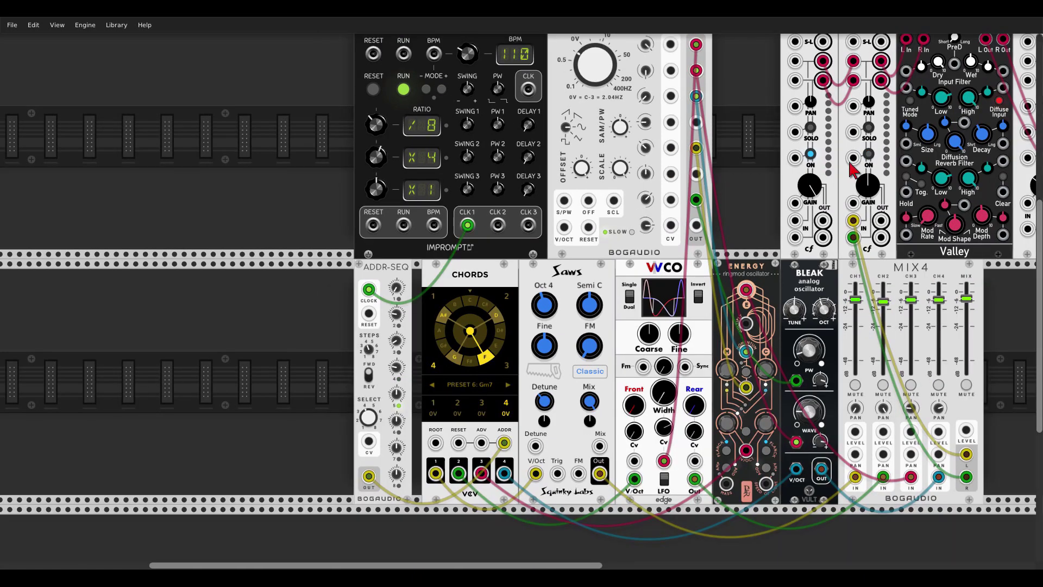
pyautogui.scroll(-2, 837, 166)
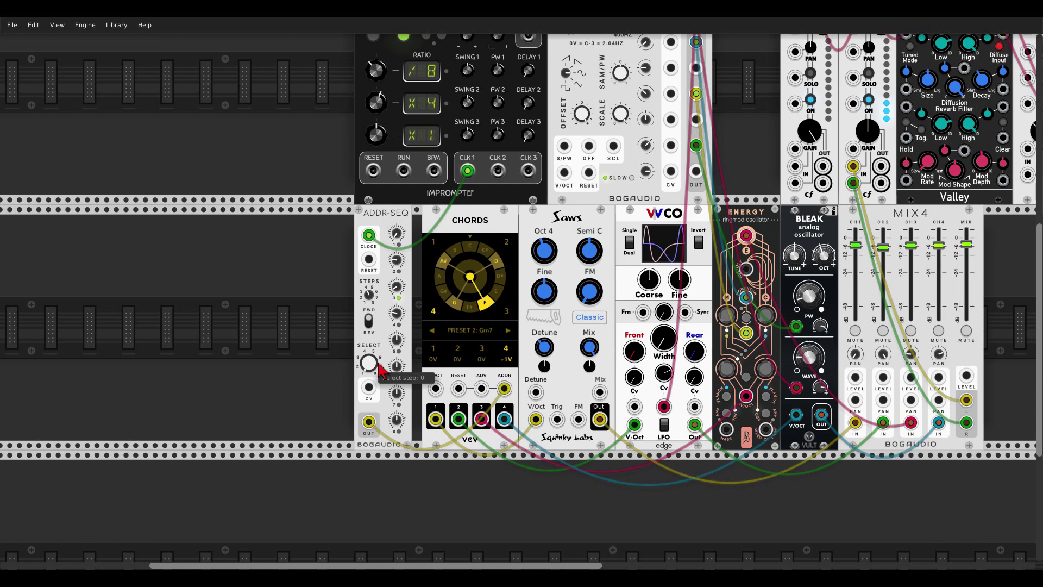
pyautogui.scroll(3, 328, 361)
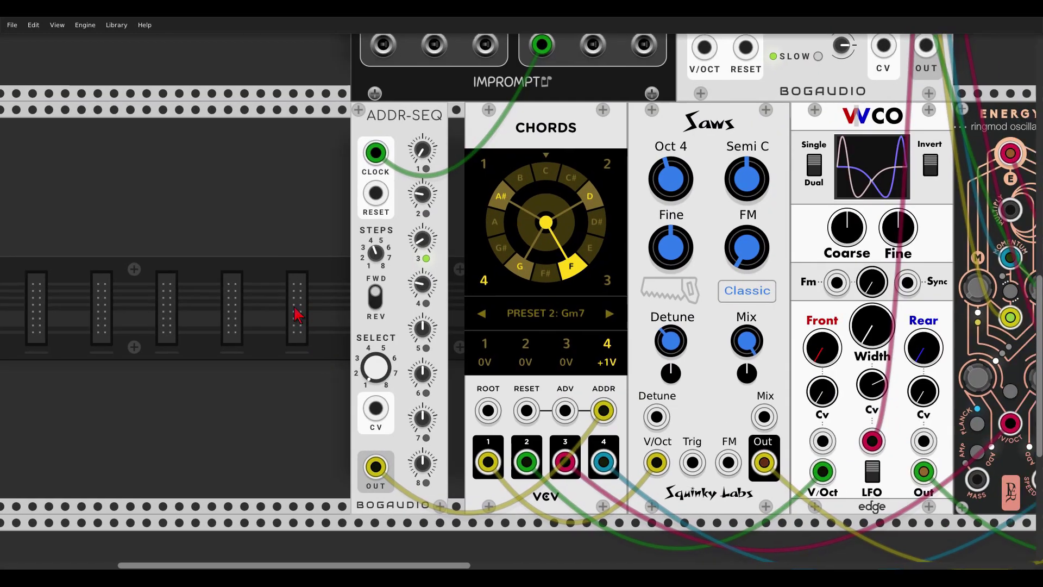
# Step: Close the gap after ADDR-SEQ by shifting the modules from Chords through MIX4 against it
pyautogui.hscroll(3, 296, 315)
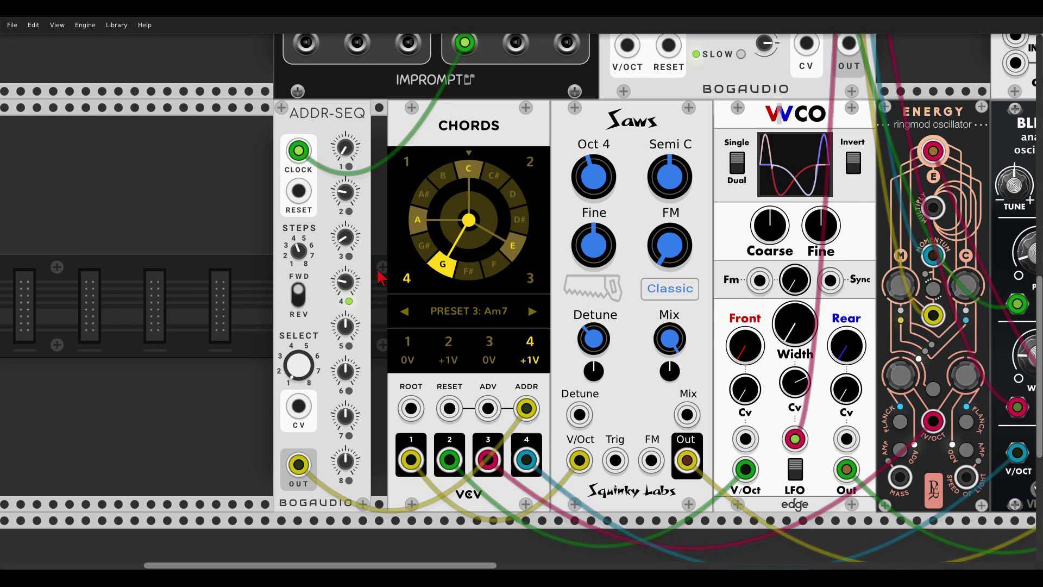
pyautogui.scroll(-5, 378, 277)
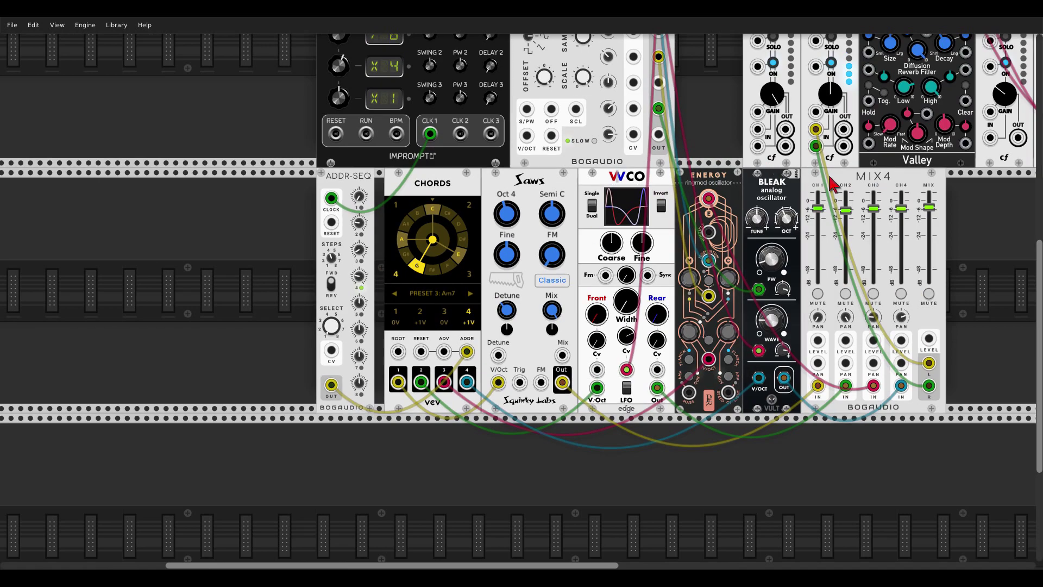
pyautogui.moveTo(830, 182); pyautogui.dragTo(820, 183)
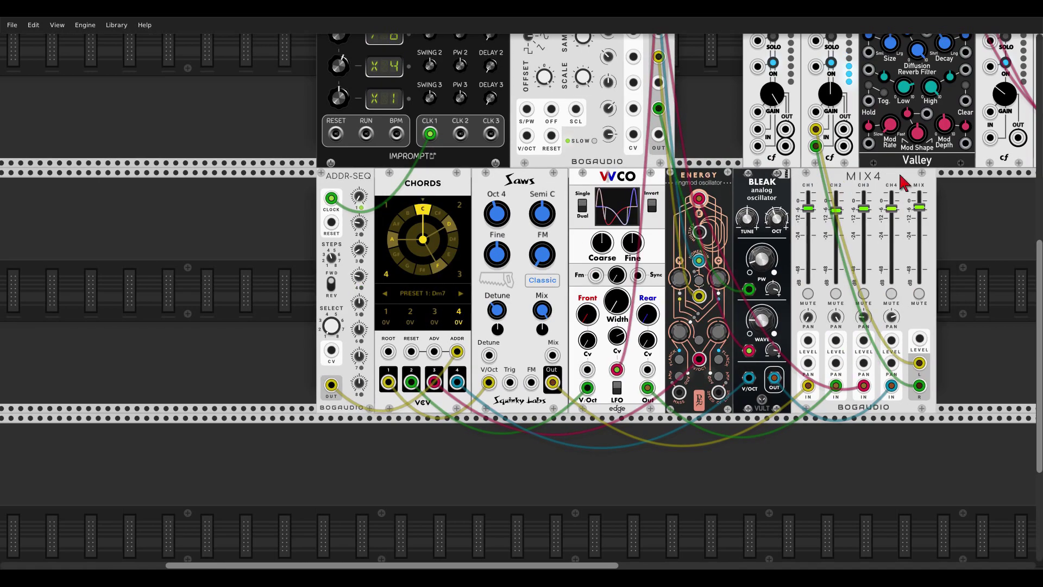
# Step: Find the Blamsoft XFX F-35 filter in the module browser and place it directly after MIX4
pyautogui.hscroll(5, 891, 207)
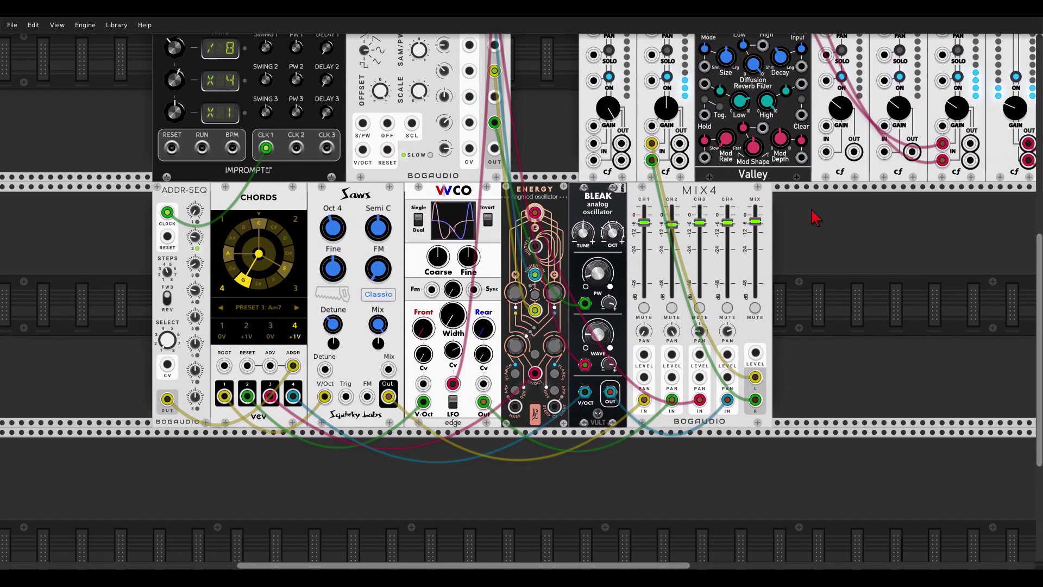
pyautogui.moveTo(815, 218); pyautogui.dragTo(809, 214)
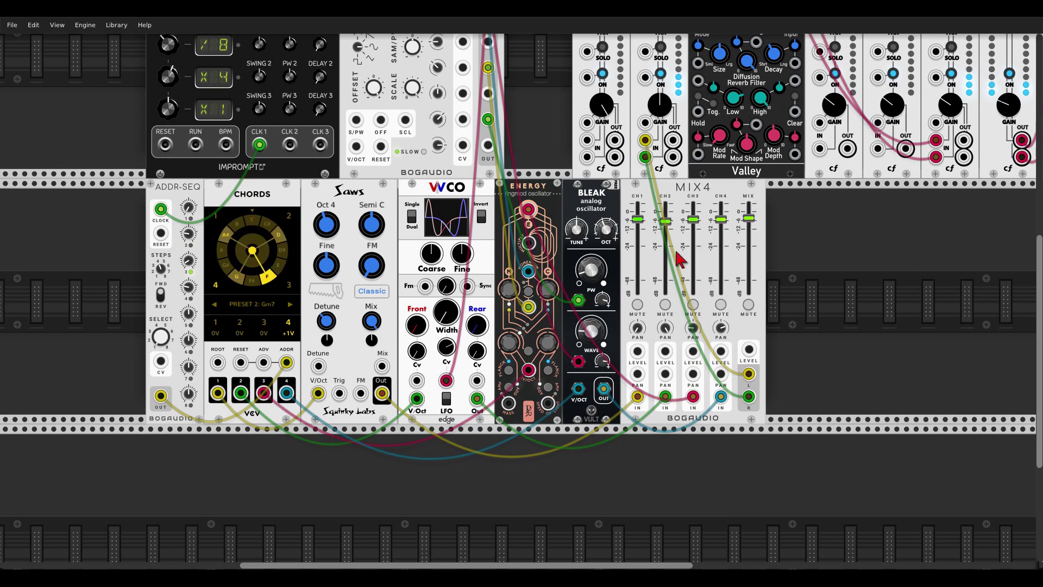
pyautogui.rightClick(821, 257)
pyautogui.press('BackSpace')
pyautogui.write('f')
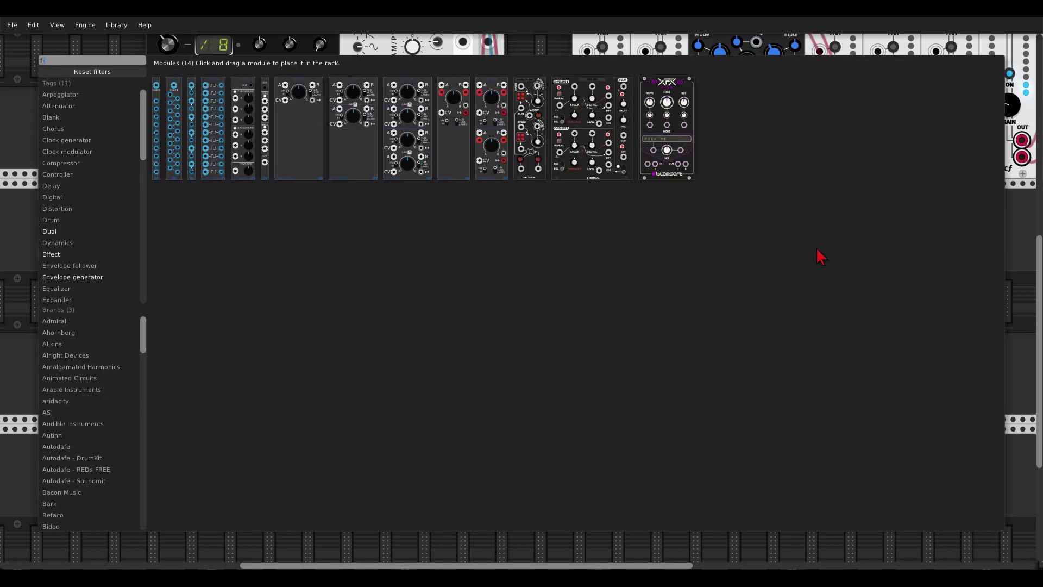
pyautogui.click(667, 108)
# Step: Route MIX4's stereo output through the F-35 filter into the mixer channel and set the filter frequency to about 144 Hz
pyautogui.moveTo(748, 375); pyautogui.dragTo(861, 388)
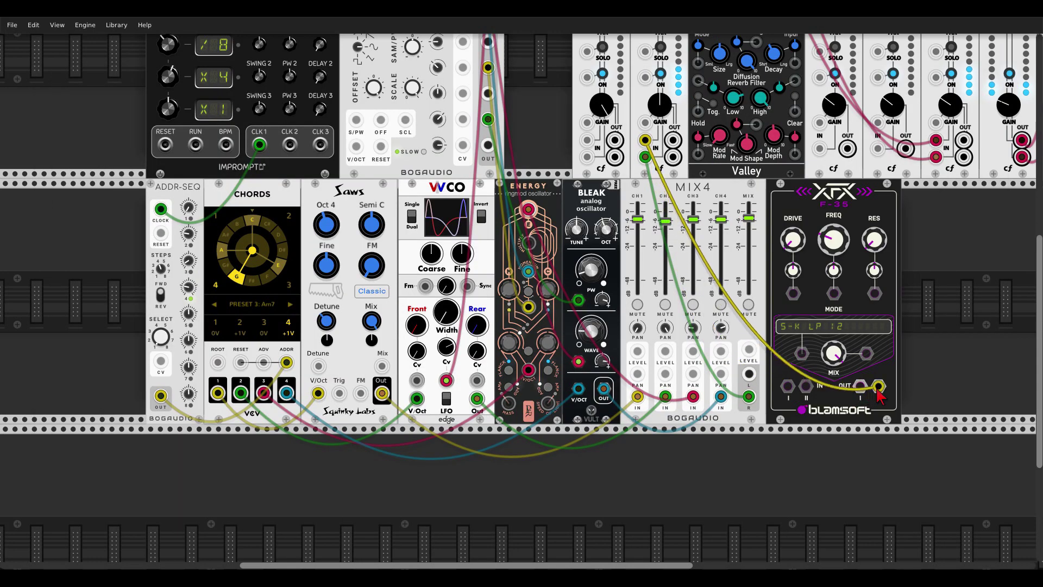
pyautogui.moveTo(748, 401); pyautogui.dragTo(878, 386)
pyautogui.moveTo(787, 386)
pyautogui.mouseDown()
pyautogui.moveTo(748, 374)
pyautogui.moveTo(807, 386)
pyautogui.mouseUp()
pyautogui.moveTo(879, 248); pyautogui.dragTo(833, 232)
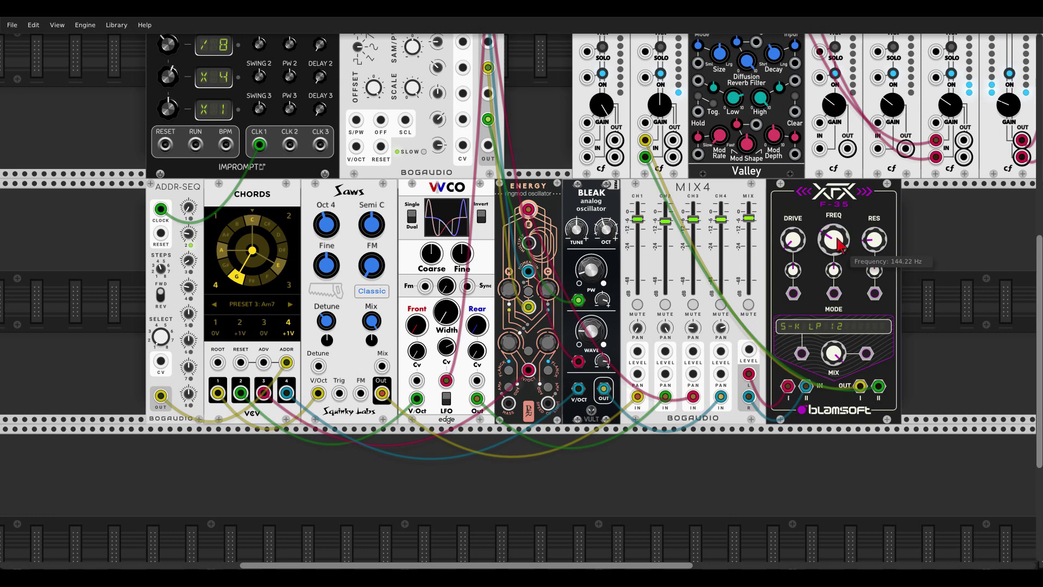
# Step: Modulate the F-35's frequency from a free output of the Bogaudio LFO, with an input amount of about 34%
pyautogui.scroll(3, 495, 130)
pyautogui.moveTo(492, 123); pyautogui.dragTo(834, 342)
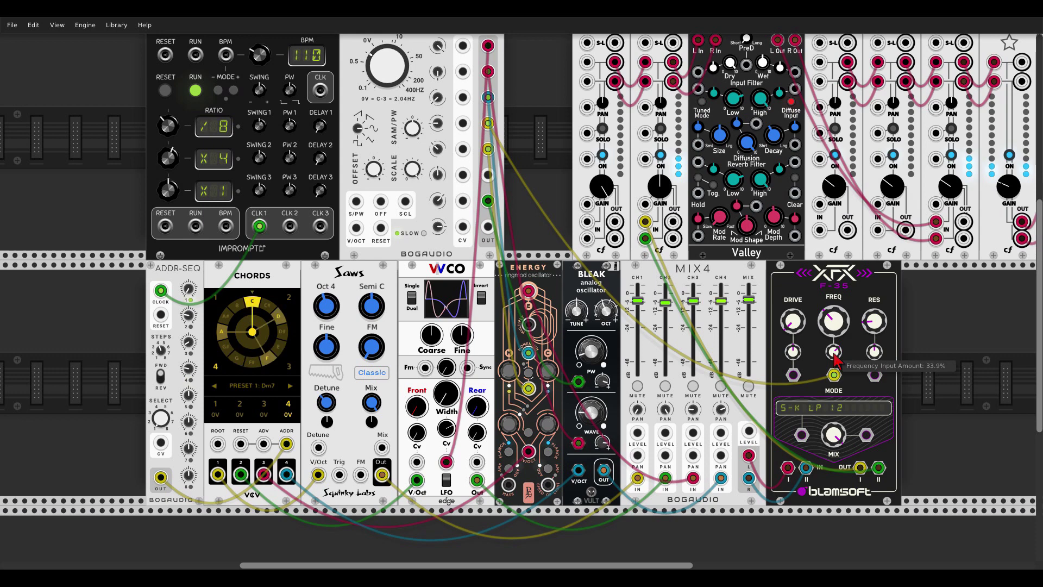
pyautogui.moveTo(834, 360); pyautogui.dragTo(836, 360)
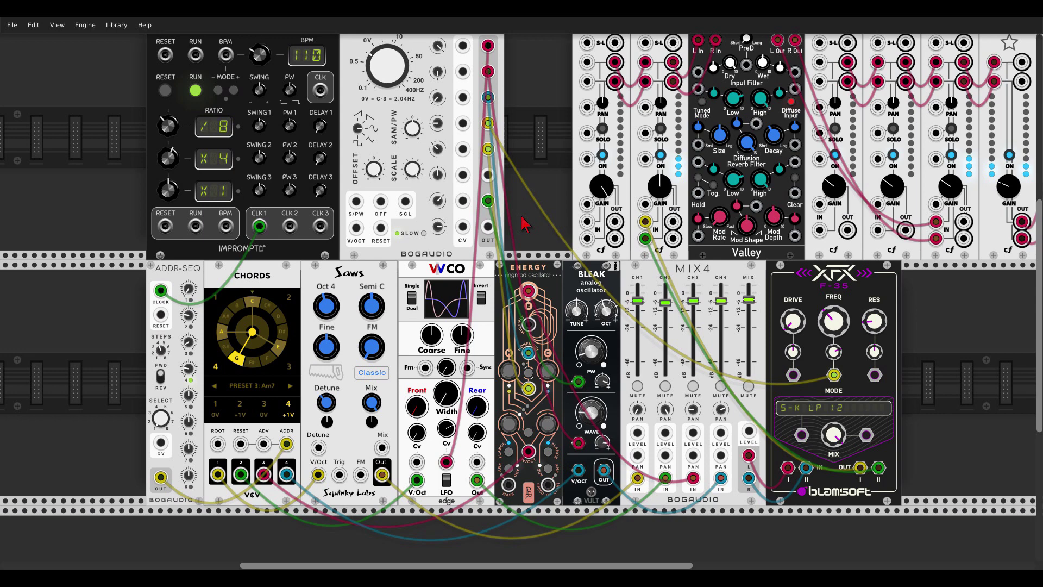
# Step: Duplicate the Chords module and place the copy in the row directly below the original
pyautogui.scroll(-4, 524, 222)
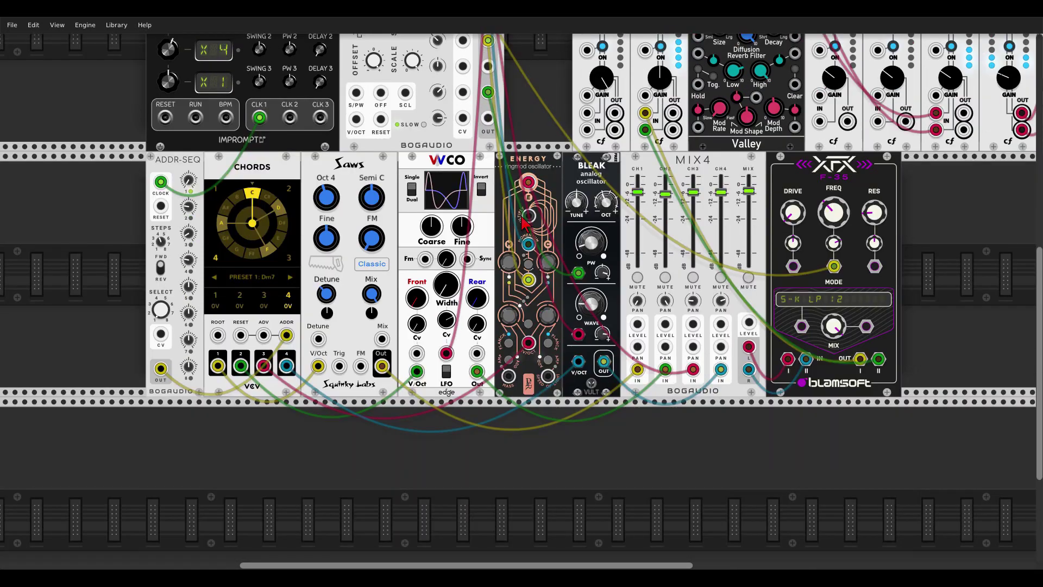
pyautogui.scroll(-3, 408, 478)
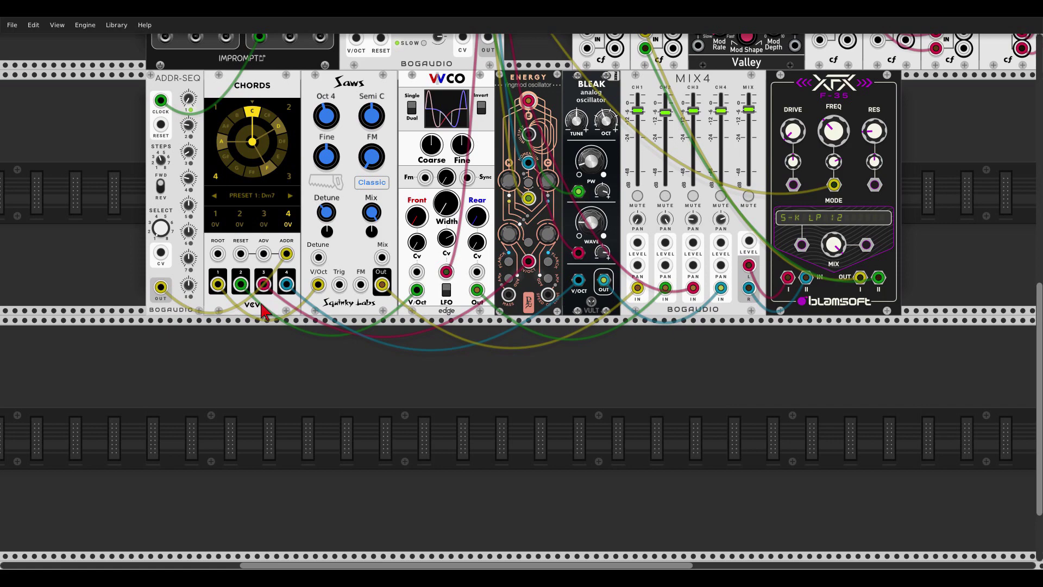
pyautogui.hotkey('ctrl', 'd')
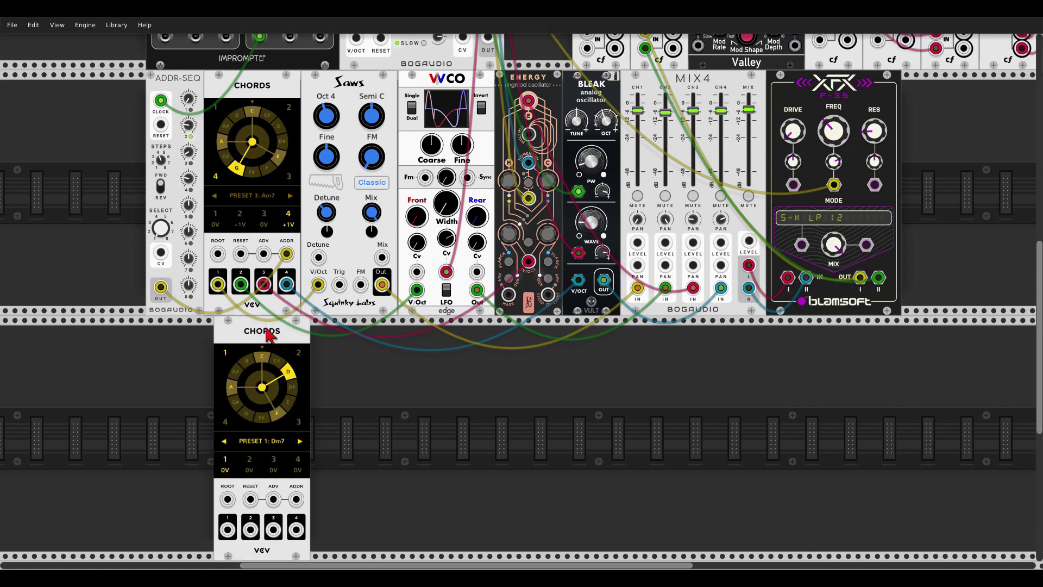
pyautogui.moveTo(266, 334); pyautogui.dragTo(256, 334)
pyautogui.scroll(4, 158, 419)
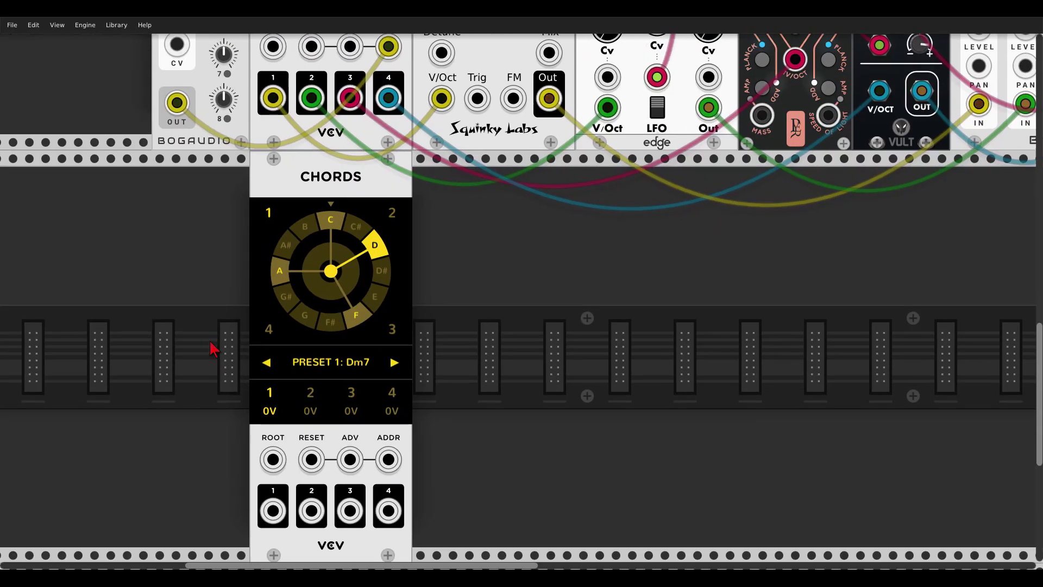
pyautogui.scroll(-2, 214, 334)
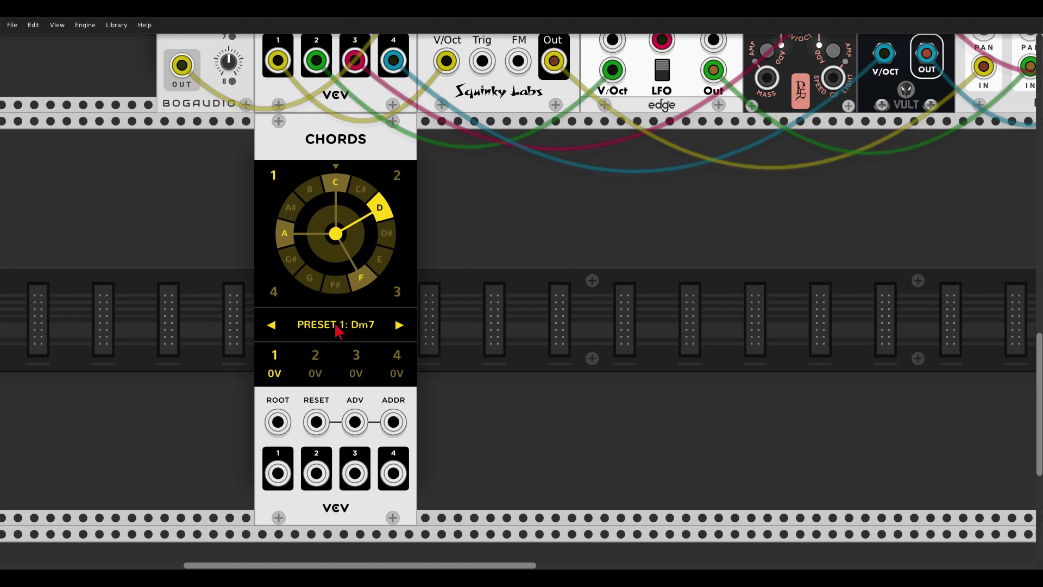
# Step: Randomize the duplicate Chords module and browse its generated presets up to preset 9
pyautogui.hotkey('ctrl', 'r')
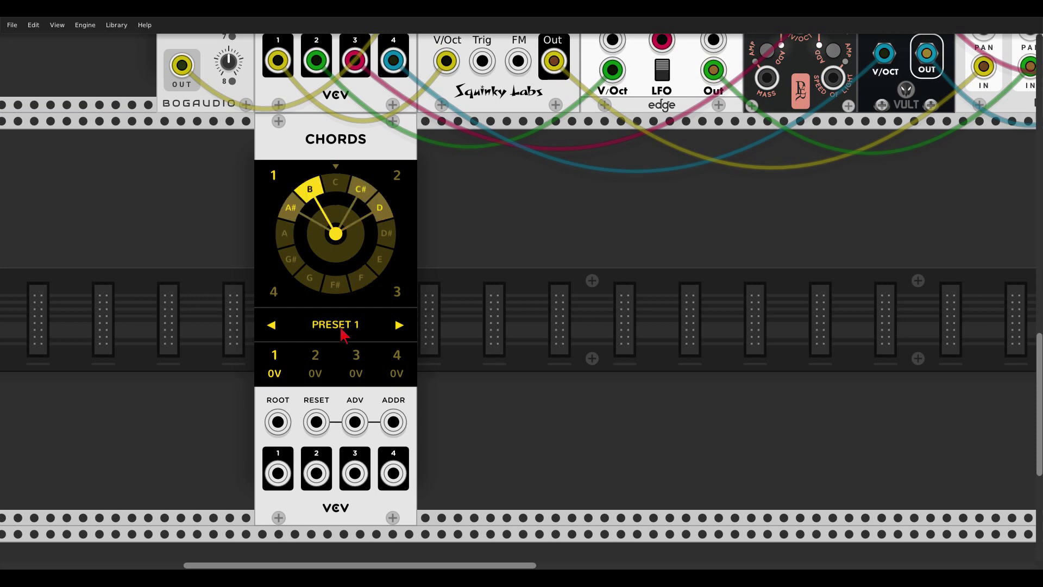
pyautogui.click(400, 326)
pyautogui.hotkey('ctrl', 'r')
pyautogui.click(399, 325)
pyautogui.click(399, 325)
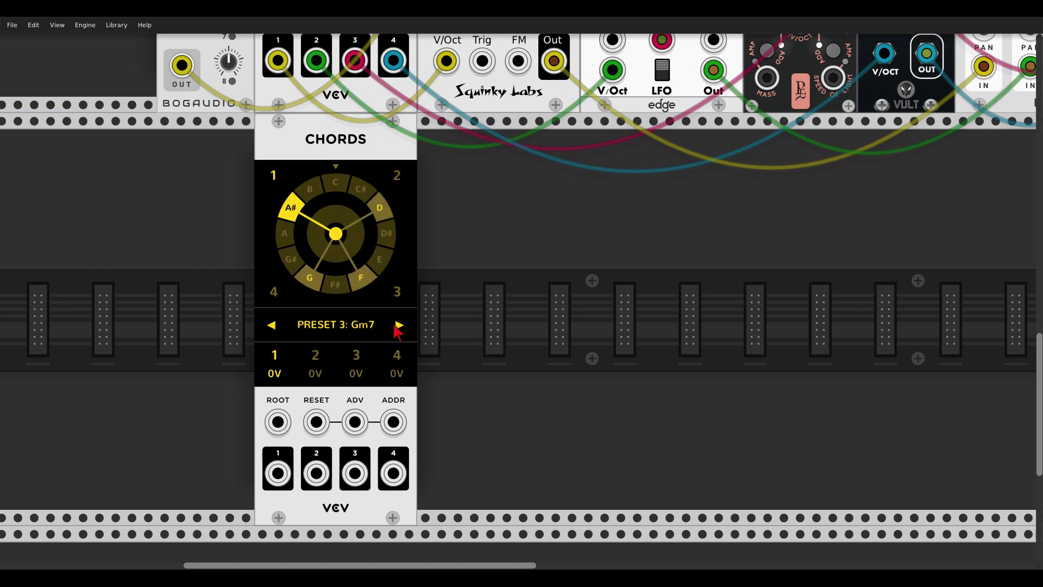
pyautogui.click(399, 325)
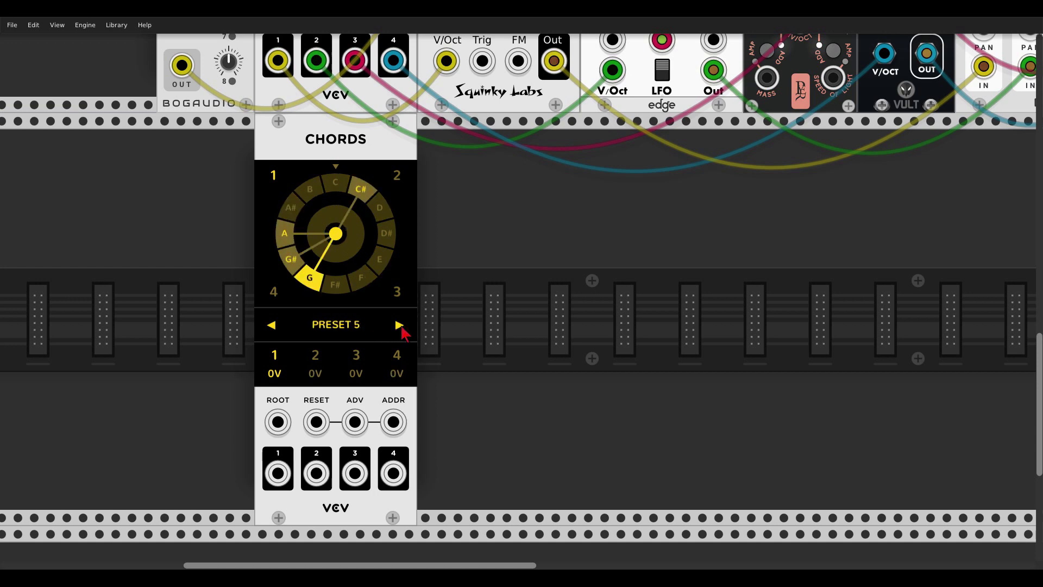
pyautogui.click(399, 325)
pyautogui.click(399, 325)
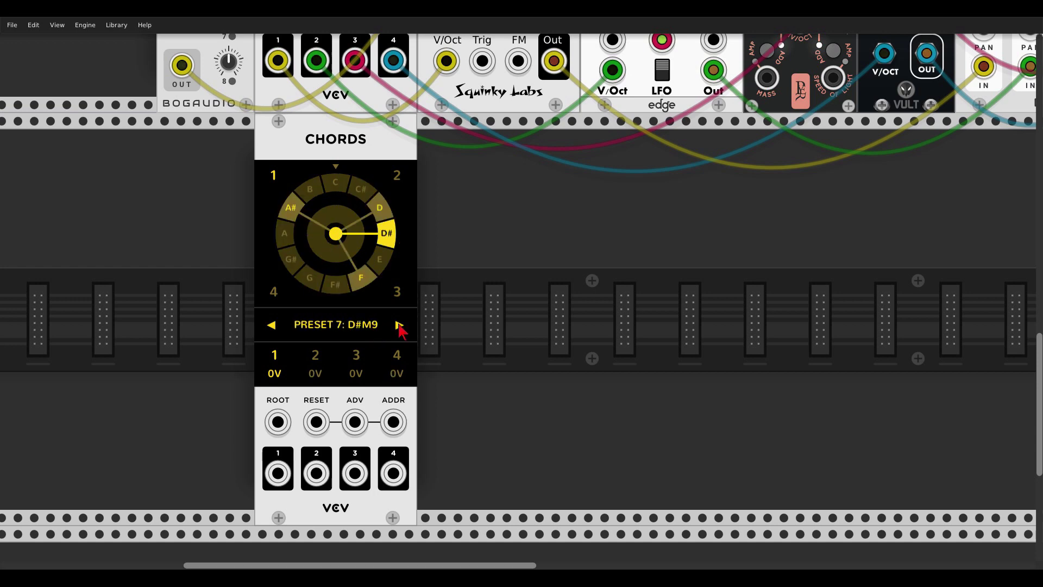
pyautogui.click(399, 326)
pyautogui.click(399, 325)
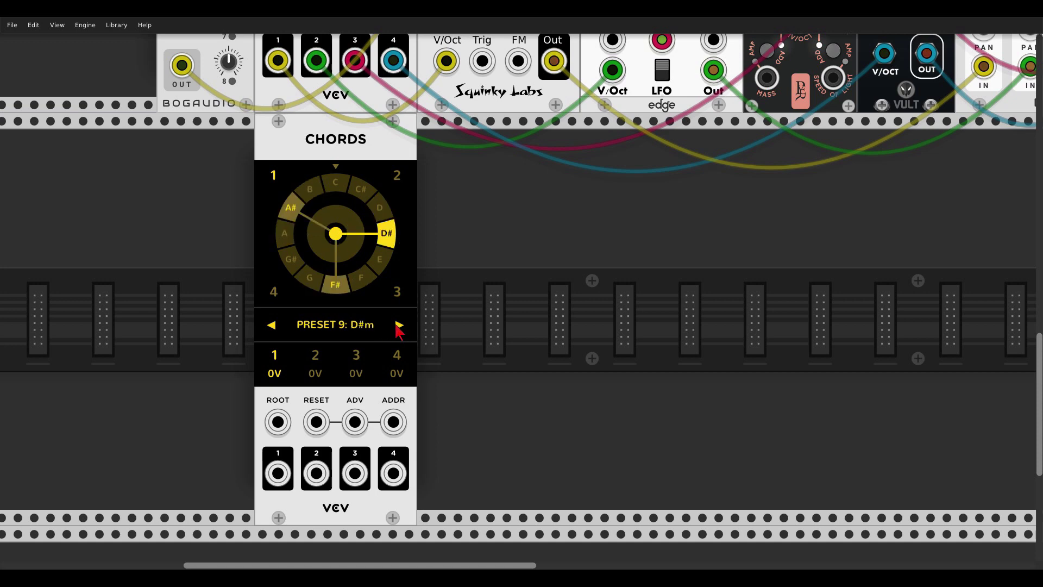
# Step: Advance the duplicate Chords to preset 10 and add a Quantum quantizer directly beside it
pyautogui.click(401, 326)
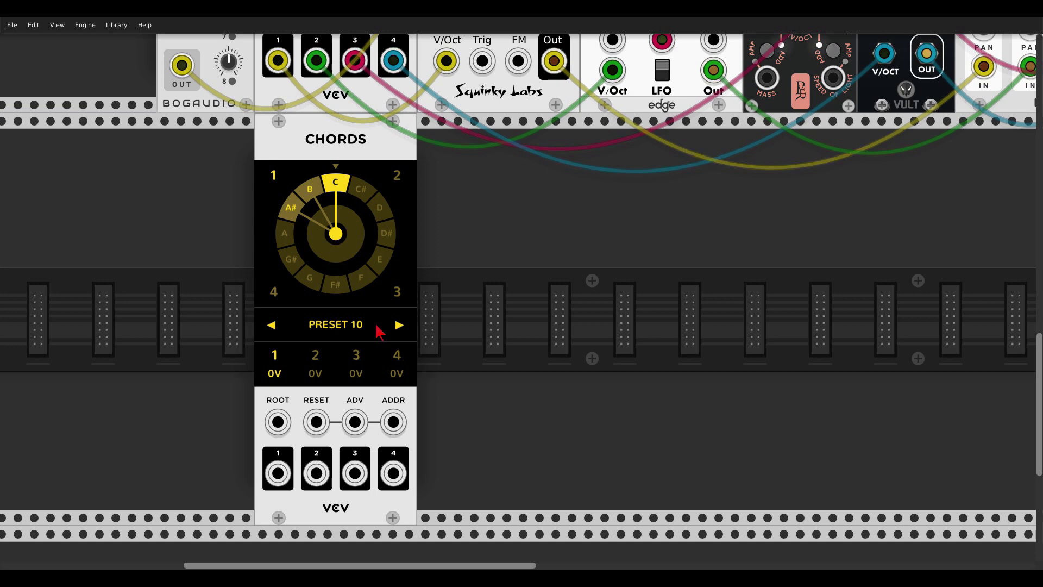
pyautogui.rightClick(513, 273)
pyautogui.write('quant')
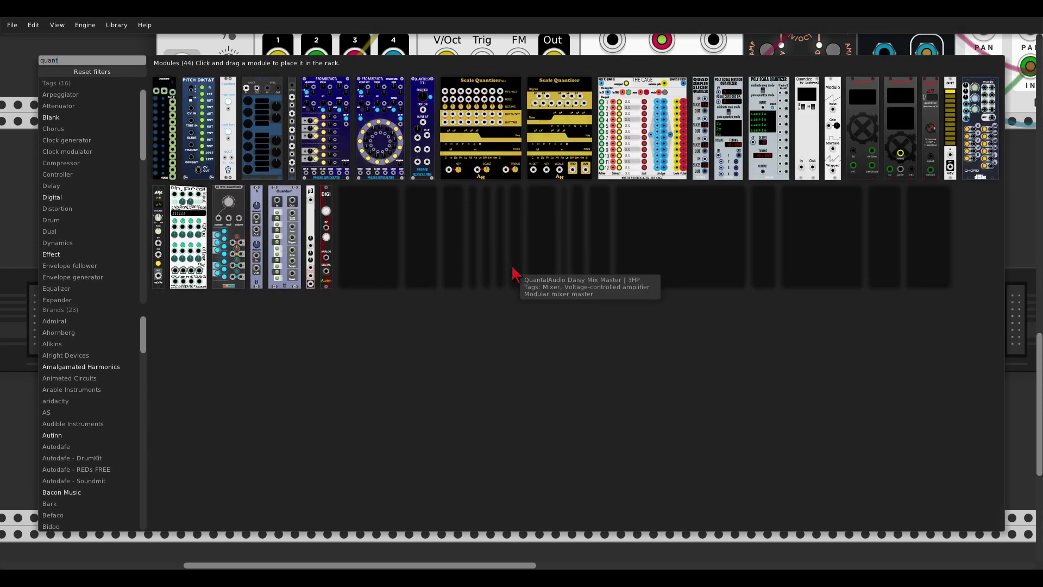
pyautogui.click(307, 207)
pyautogui.moveTo(307, 206); pyautogui.dragTo(430, 272)
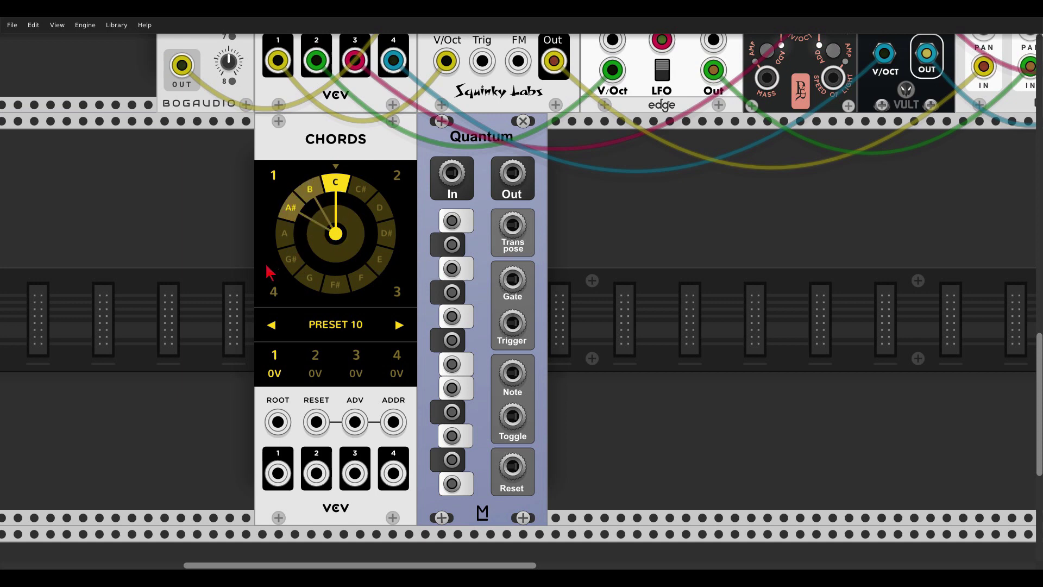
# Step: Enable the D, F, G and A notes on the Quantum quantizer's keyboard
pyautogui.click(454, 434)
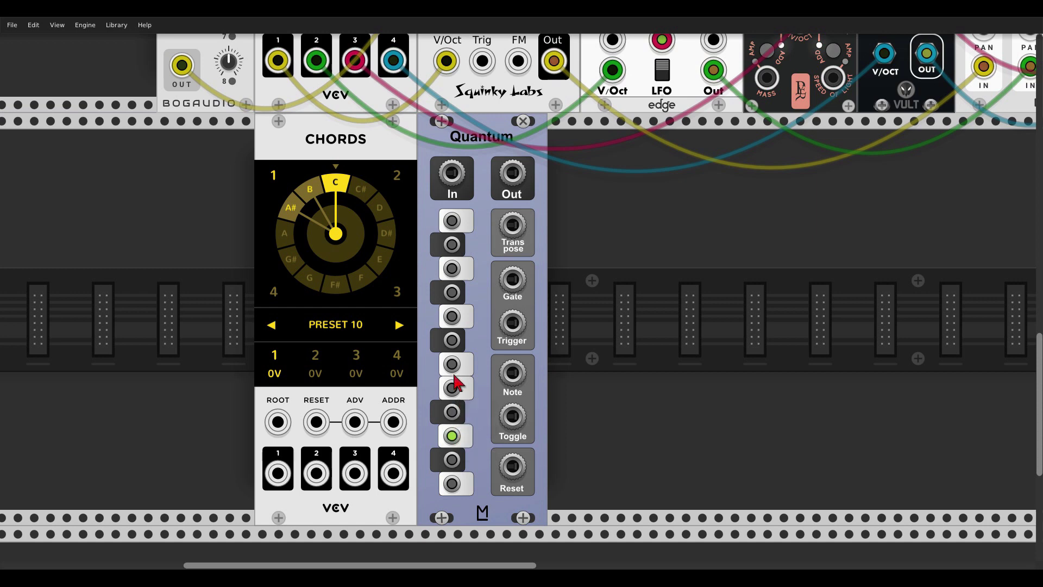
pyautogui.click(452, 364)
pyautogui.click(453, 317)
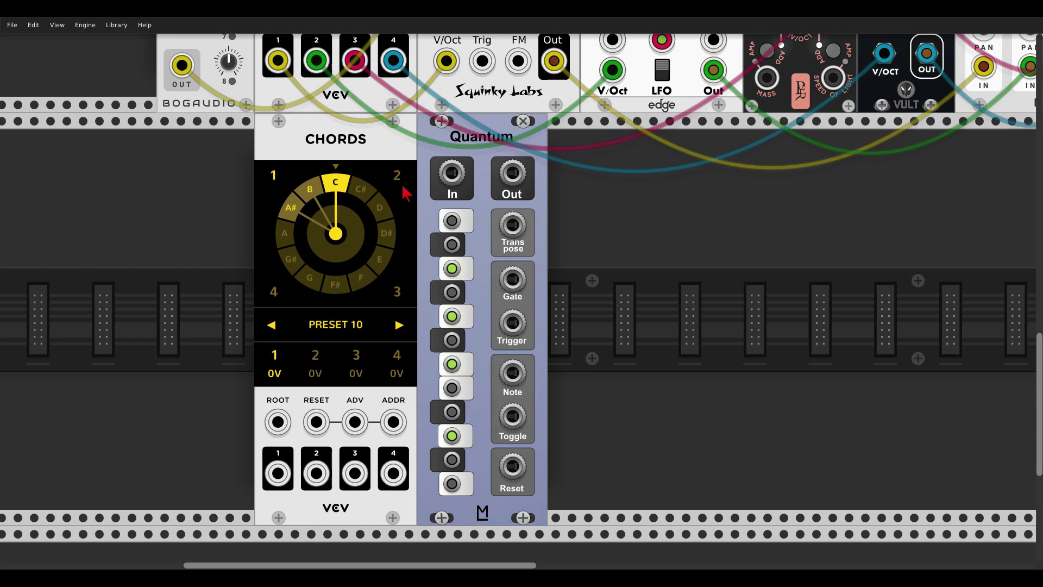
# Step: Make the duplicate Chords' polyphonic outputs include channels 1-N and patch its output 4 into Quantum's In
pyautogui.rightClick(347, 145)
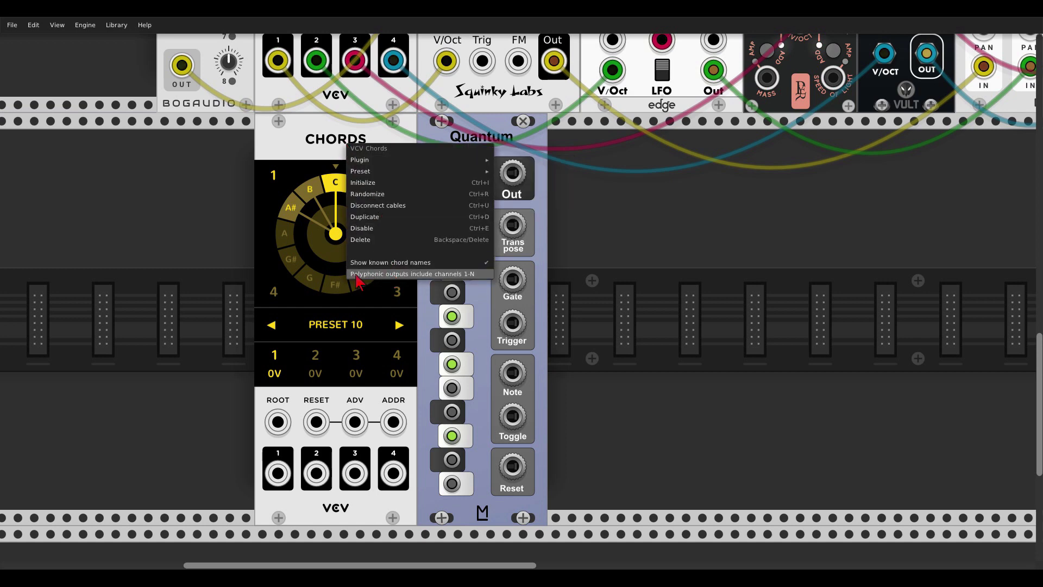
pyautogui.click(390, 275)
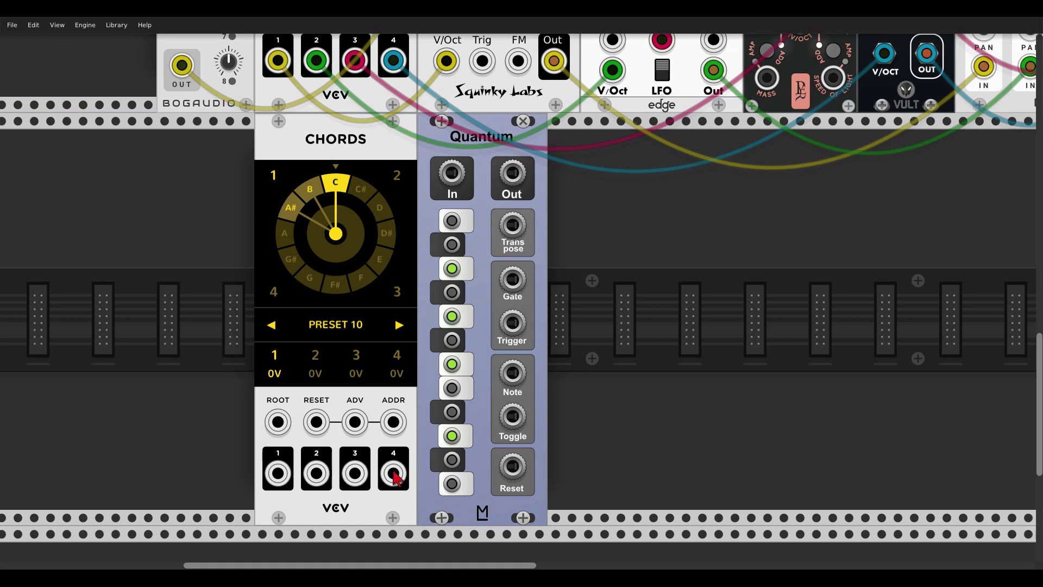
pyautogui.moveTo(394, 473); pyautogui.dragTo(451, 173)
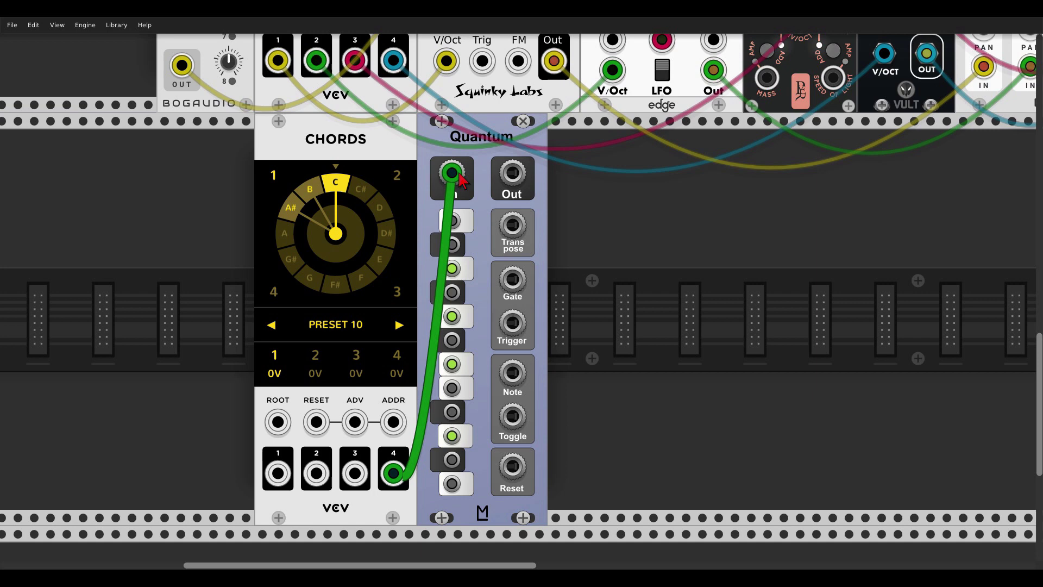
# Step: Add two VCV Split modules beside Quantum and feed their Poly inputs from Quantum's Out and Gate respectively
pyautogui.rightClick(621, 247)
pyautogui.write('split')
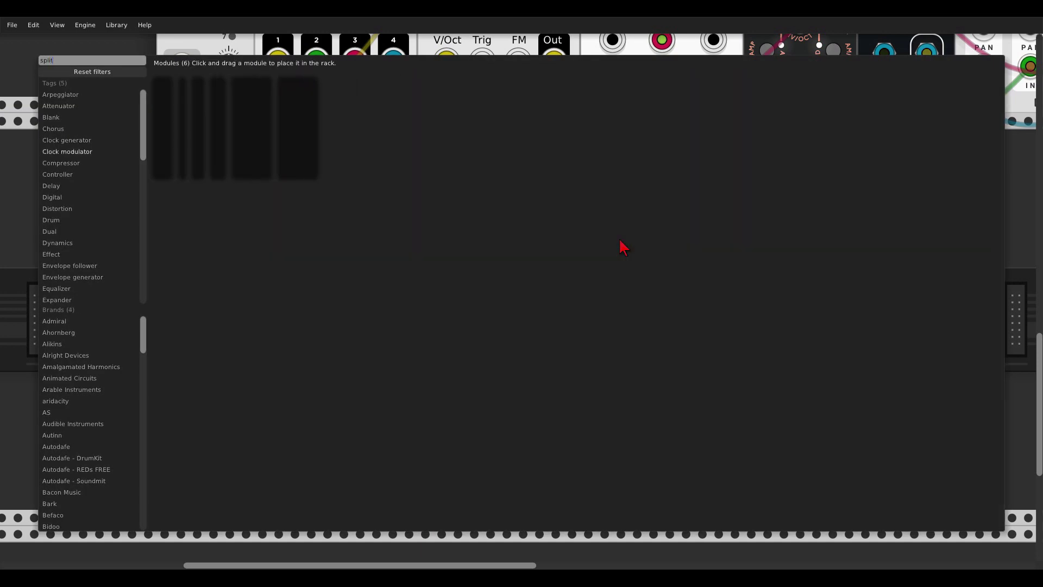
pyautogui.click(162, 86)
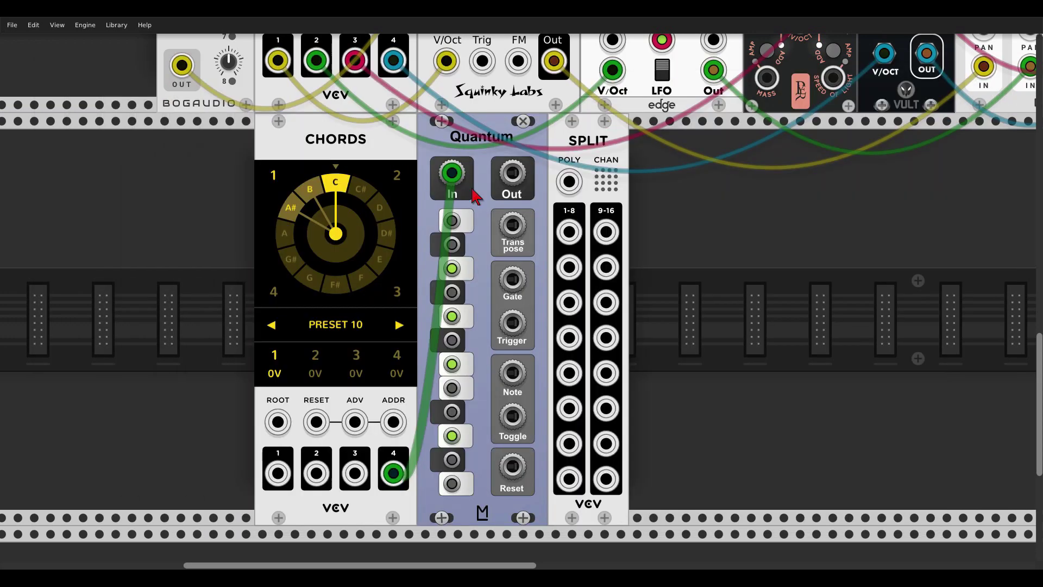
pyautogui.moveTo(496, 187); pyautogui.dragTo(569, 181)
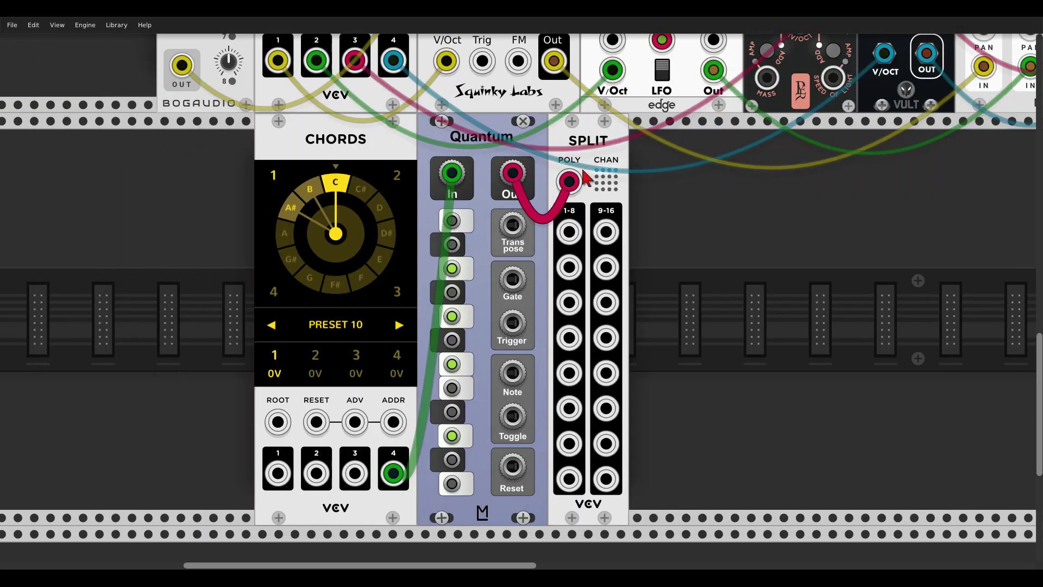
pyautogui.hotkey('ctrl', 'd')
pyautogui.moveTo(513, 279); pyautogui.dragTo(652, 189)
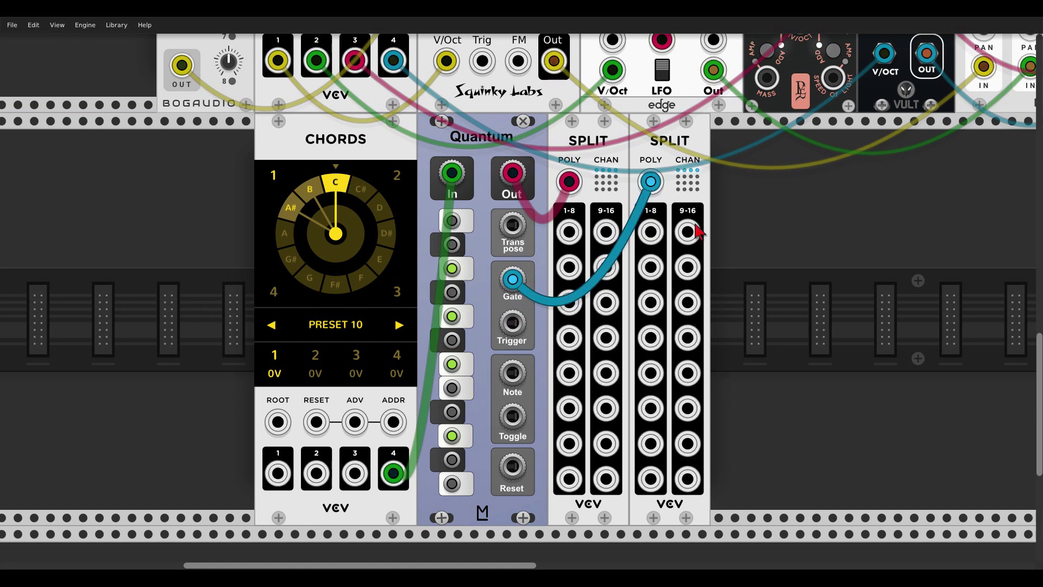
# Step: Add a Bogaudio FM-OP beside the Splits, make its level follow the envelope and adjust its sustain
pyautogui.hscroll(3, 652, 187)
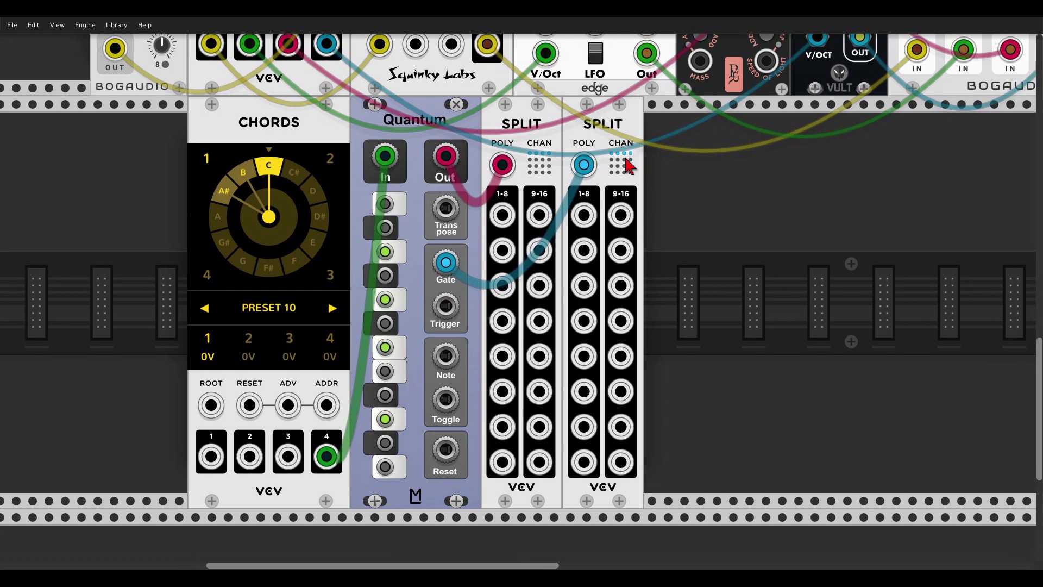
pyautogui.hscroll(2, 652, 196)
pyautogui.rightClick(671, 233)
pyautogui.write('fm')
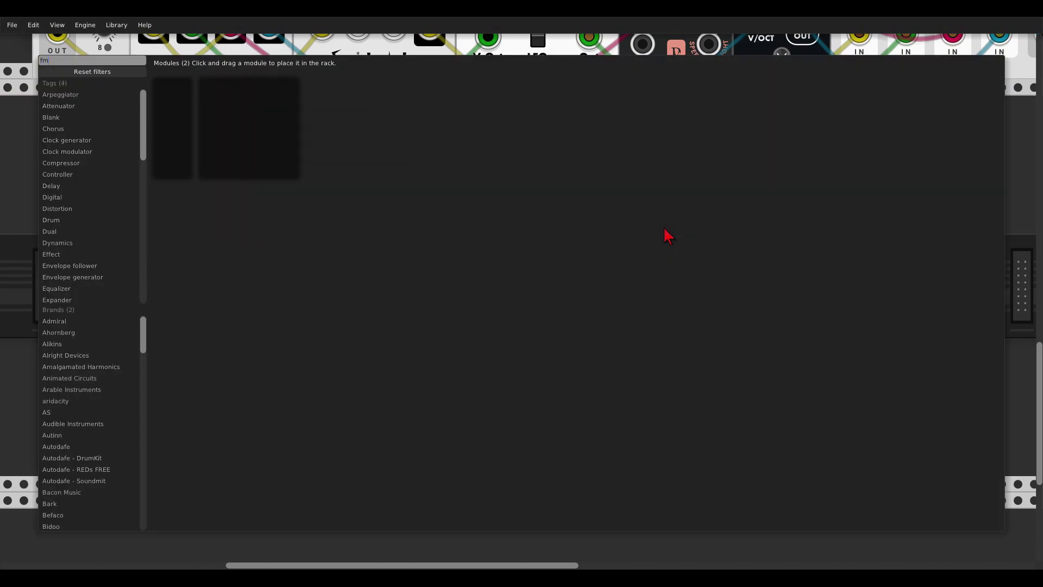
pyautogui.moveTo(173, 83); pyautogui.dragTo(578, 211)
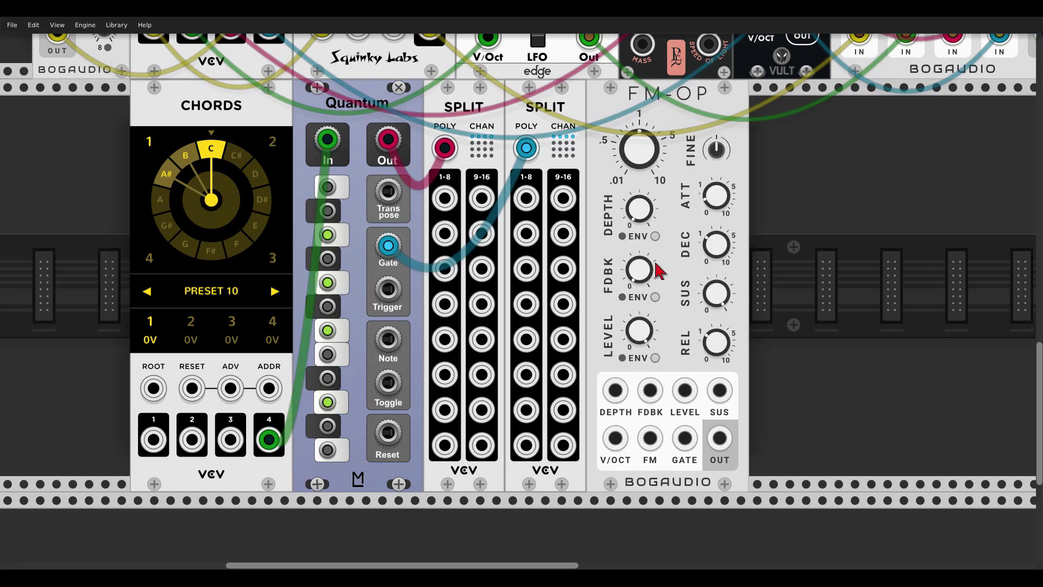
pyautogui.hscroll(1, 610, 260)
pyautogui.hscroll(2, 609, 260)
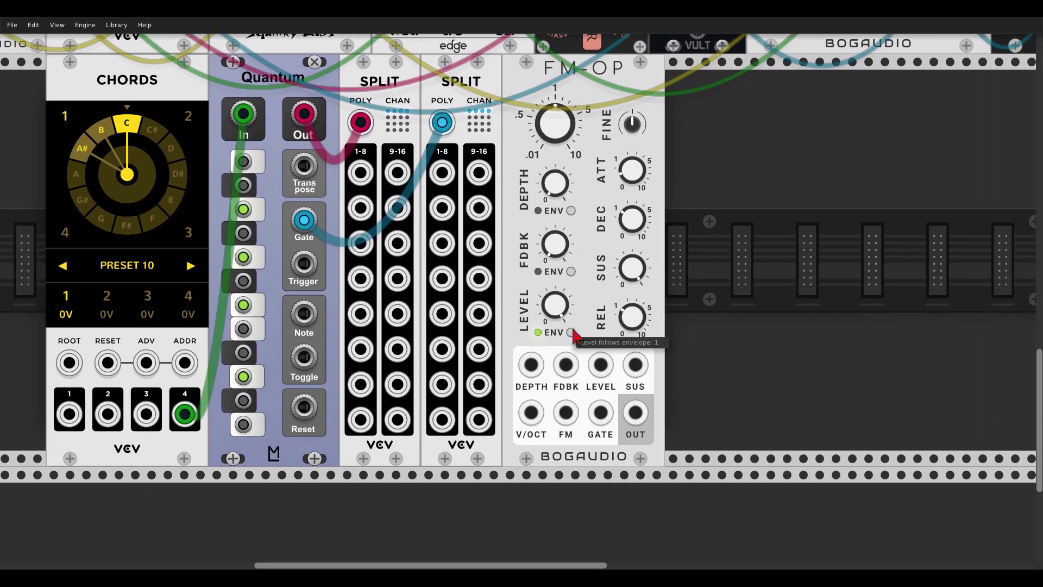
pyautogui.moveTo(632, 267); pyautogui.dragTo(632, 294)
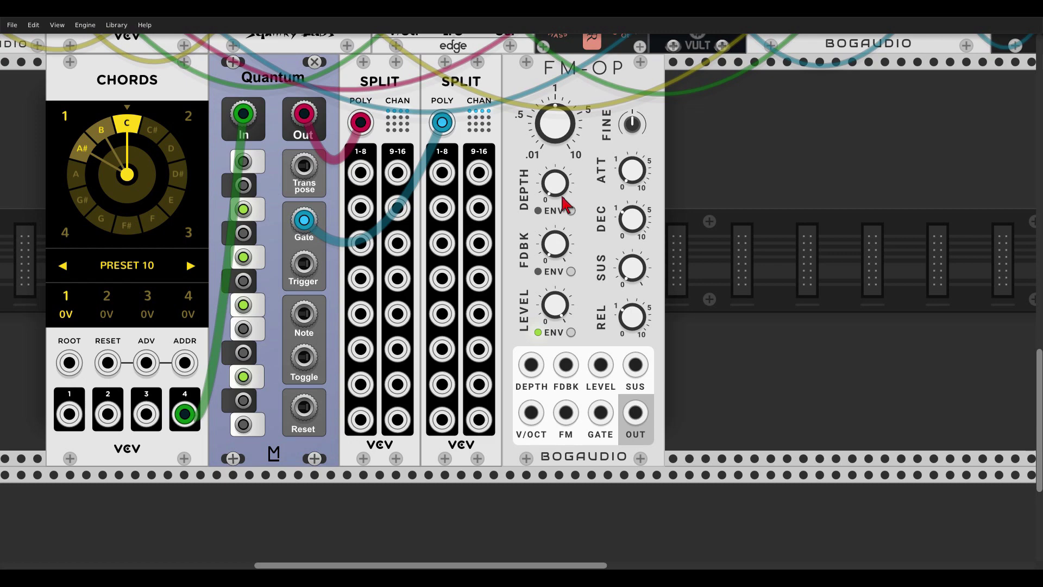
# Step: Duplicate the FM-OP three times to form a row of four identical FM-OP modules
pyautogui.hotkey('ctrl', 'd')
pyautogui.scroll(-2, 584, 198)
pyautogui.hscroll(3, 651, 204)
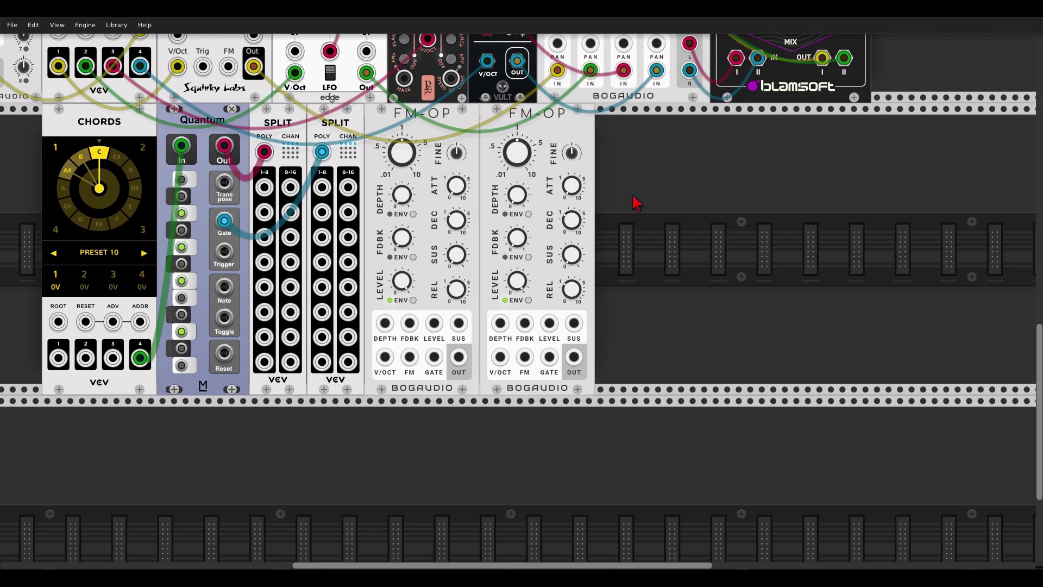
pyautogui.hotkey('ctrl', 'd')
pyautogui.hotkey('ctrl', 'd')
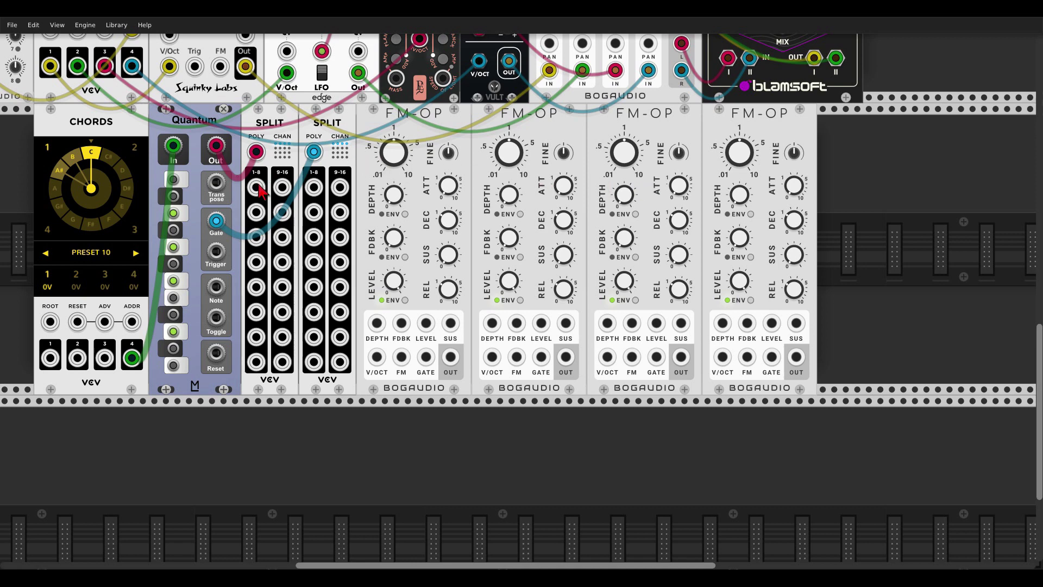
# Step: Patch outputs 1 to 4 of the first Split to the V/Oct inputs of the four FM-OPs in order
pyautogui.moveTo(256, 187); pyautogui.dragTo(377, 357)
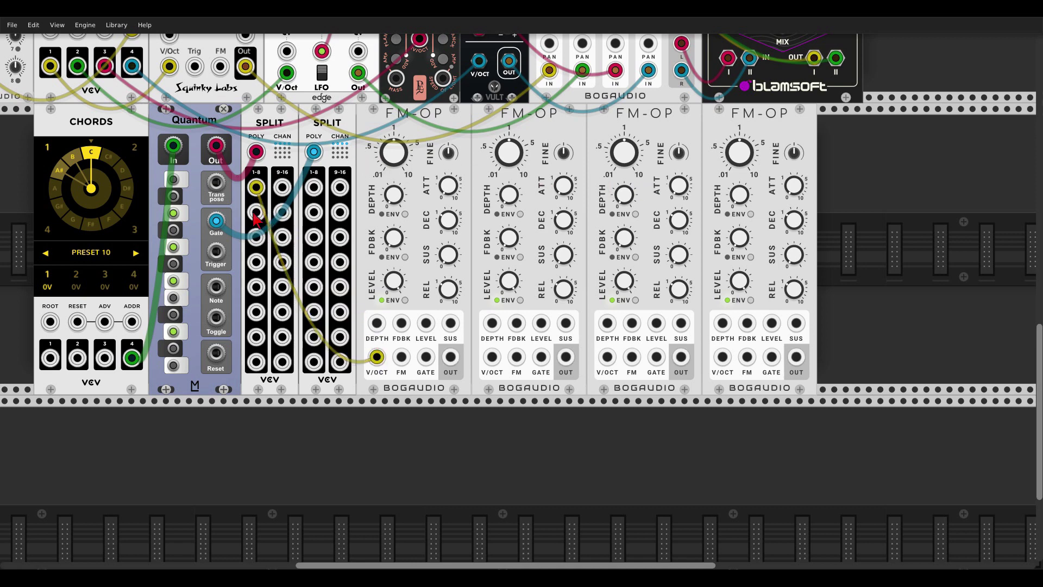
pyautogui.moveTo(256, 212); pyautogui.dragTo(491, 357)
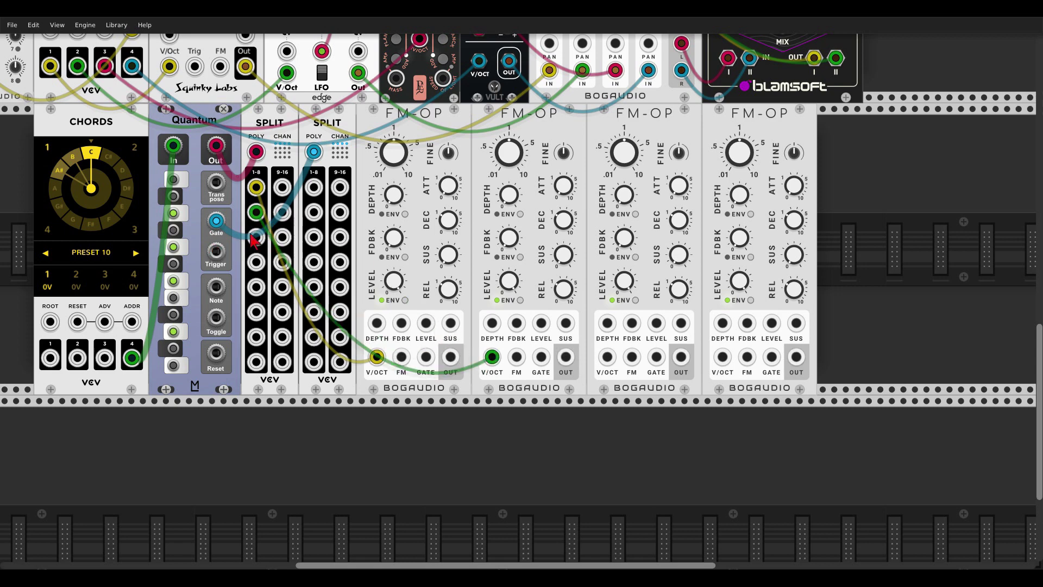
pyautogui.moveTo(254, 239); pyautogui.dragTo(607, 357)
pyautogui.moveTo(722, 357); pyautogui.dragTo(256, 262)
# Step: Patch outputs 1 to 4 of the second Split to the Gate inputs of the four FM-OPs in order
pyautogui.moveTo(314, 193); pyautogui.dragTo(426, 357)
pyautogui.moveTo(541, 356); pyautogui.dragTo(656, 357)
pyautogui.moveTo(771, 357); pyautogui.dragTo(314, 262)
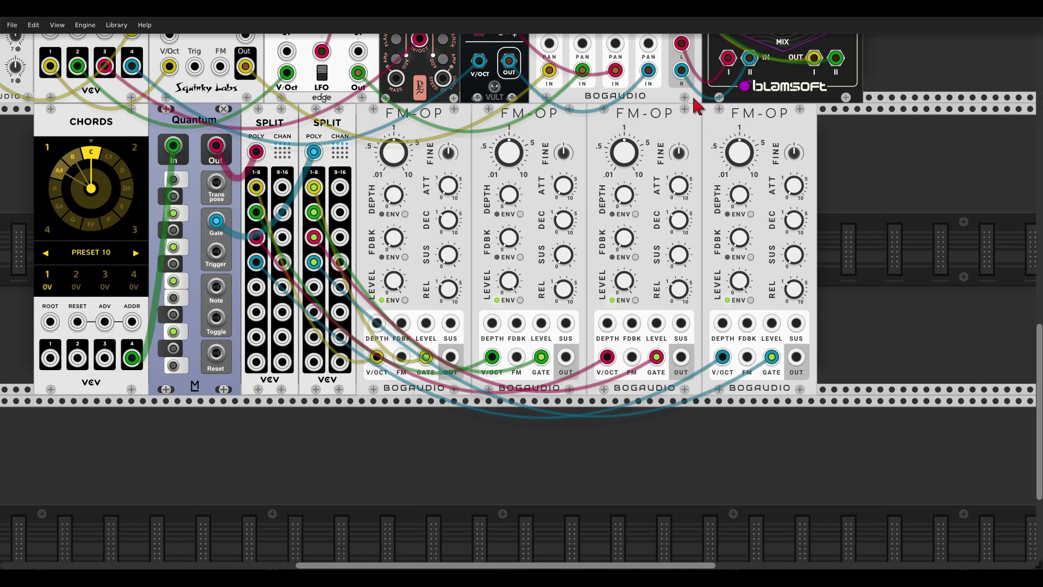
# Step: Place a copy of MIX4 beside the last FM-OP and connect the four FM-OP outputs to its channels 1 to 4
pyautogui.hotkey('ctrl', 'v')
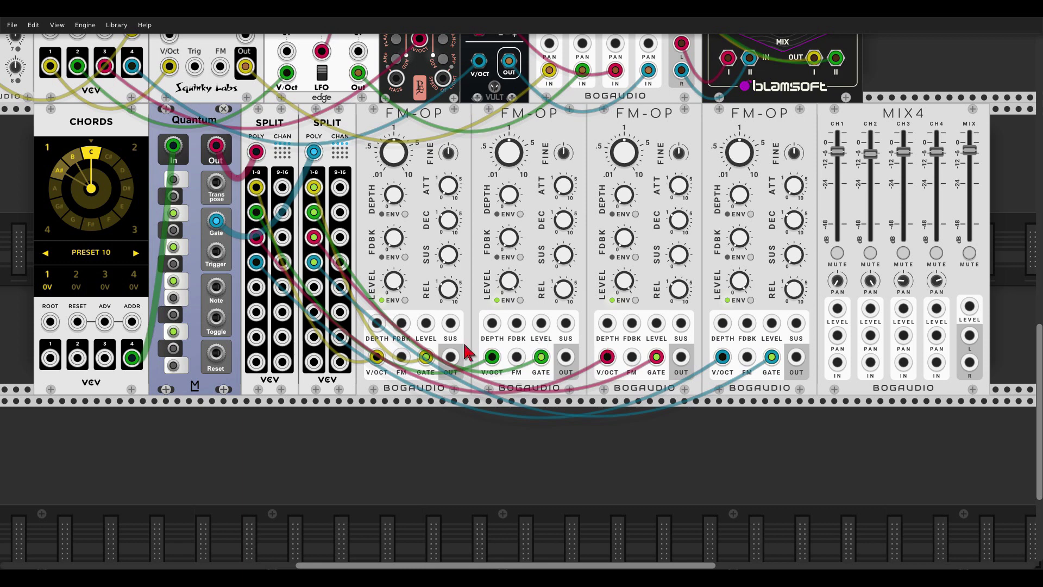
pyautogui.moveTo(450, 357); pyautogui.dragTo(491, 356)
pyautogui.moveTo(670, 357); pyautogui.dragTo(837, 362)
pyautogui.moveTo(565, 356); pyautogui.dragTo(870, 362)
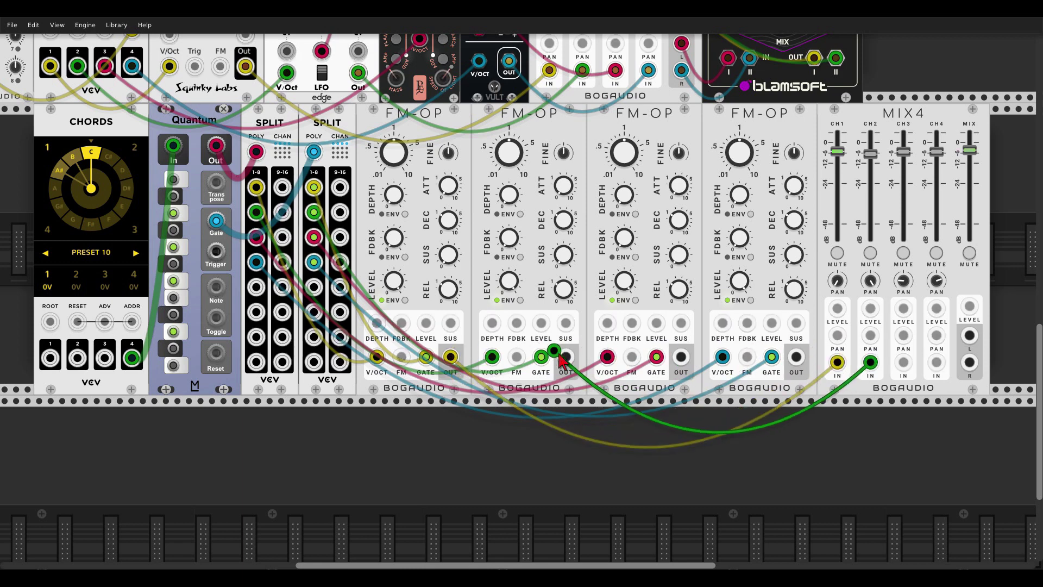
pyautogui.moveTo(679, 363); pyautogui.dragTo(802, 358)
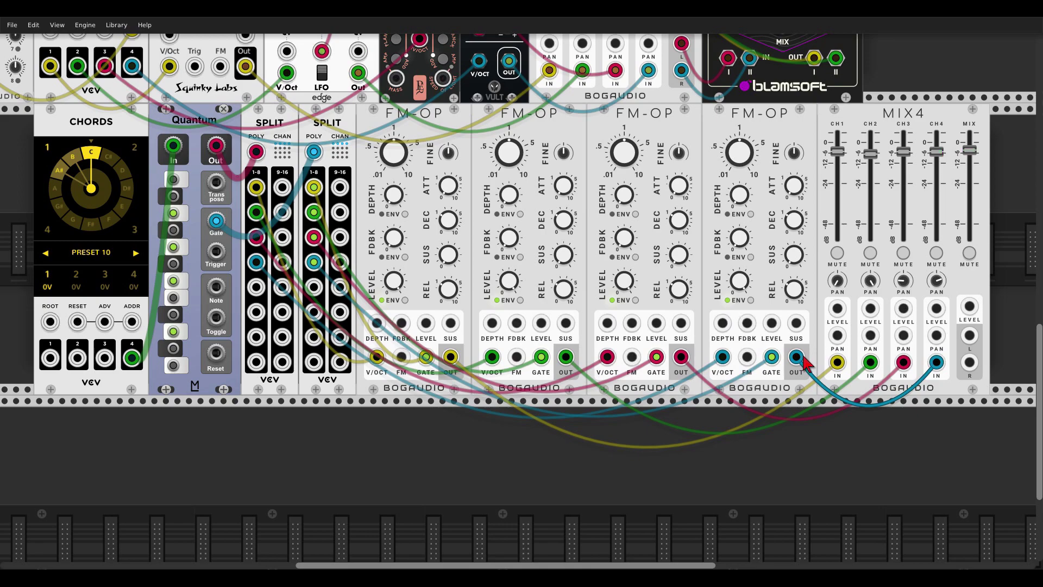
# Step: Route the new MIX4's left and right outputs to a free stereo channel of the main mixer
pyautogui.scroll(-3, 963, 225)
pyautogui.moveTo(963, 226); pyautogui.dragTo(614, 270)
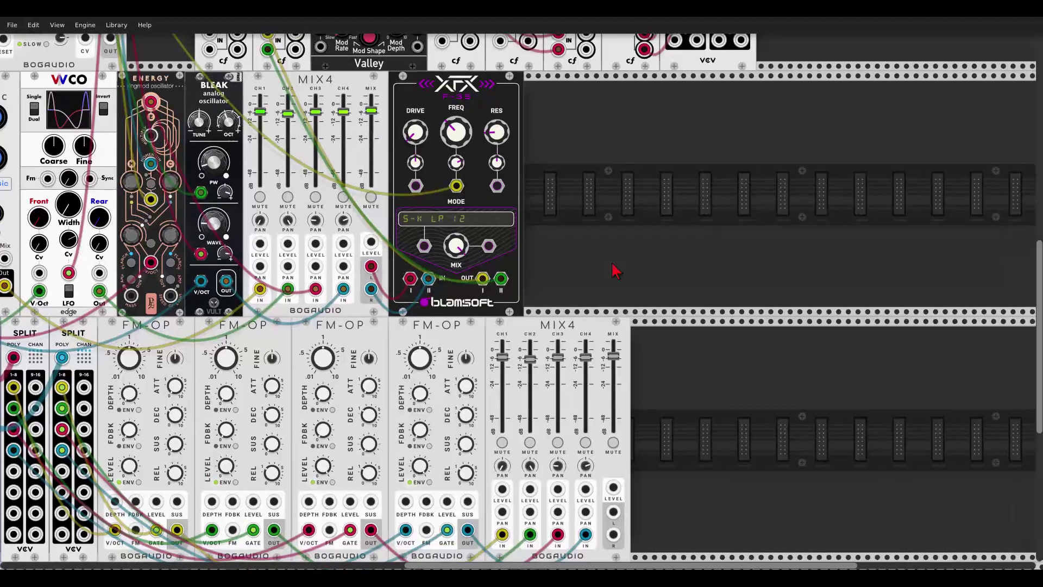
pyautogui.scroll(-2, 557, 216)
pyautogui.moveTo(598, 423)
pyautogui.mouseDown()
pyautogui.moveTo(311, 84)
pyautogui.moveTo(320, 117)
pyautogui.moveTo(598, 439)
pyautogui.mouseUp()
pyautogui.moveTo(568, 263); pyautogui.dragTo(696, 216)
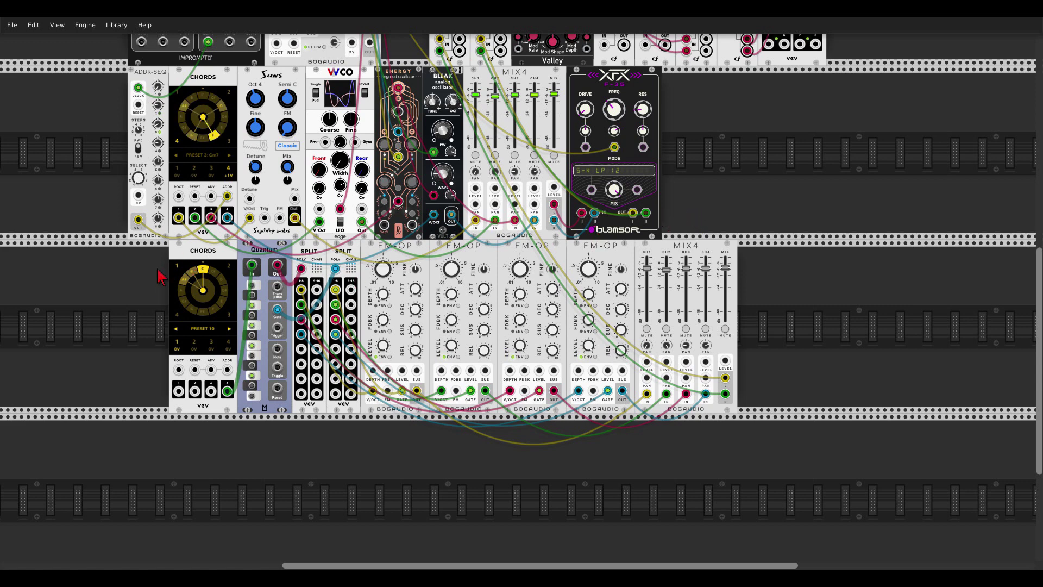
# Step: Patch the clock's CLK 2 output to the duplicate Chords' ADV input to step through its presets
pyautogui.moveTo(148, 270); pyautogui.dragTo(287, 366)
pyautogui.moveTo(368, 137); pyautogui.dragTo(367, 465)
pyautogui.moveTo(367, 385); pyautogui.dragTo(350, 385)
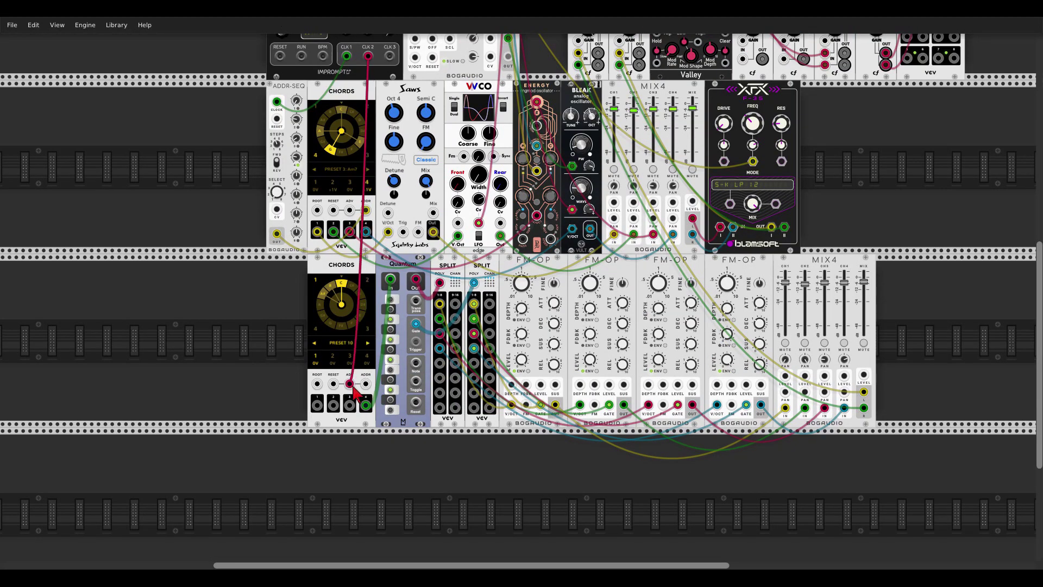
pyautogui.scroll(3, 350, 386)
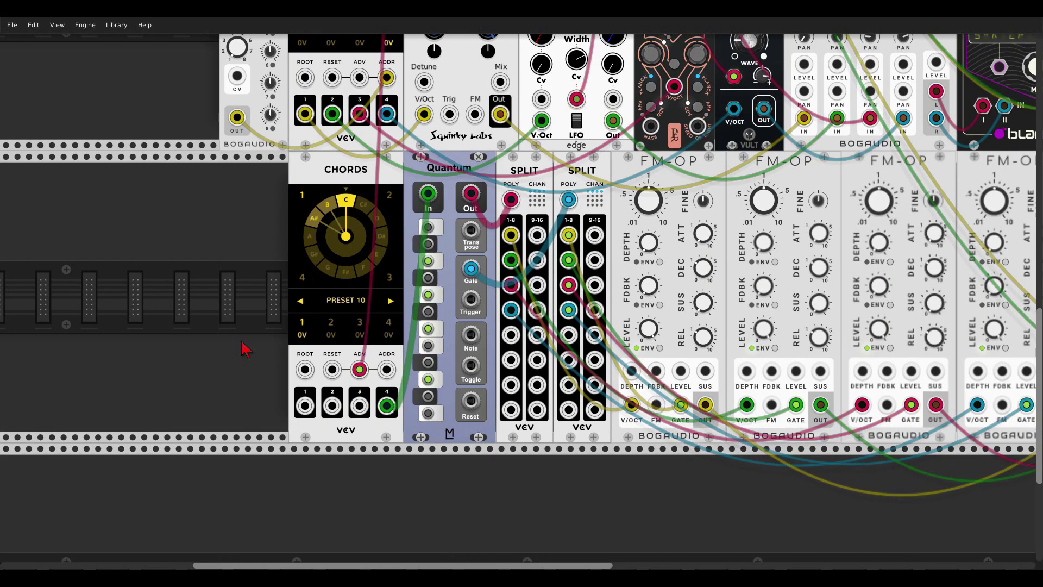
pyautogui.moveTo(244, 350); pyautogui.dragTo(239, 326)
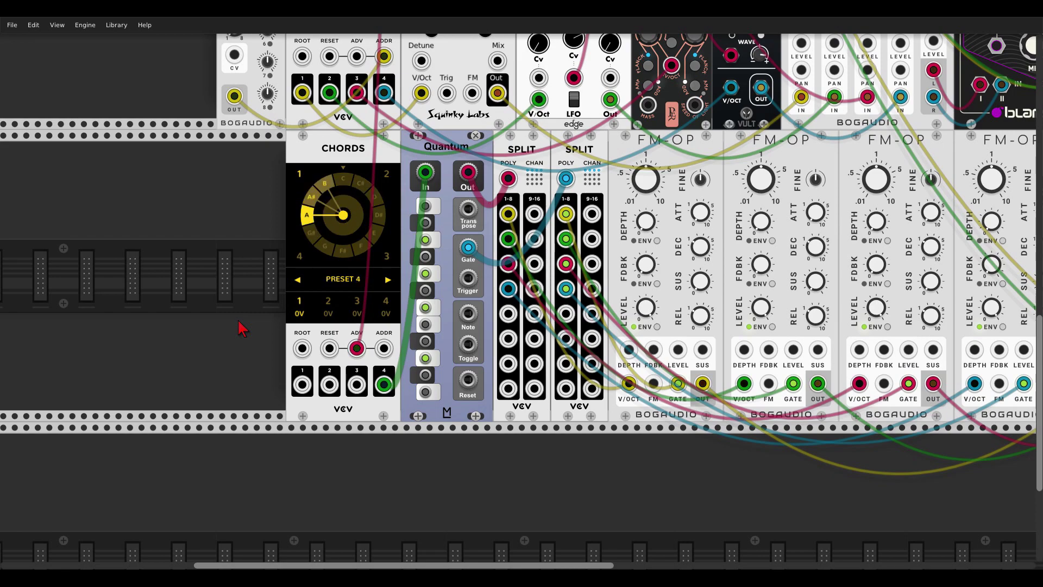
# Step: Raise the feedback on the second, third and fourth FM-OPs, using about 16.95% on the second and 19.65% on the third
pyautogui.scroll(-3, 611, 180)
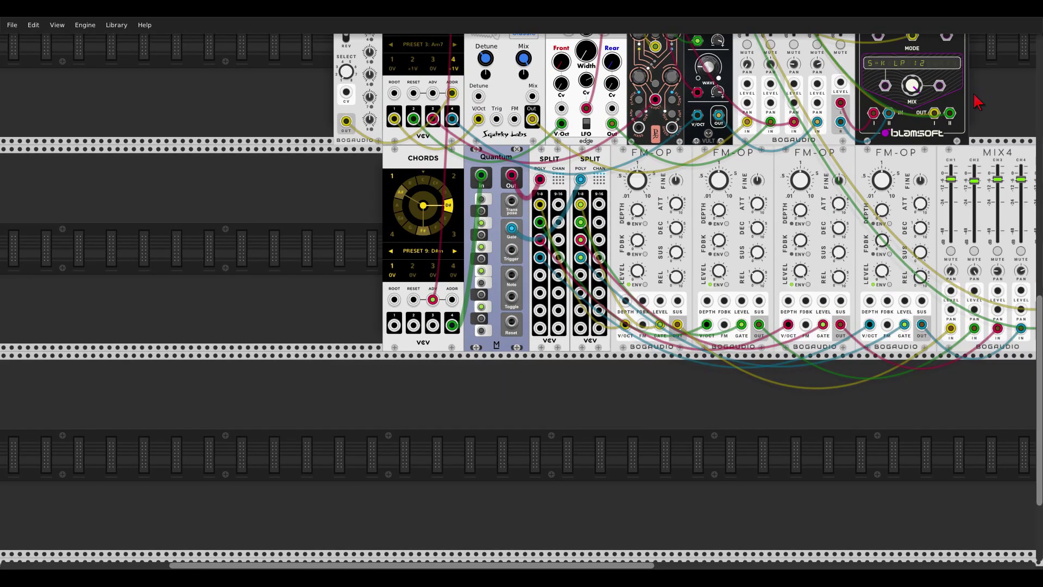
pyautogui.hscroll(5, 595, 304)
pyautogui.scroll(3, 595, 304)
pyautogui.hscroll(3, 595, 305)
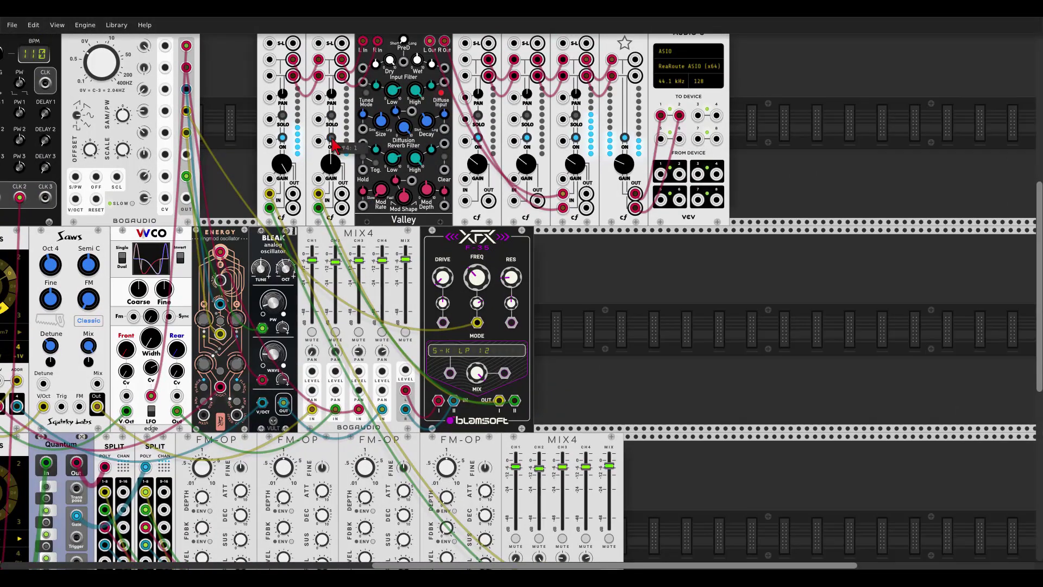
pyautogui.moveTo(600, 384); pyautogui.dragTo(795, 184)
pyautogui.moveTo(481, 329); pyautogui.dragTo(482, 324)
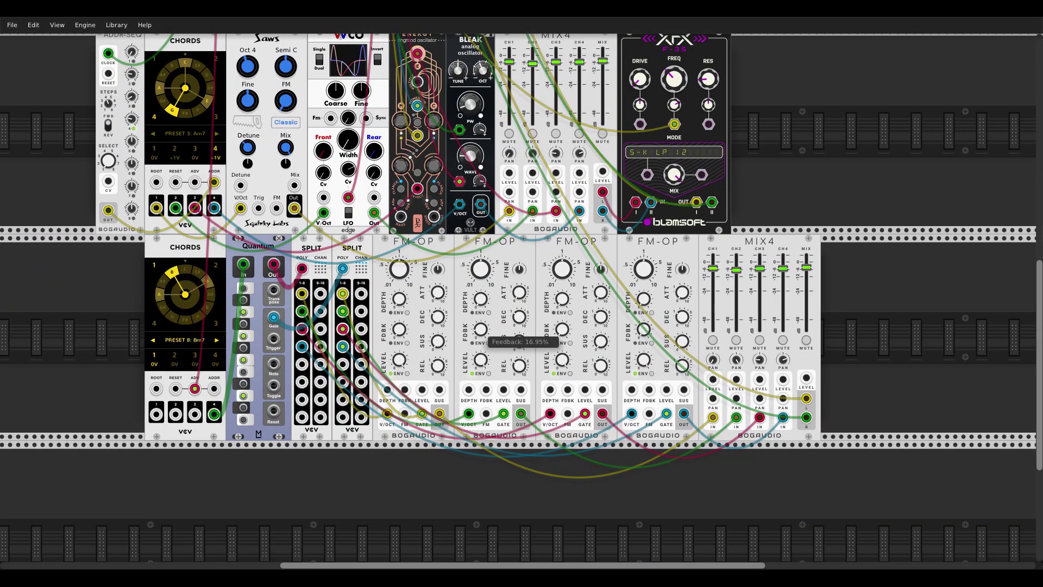
pyautogui.moveTo(562, 330); pyautogui.dragTo(563, 328)
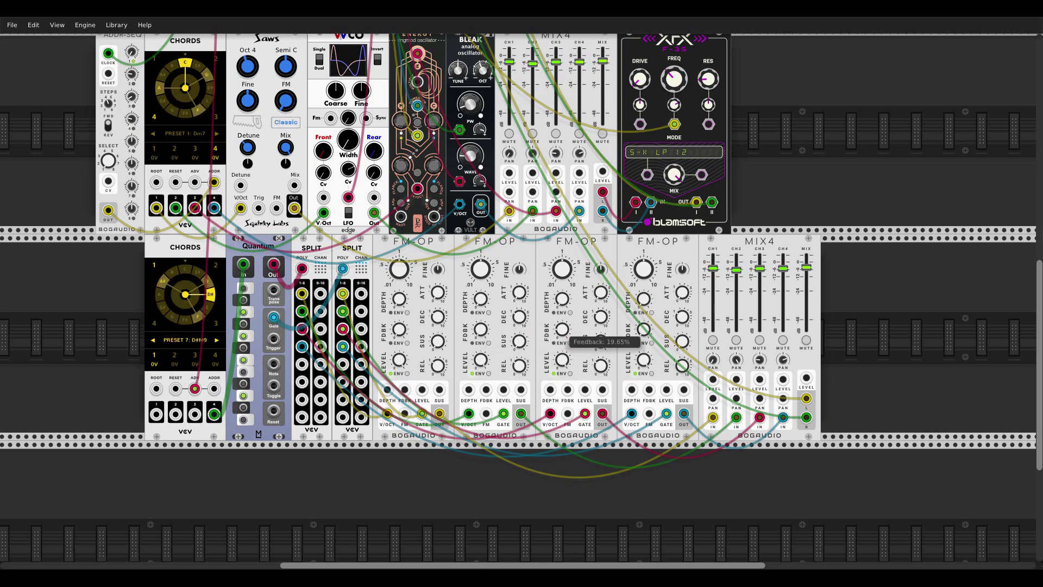
pyautogui.moveTo(644, 331); pyautogui.dragTo(643, 328)
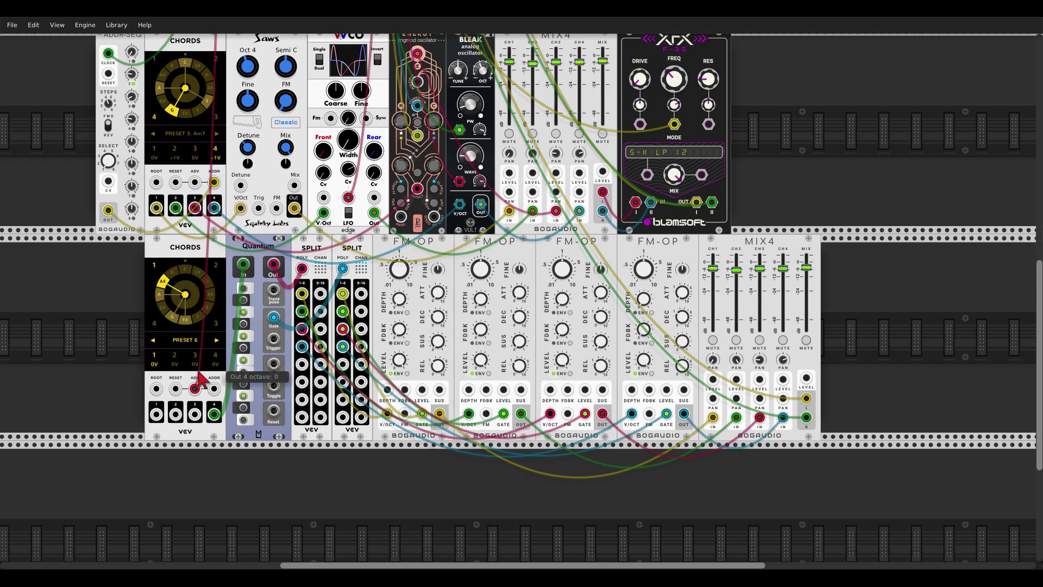
# Step: Move the 8FO from the clock's row down to the lower row, directly beside the second MIX4
pyautogui.moveTo(175, 364); pyautogui.dragTo(175, 360)
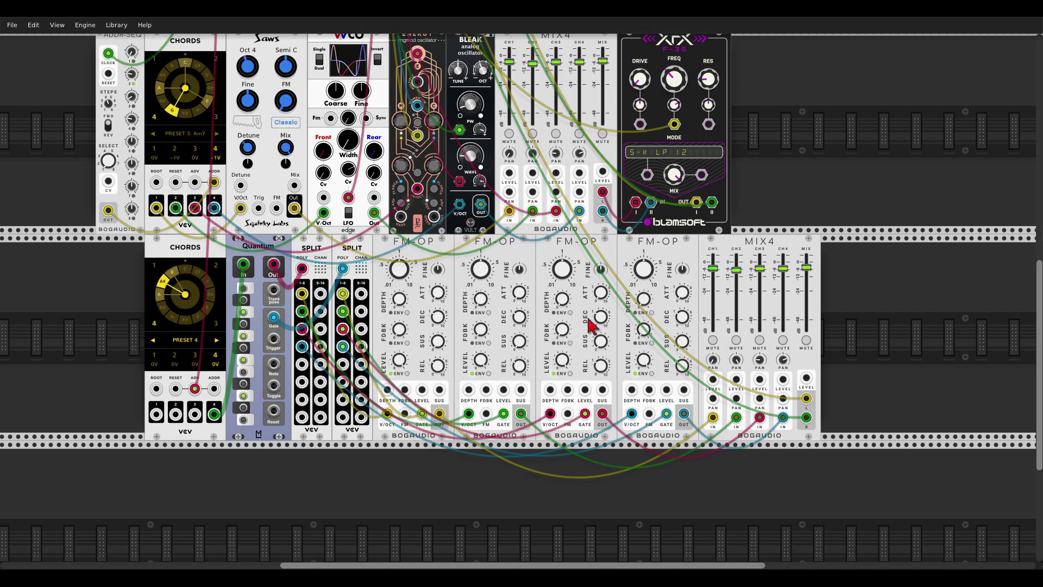
pyautogui.scroll(4, 751, 210)
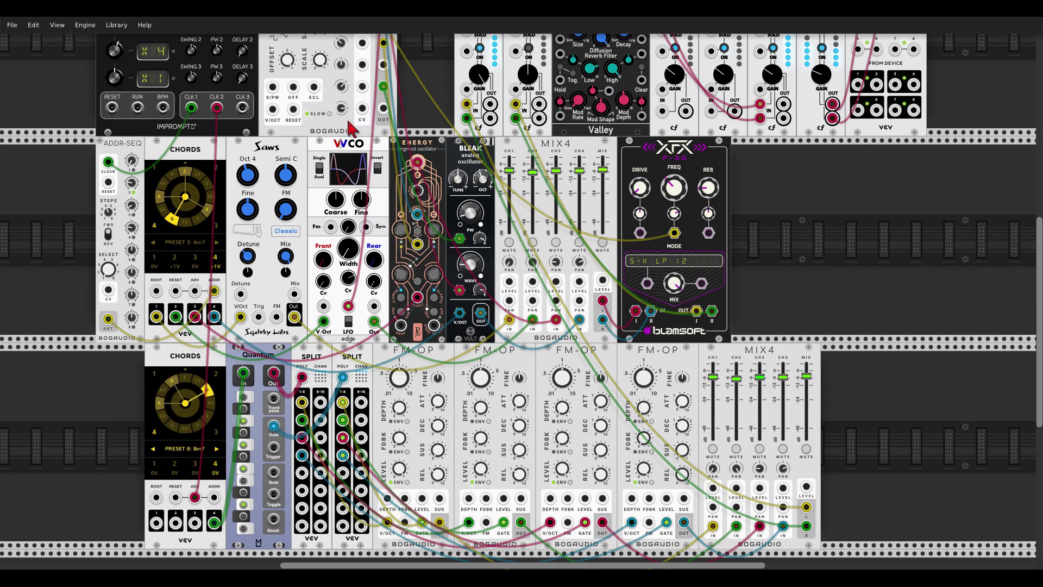
pyautogui.moveTo(826, 326); pyautogui.dragTo(892, 535)
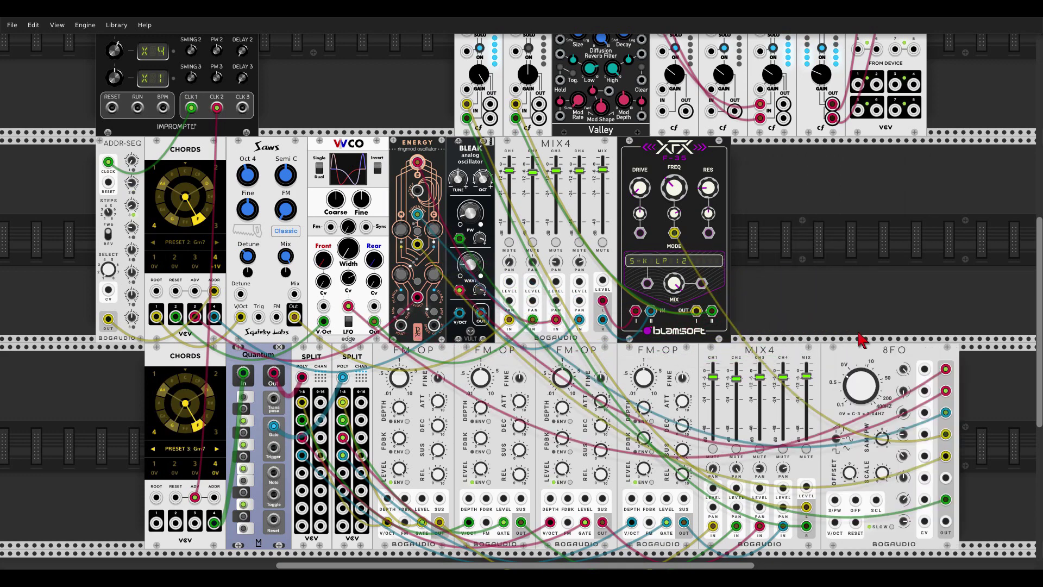
# Step: Patch 8FO's eighth, sixth, second and fourth outputs to the FDBK inputs of the first, second, third and fourth FM-OPs respectively
pyautogui.scroll(-6, 793, 253)
pyautogui.scroll(5, 793, 253)
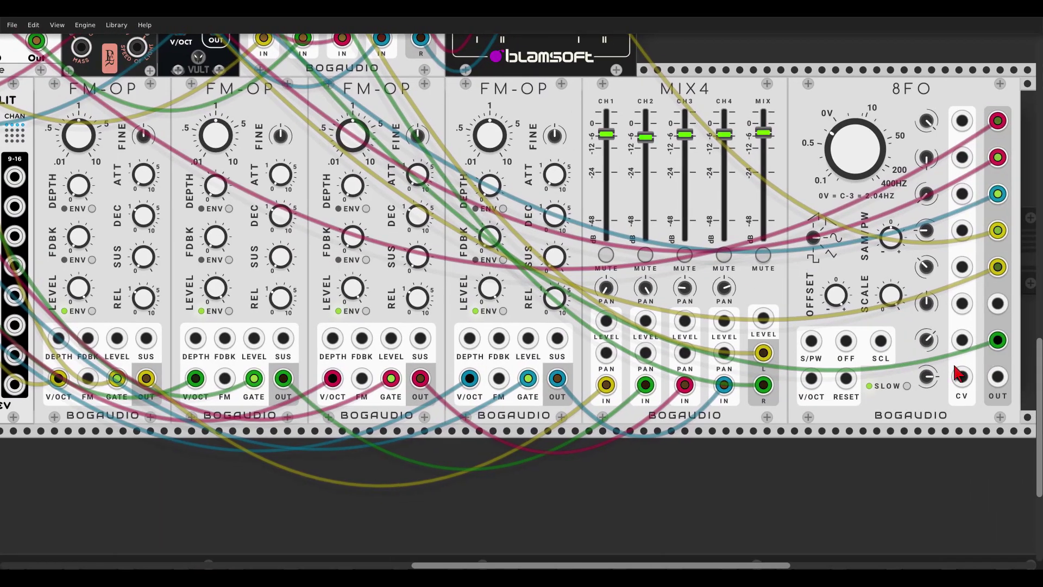
pyautogui.moveTo(998, 377); pyautogui.dragTo(87, 338)
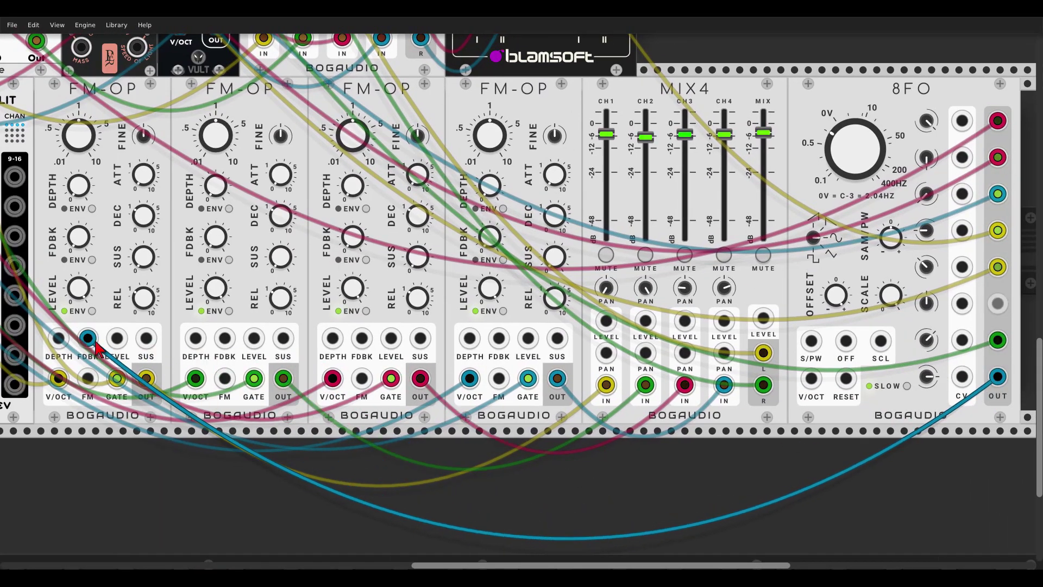
pyautogui.moveTo(225, 338); pyautogui.dragTo(997, 303)
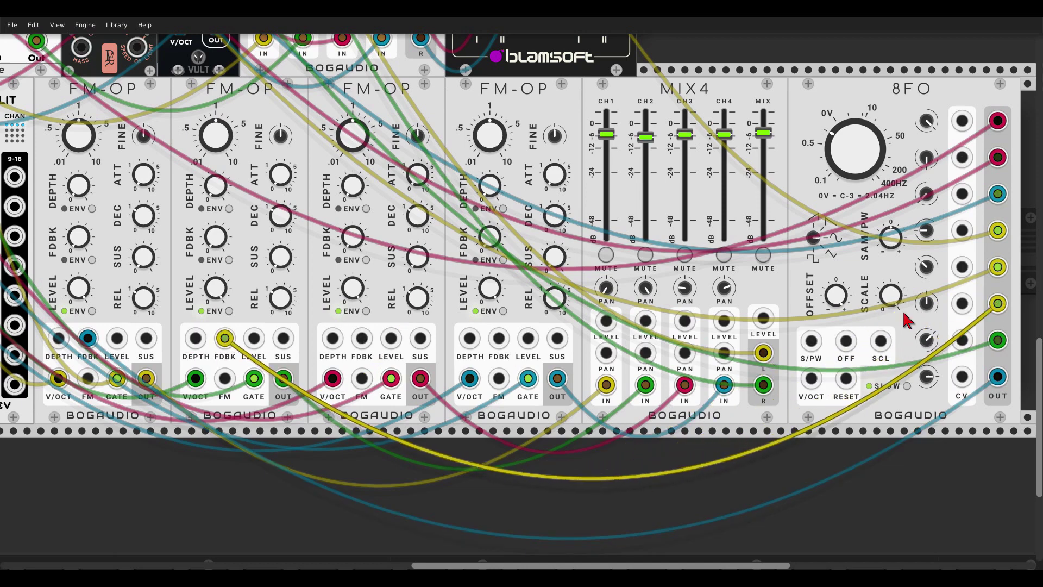
pyautogui.moveTo(499, 338); pyautogui.dragTo(997, 231)
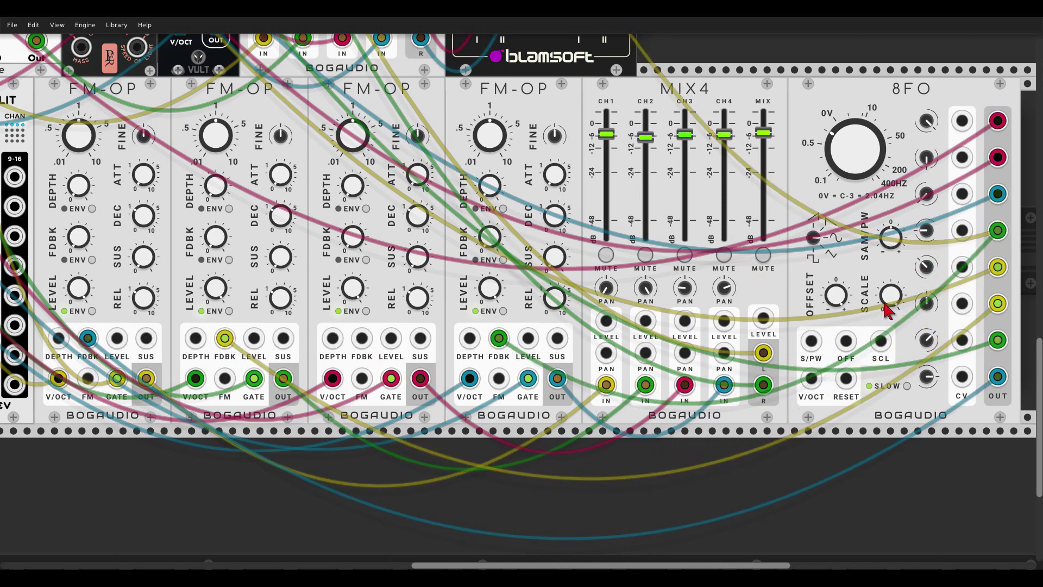
pyautogui.moveTo(362, 338); pyautogui.dragTo(998, 158)
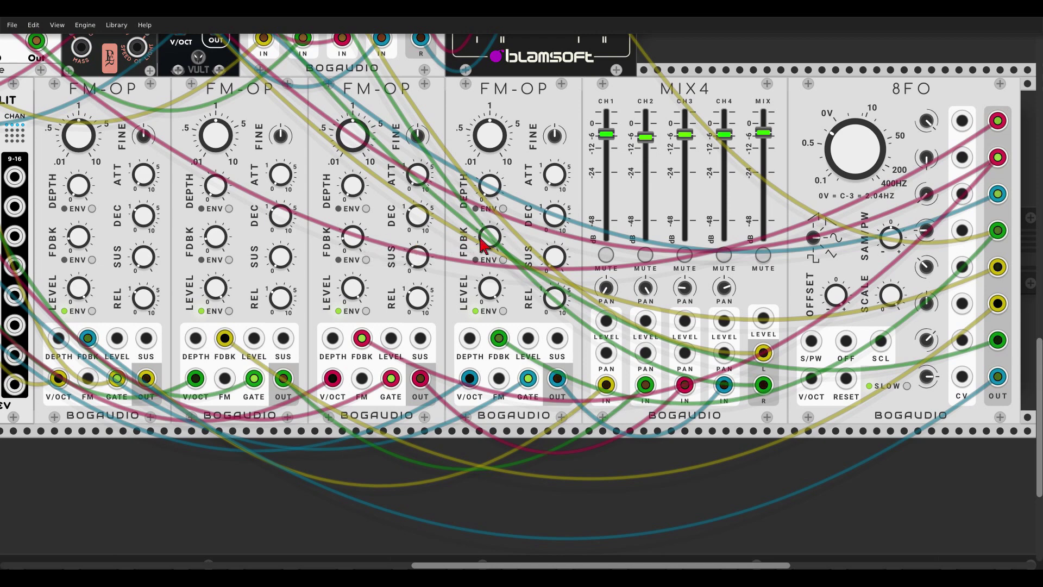
# Step: Find the BASAL oscillator in the module library and place it in the upper voice's row, past the Blamsoft filter
pyautogui.scroll(-4, 489, 239)
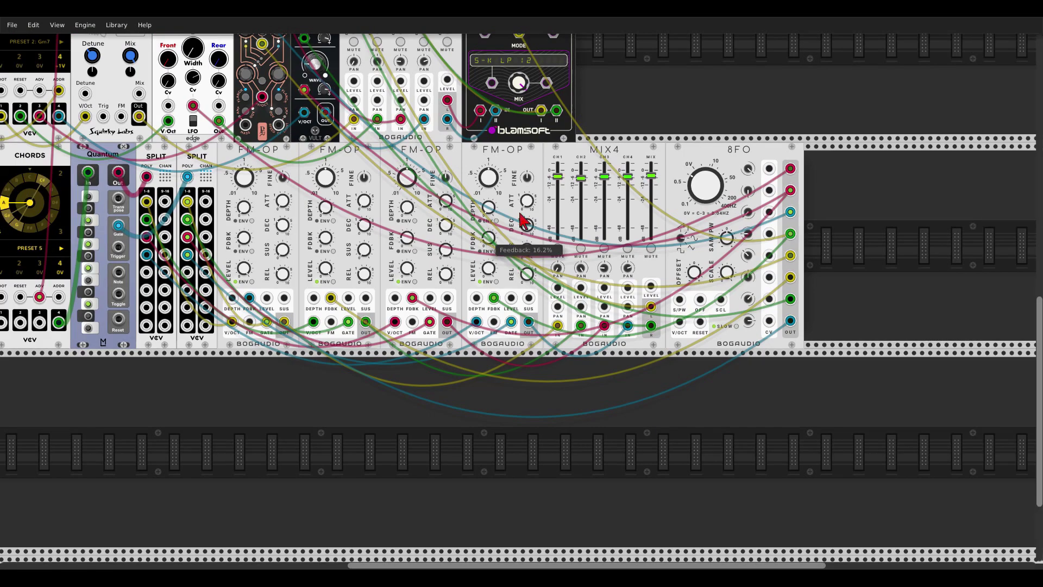
pyautogui.scroll(5, 700, 101)
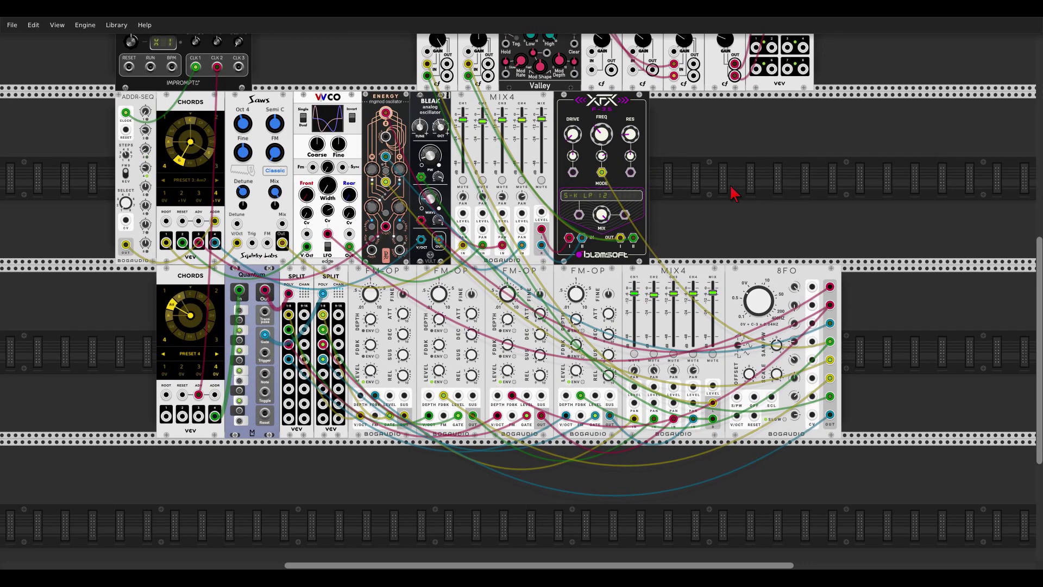
pyautogui.scroll(2, 733, 193)
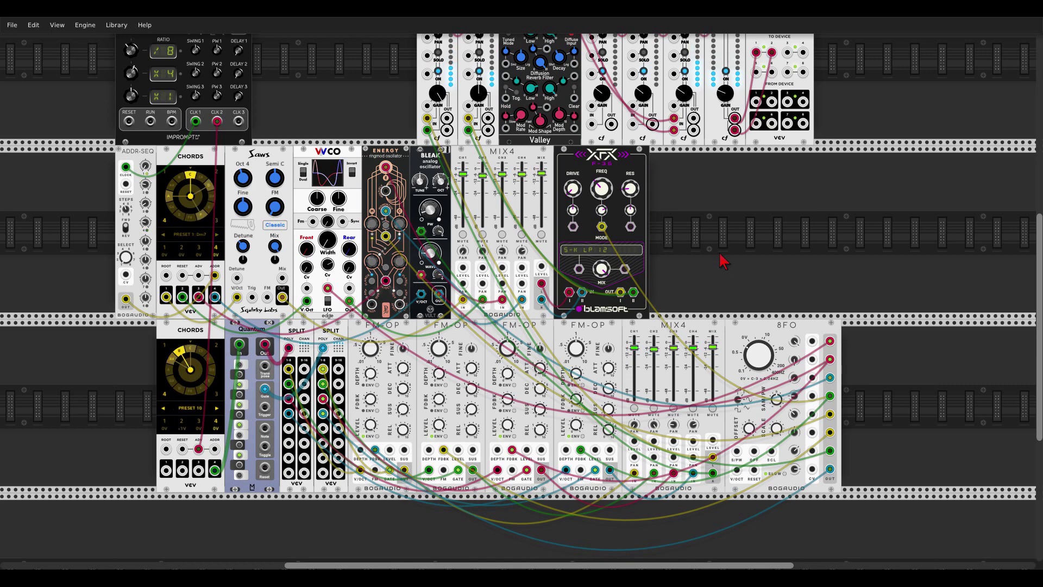
pyautogui.rightClick(724, 262)
pyautogui.write('basal')
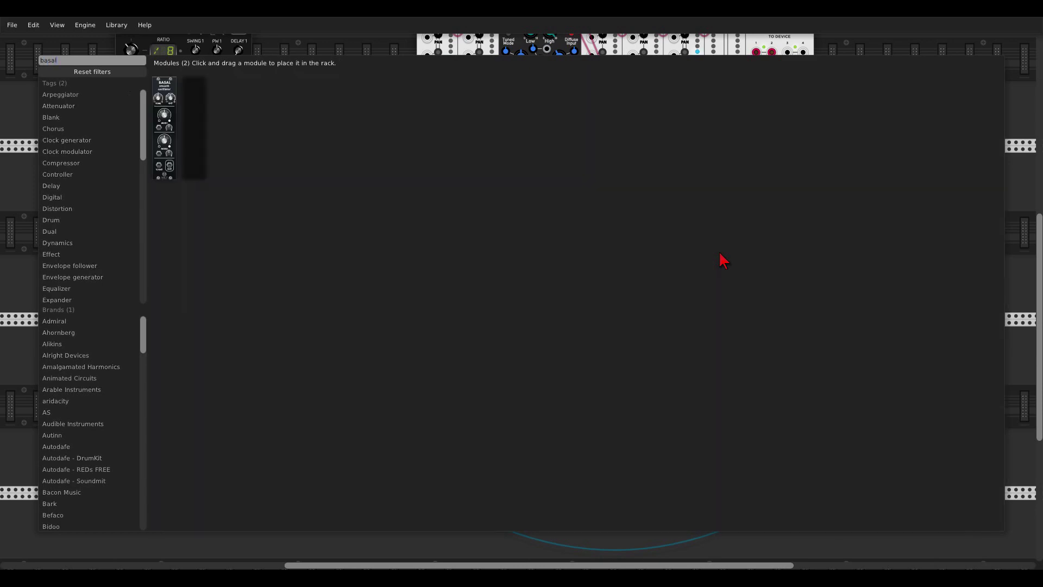
pyautogui.moveTo(197, 87); pyautogui.dragTo(705, 251)
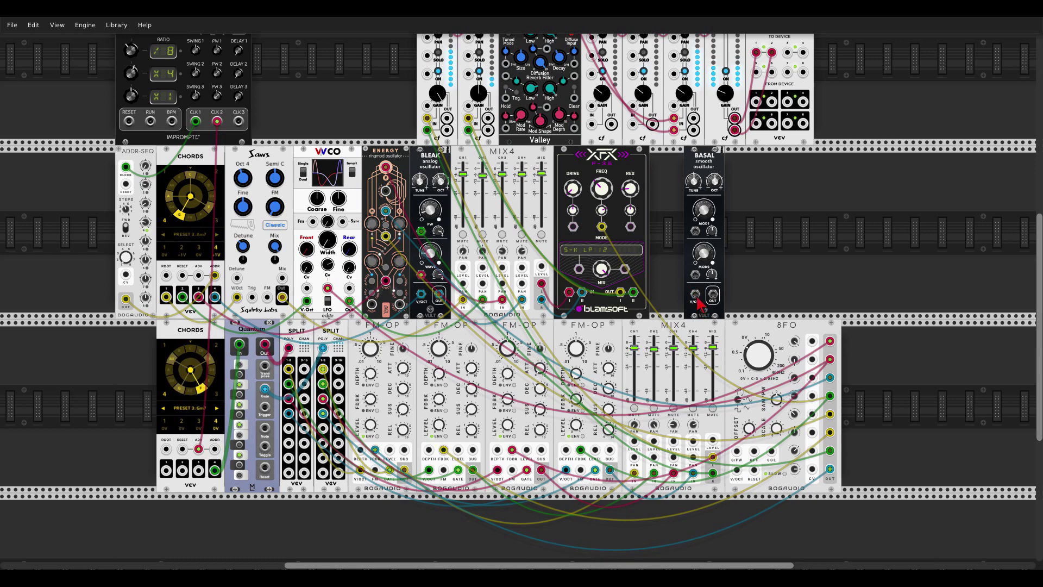
# Step: Patch BASAL's V/OCT from the first Chords' output 1, its output to a free mixer channel, and its MOD inputs from 8FO's second and fourth outputs
pyautogui.moveTo(695, 298); pyautogui.dragTo(166, 296)
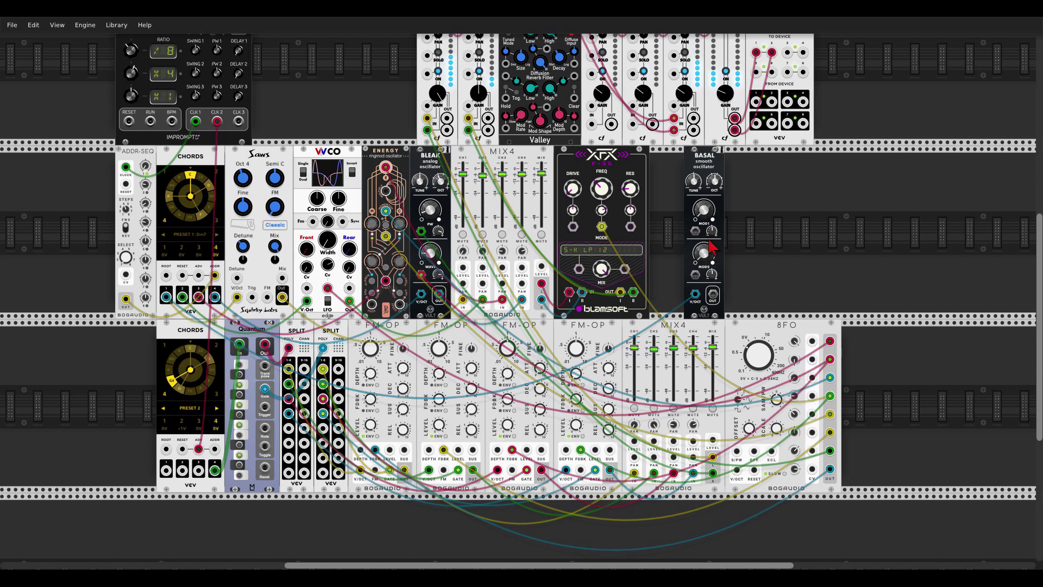
pyautogui.moveTo(716, 298); pyautogui.dragTo(592, 125)
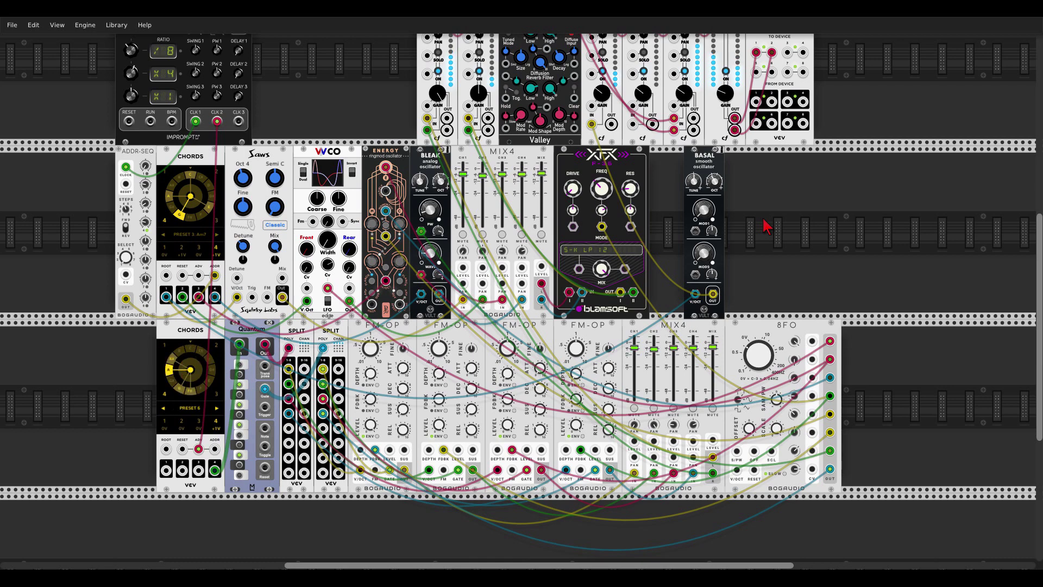
pyautogui.moveTo(696, 232); pyautogui.dragTo(830, 359)
pyautogui.moveTo(694, 274); pyautogui.dragTo(830, 395)
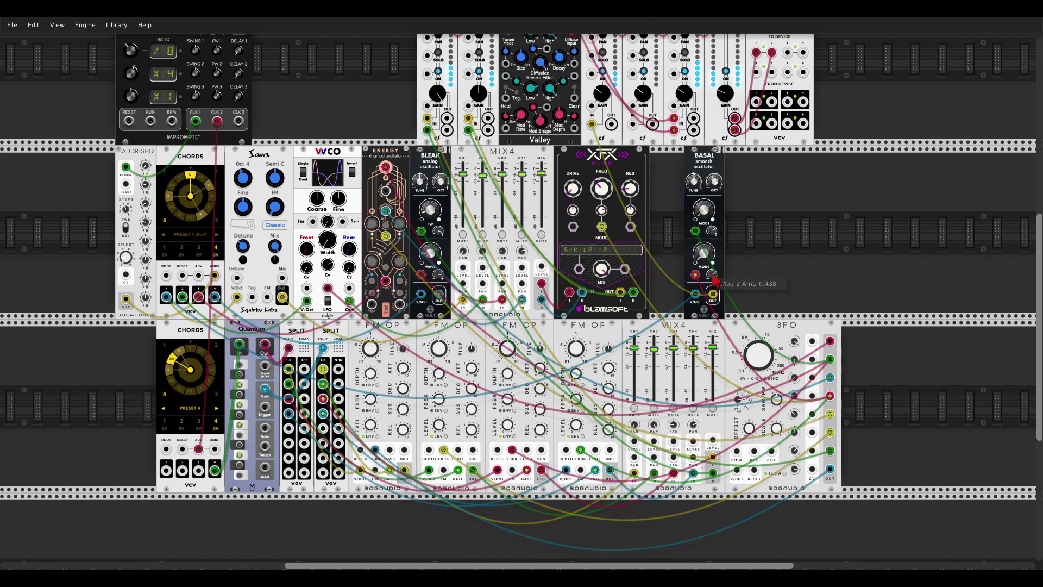
# Step: Find the Constants module in the library and place it in the lower row ahead of the duplicate Chords
pyautogui.moveTo(778, 339); pyautogui.dragTo(738, 334)
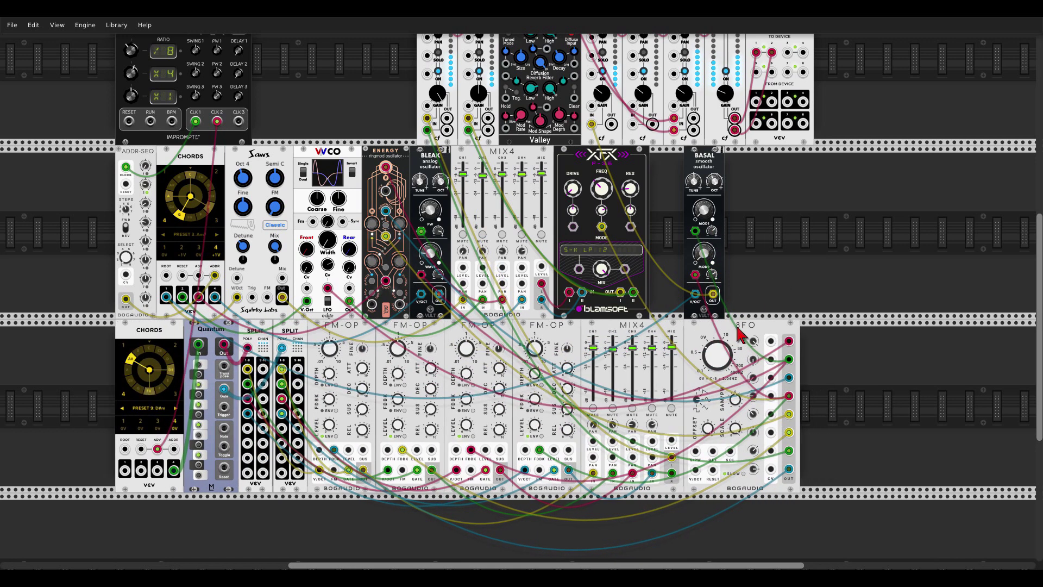
pyautogui.scroll(-2, 746, 230)
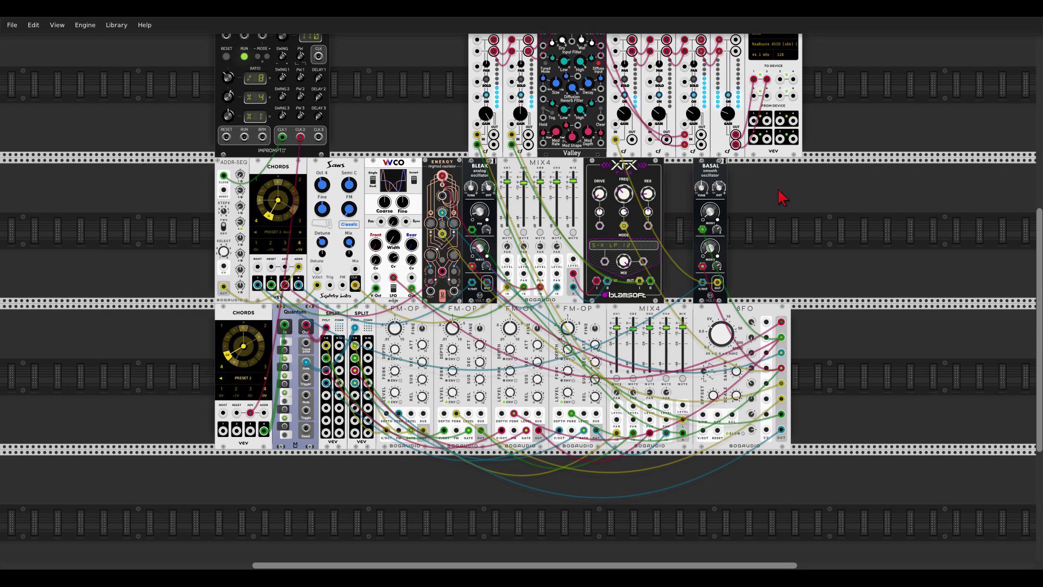
pyautogui.scroll(5, 167, 421)
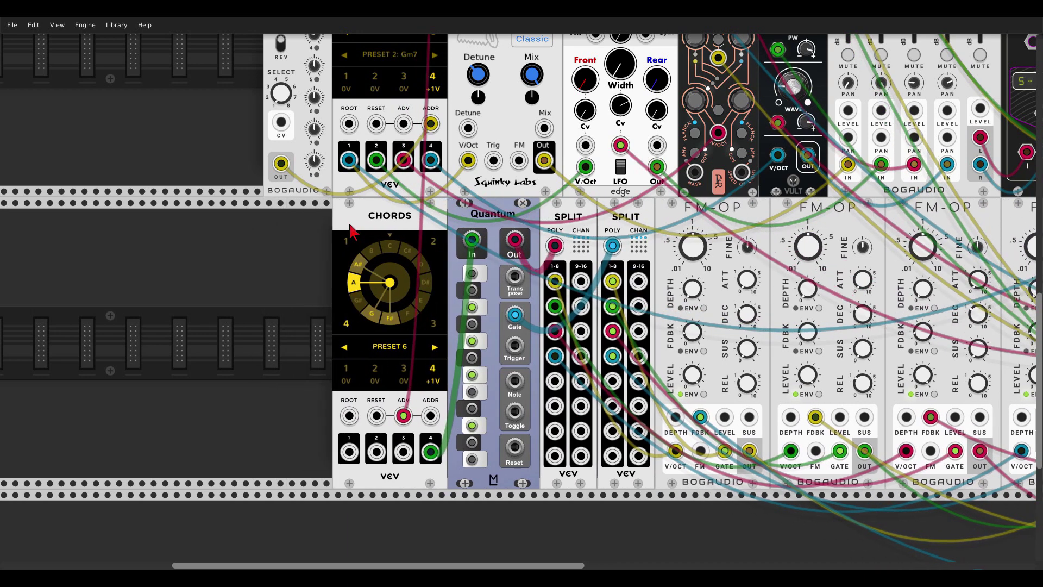
pyautogui.rightClick(279, 251)
pyautogui.write('cons')
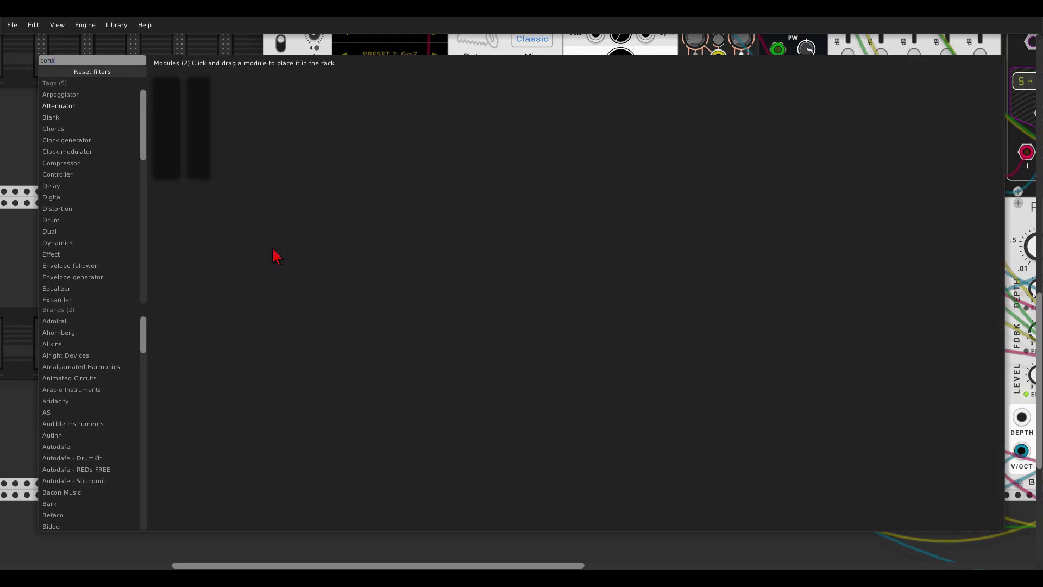
pyautogui.write('ta')
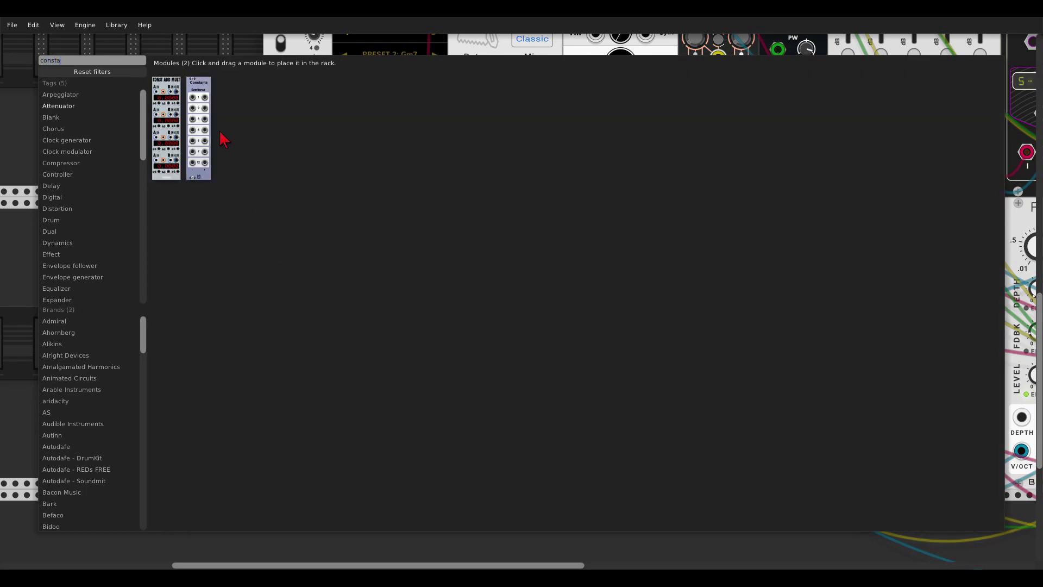
pyautogui.click(198, 98)
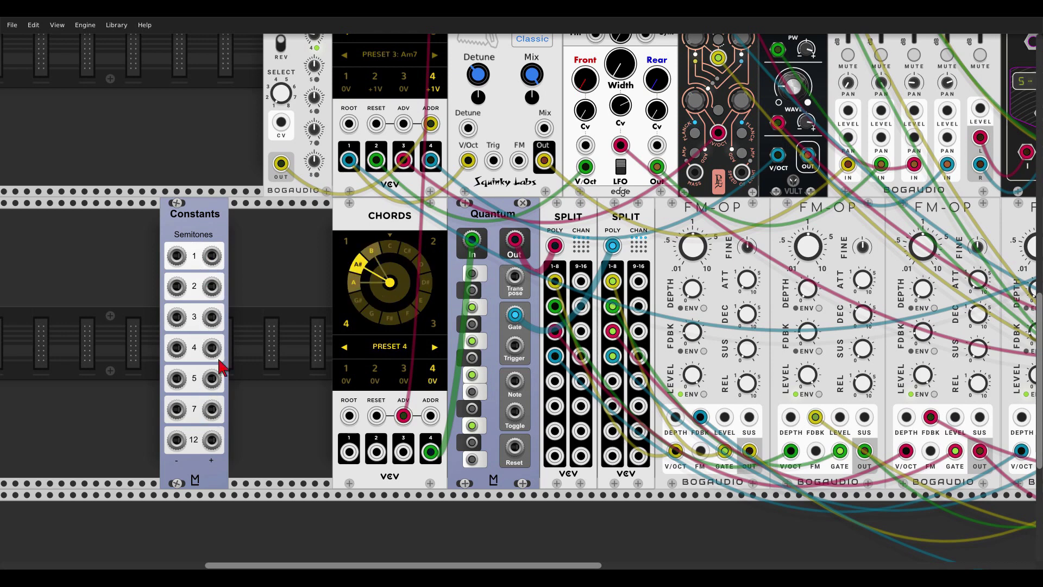
# Step: Add a Sequential Switch 8 to 1 between Constants and the duplicate Chords, and push the modules together against Chords
pyautogui.rightClick(282, 291)
pyautogui.write('sequenrt')
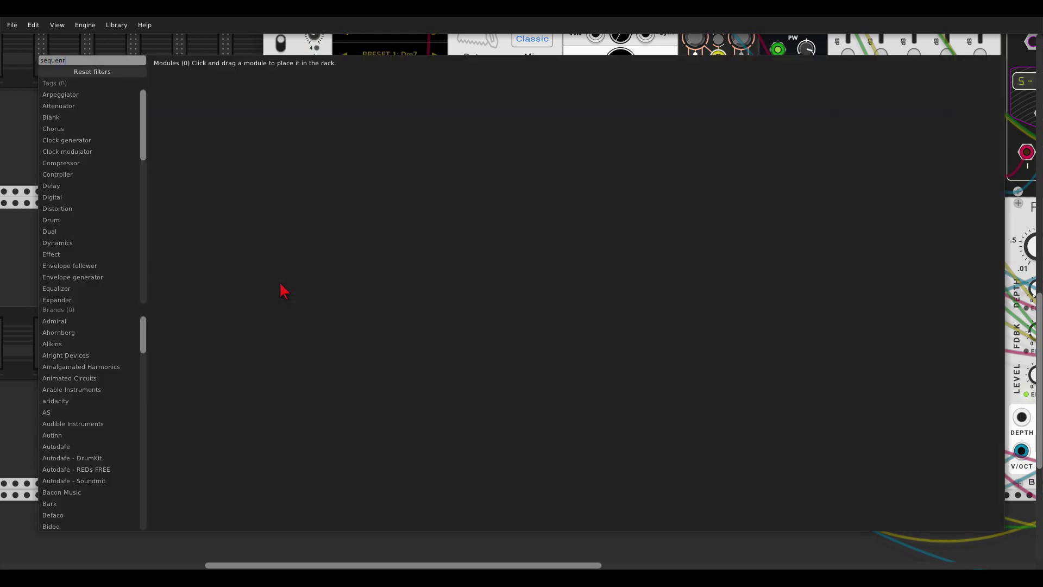
pyautogui.press('BackSpace')
pyautogui.write('t')
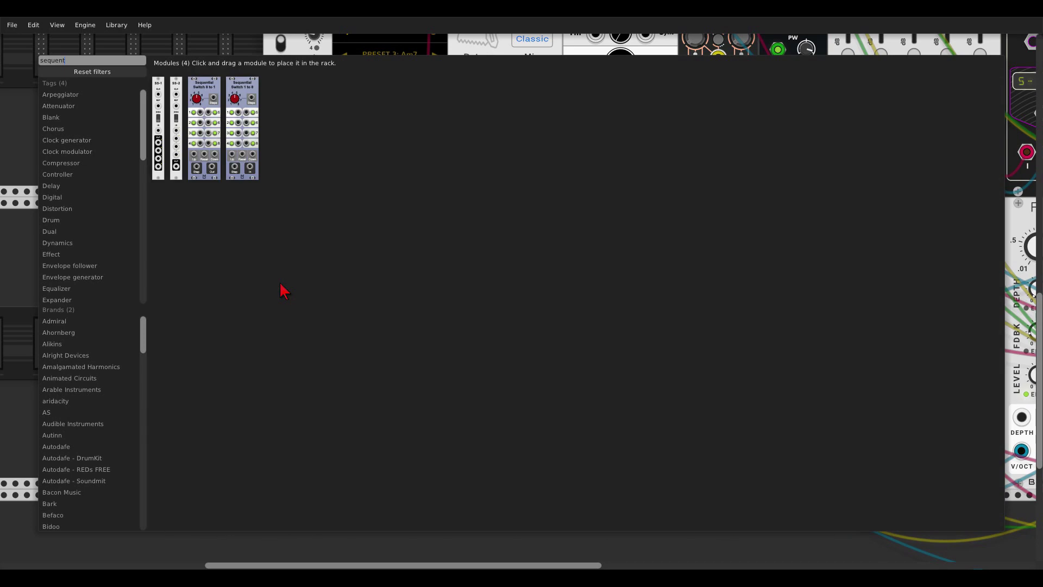
pyautogui.moveTo(201, 99); pyautogui.dragTo(281, 257)
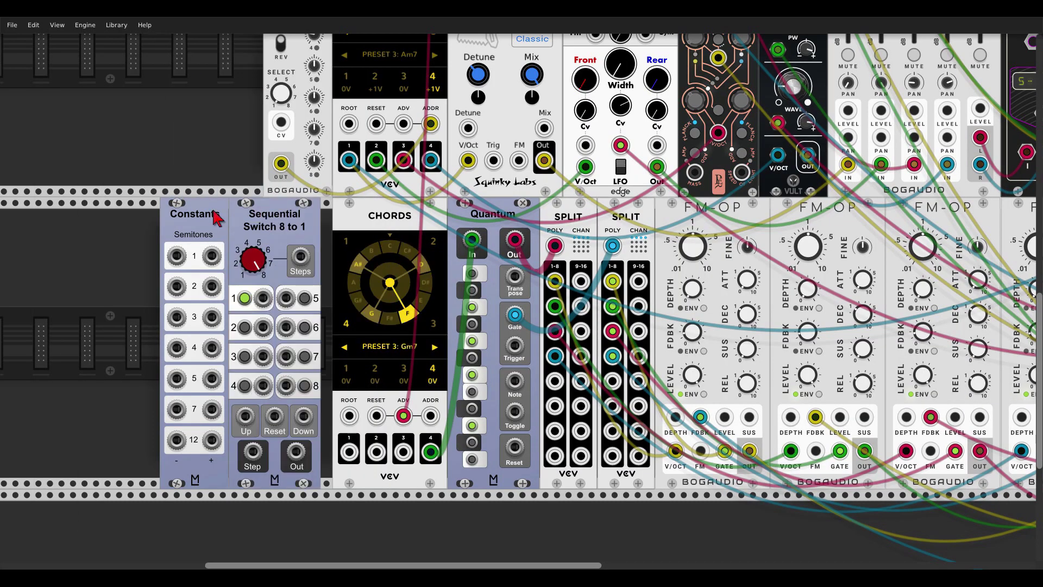
pyautogui.moveTo(215, 212); pyautogui.dragTo(222, 212)
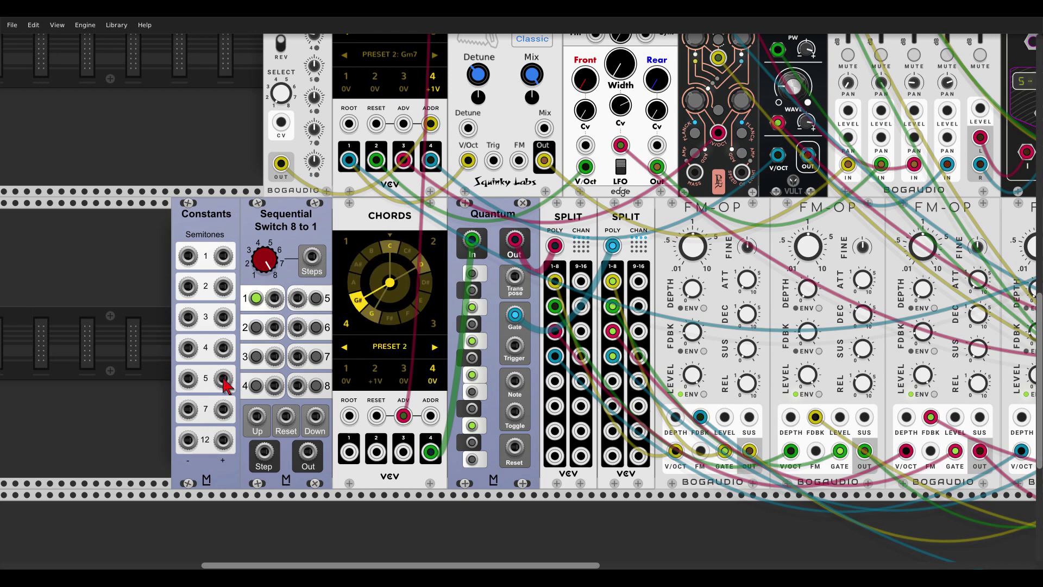
# Step: Patch Constants' +5 semitone output to inputs 5 and 6 of the sequential switch, and its +7 semitone output to inputs 7 and 8
pyautogui.moveTo(222, 378); pyautogui.dragTo(297, 298)
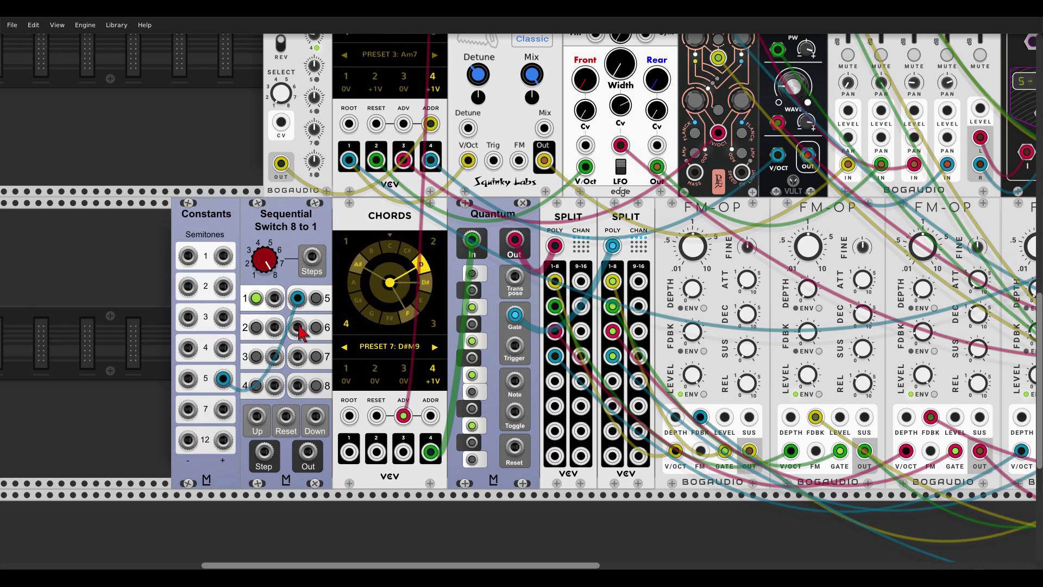
pyautogui.moveTo(223, 379); pyautogui.dragTo(298, 327)
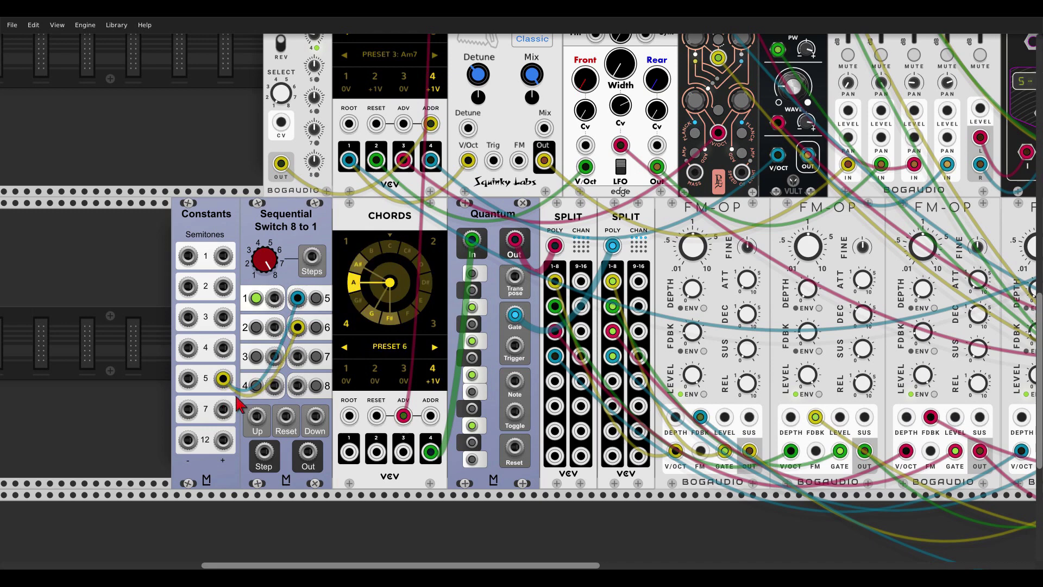
pyautogui.moveTo(223, 409); pyautogui.dragTo(274, 356)
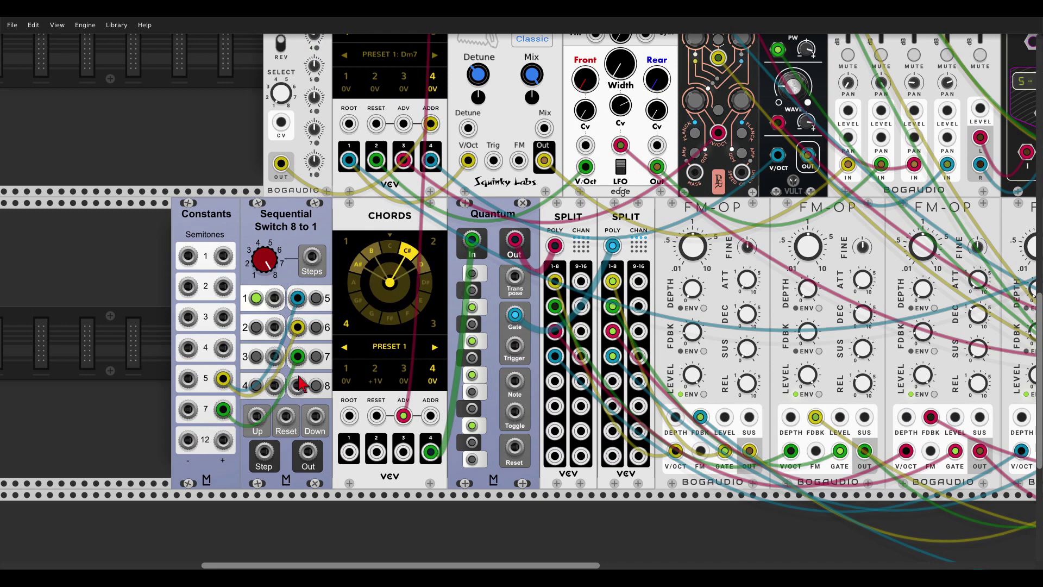
pyautogui.moveTo(223, 409); pyautogui.dragTo(298, 385)
# Step: Patch the clock's RESET to the reset inputs of ADDR-SEQ, both Chords modules and the sequential switch
pyautogui.scroll(-1, 242, 193)
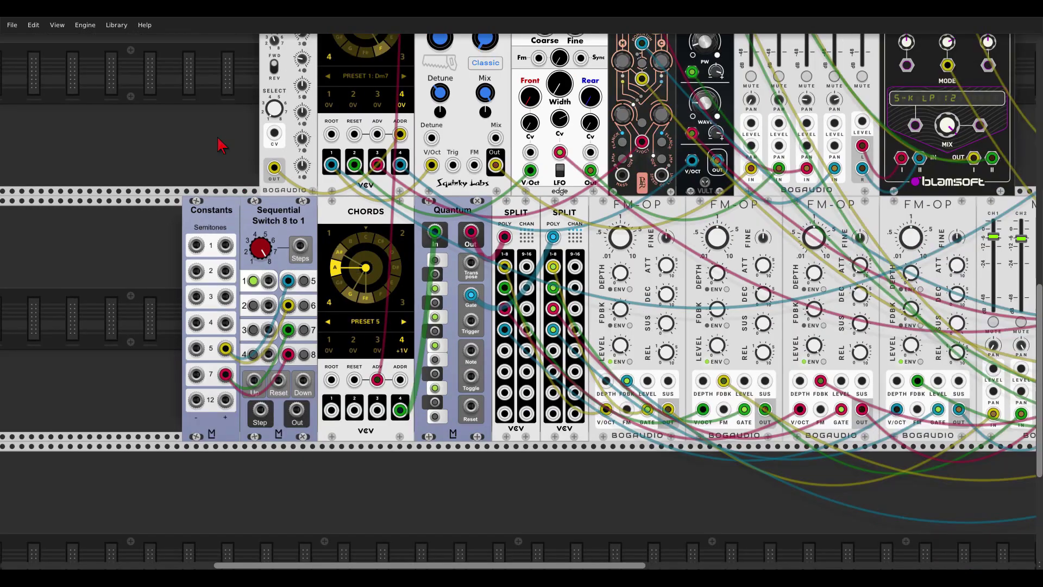
pyautogui.scroll(-3, 220, 146)
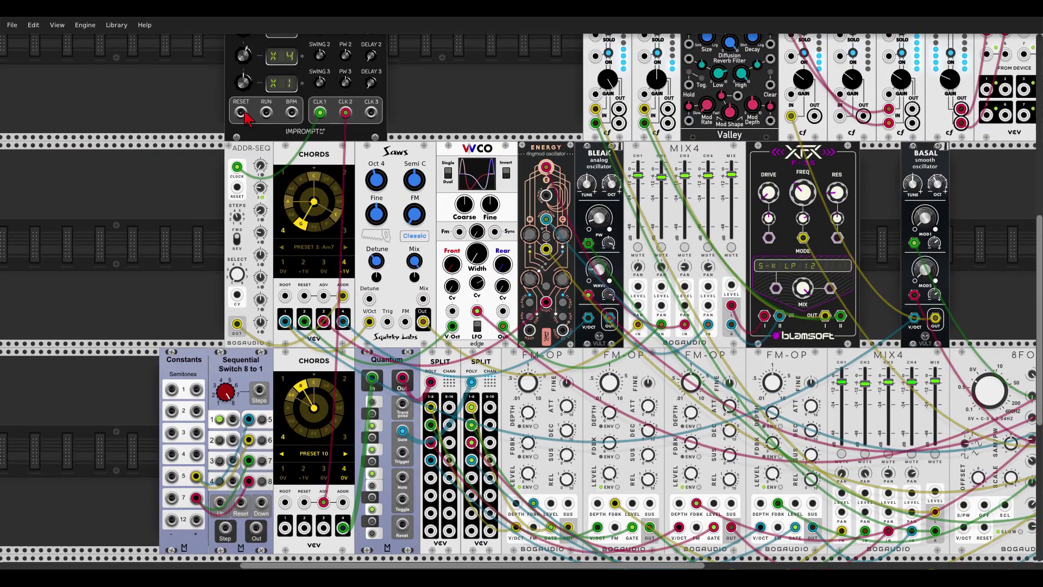
pyautogui.moveTo(240, 112); pyautogui.dragTo(237, 187)
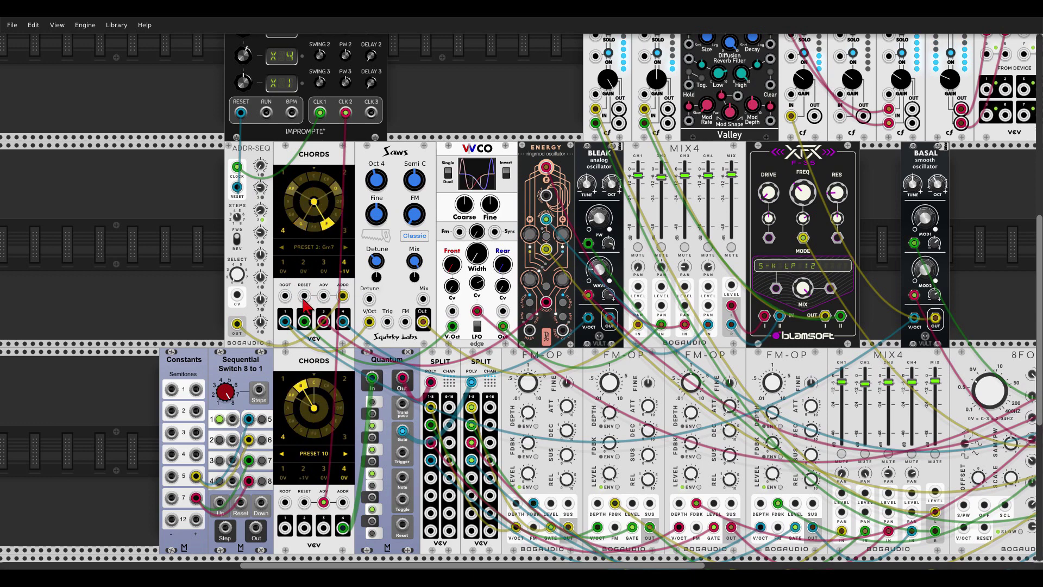
pyautogui.moveTo(302, 296); pyautogui.dragTo(240, 112)
pyautogui.moveTo(304, 502); pyautogui.dragTo(240, 113)
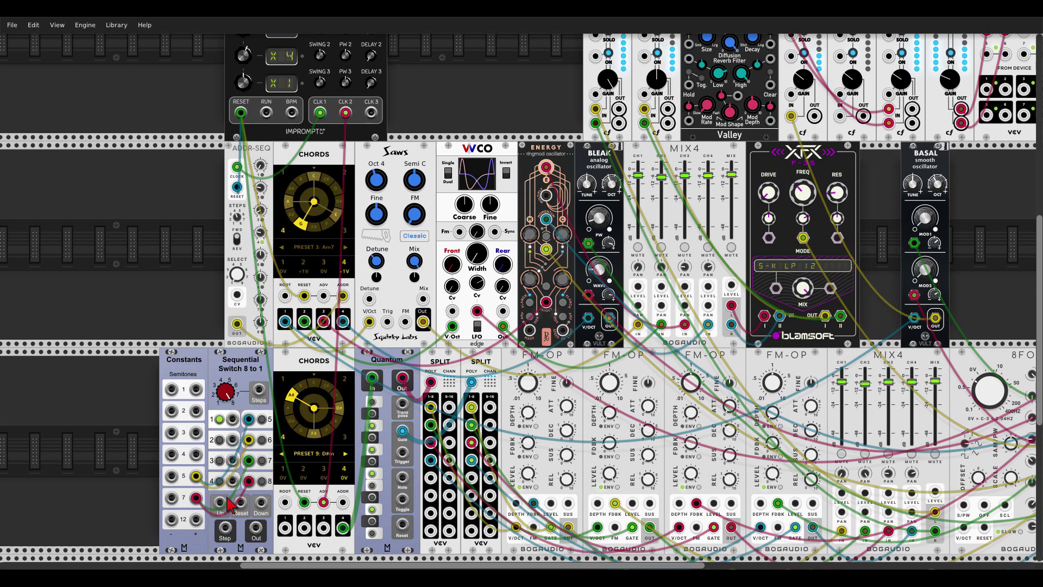
pyautogui.moveTo(239, 504); pyautogui.dragTo(240, 113)
pyautogui.scroll(-3, 174, 226)
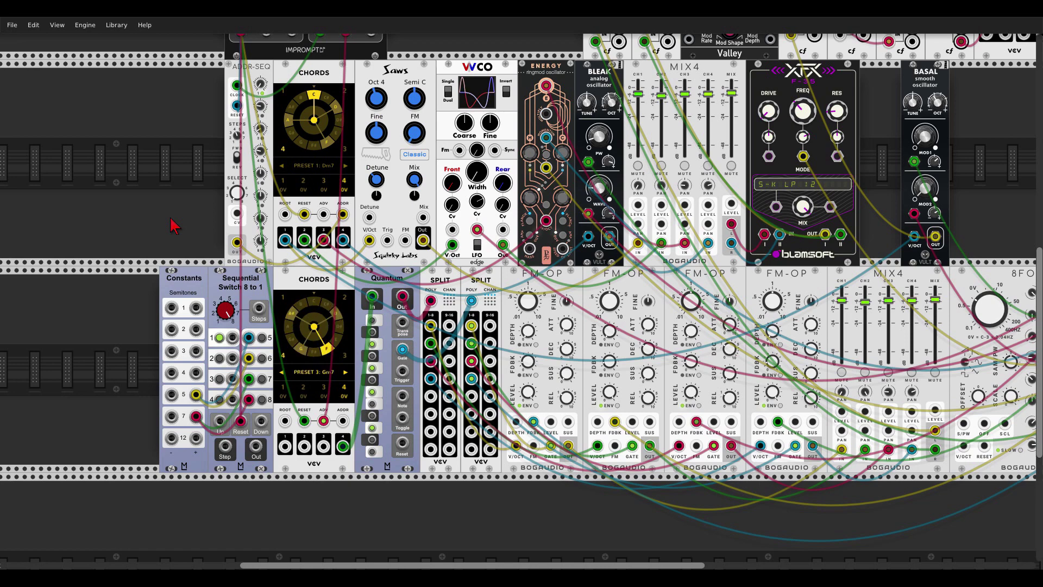
pyautogui.scroll(2, 163, 347)
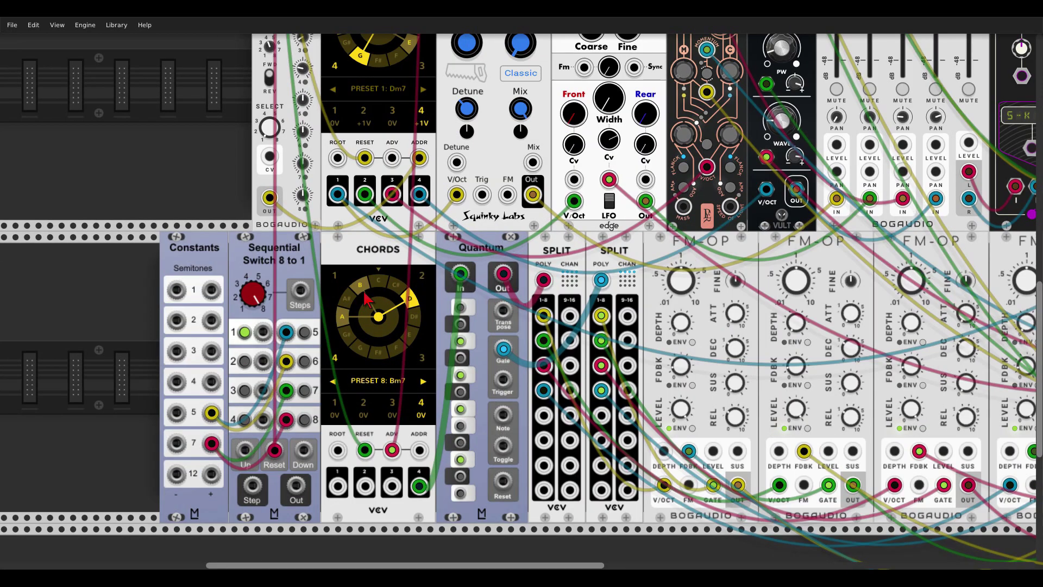
# Step: Patch the sequential switch's output to the duplicate Chords' ROOT input, and the clock's CLK 1 to the switch's Up input
pyautogui.scroll(-1, 277, 429)
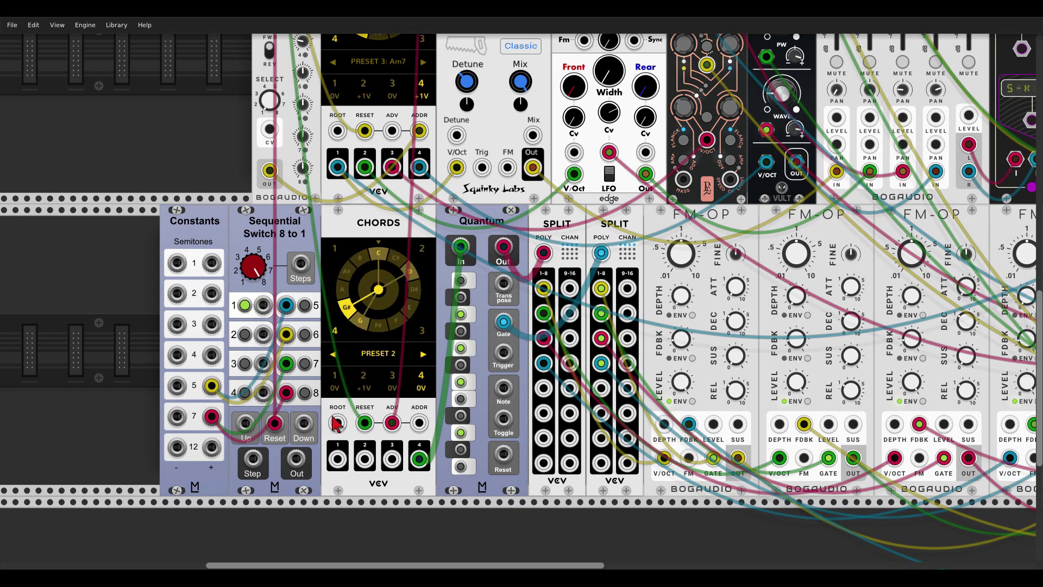
pyautogui.moveTo(296, 459); pyautogui.dragTo(337, 424)
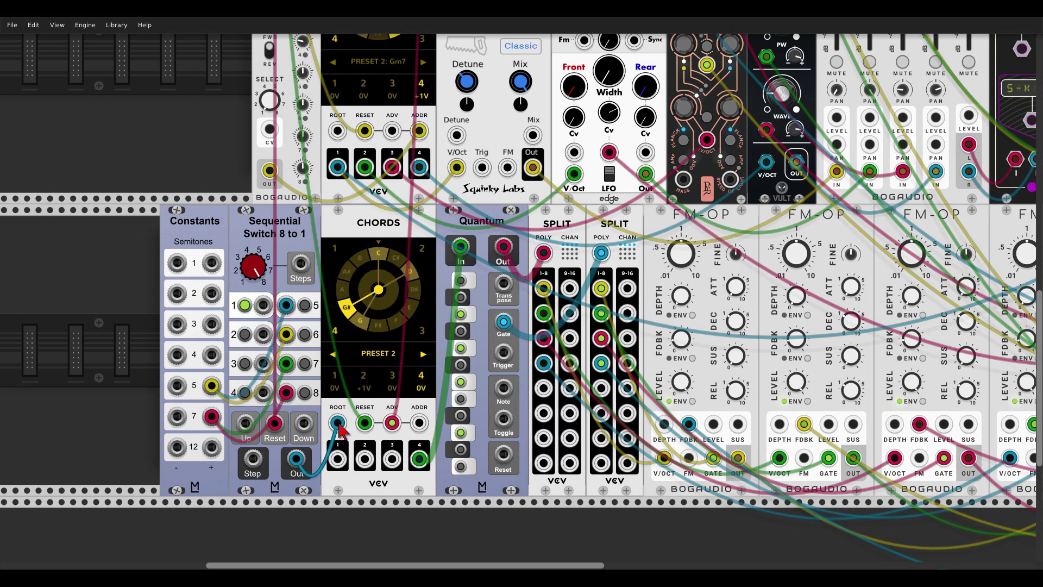
pyautogui.scroll(-3, 187, 224)
pyautogui.scroll(4, 163, 228)
pyautogui.hscroll(2, 163, 228)
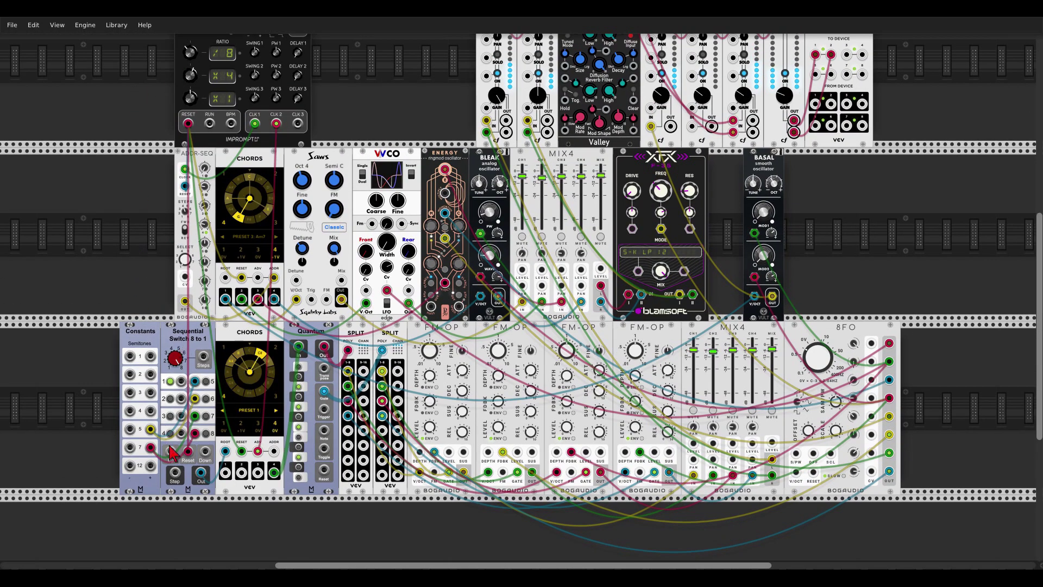
pyautogui.moveTo(170, 451); pyautogui.dragTo(255, 124)
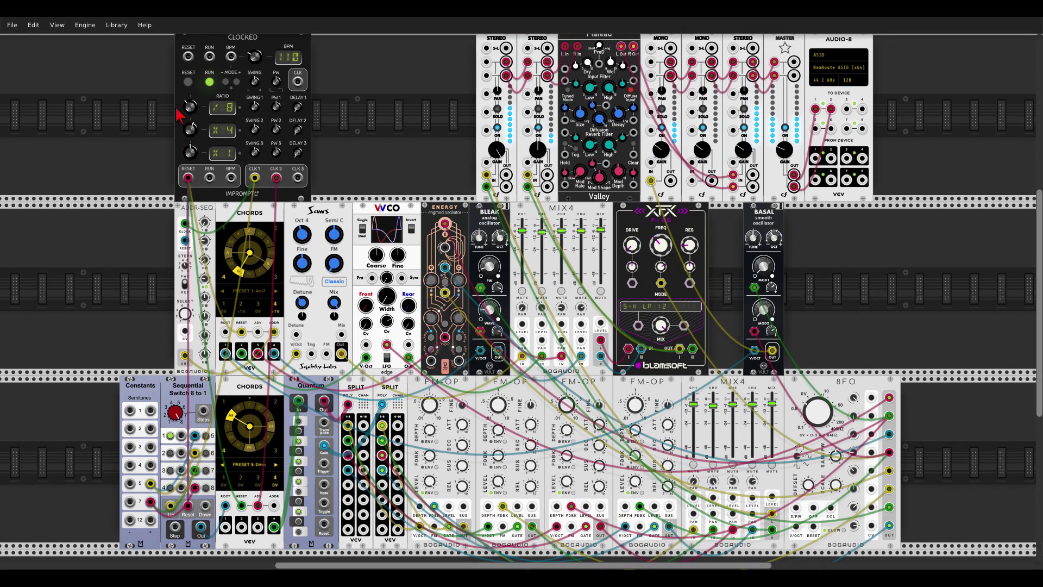
# Step: Reset the clock to restart both chord sequences from the beginning
pyautogui.scroll(2, 188, 89)
pyautogui.click(187, 87)
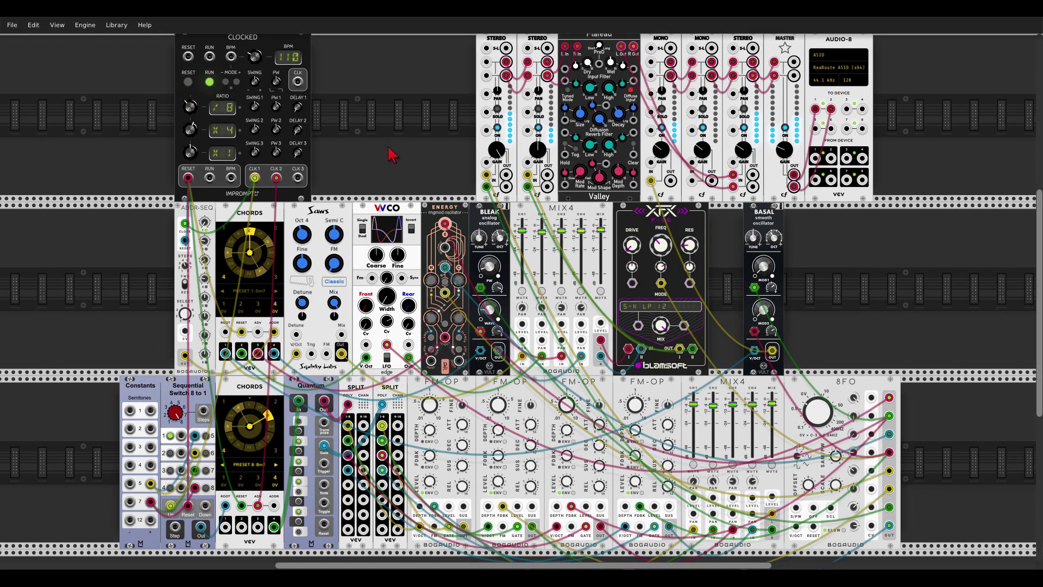
pyautogui.scroll(-2, 391, 155)
pyautogui.scroll(5, 140, 426)
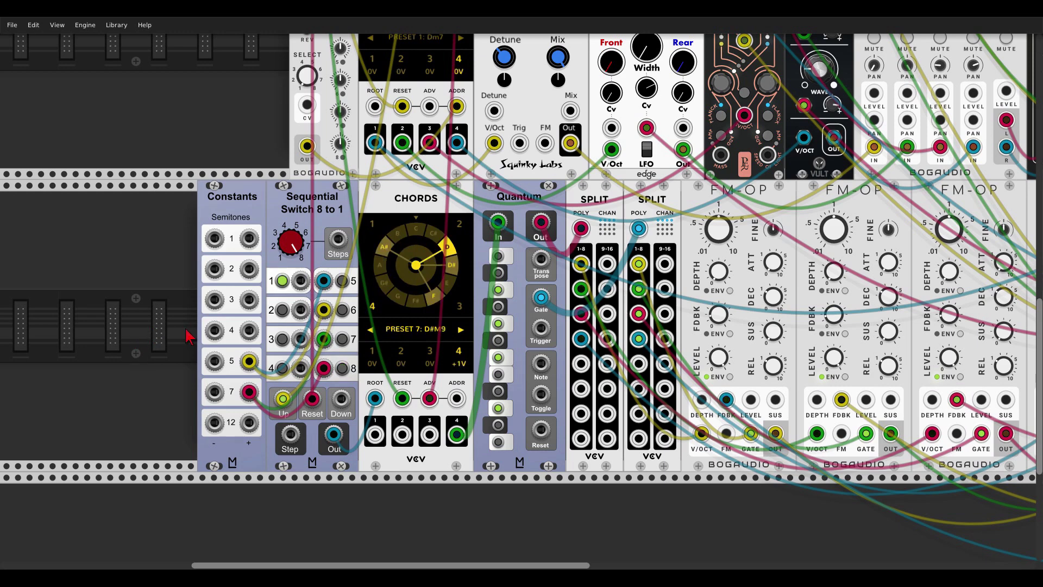
# Step: Find Vult's Trummor 2 in the module library and place it in the middle row beyond BASAL
pyautogui.scroll(-5, 188, 337)
pyautogui.scroll(2, 771, 239)
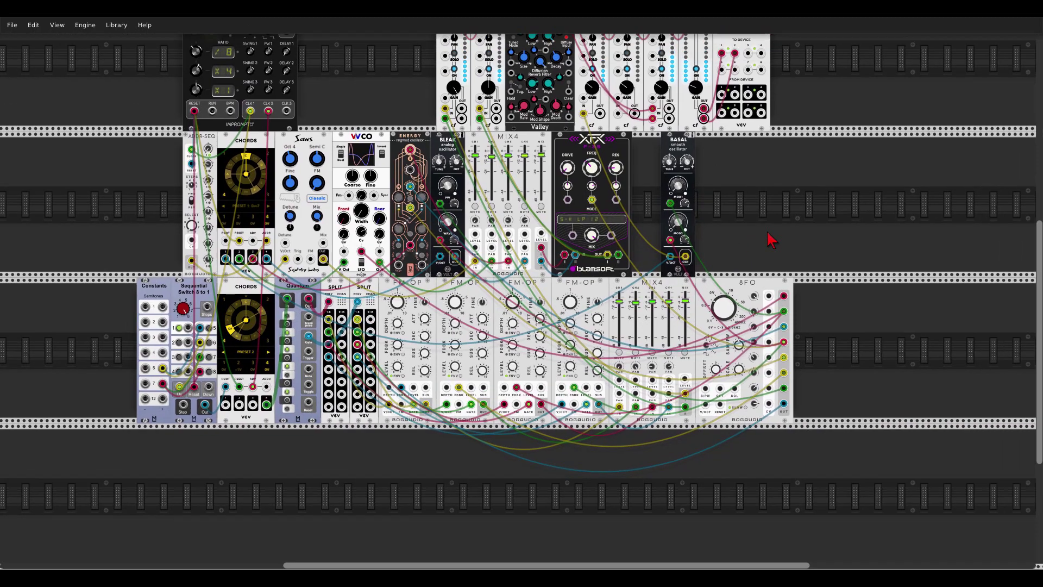
pyautogui.scroll(2, 771, 239)
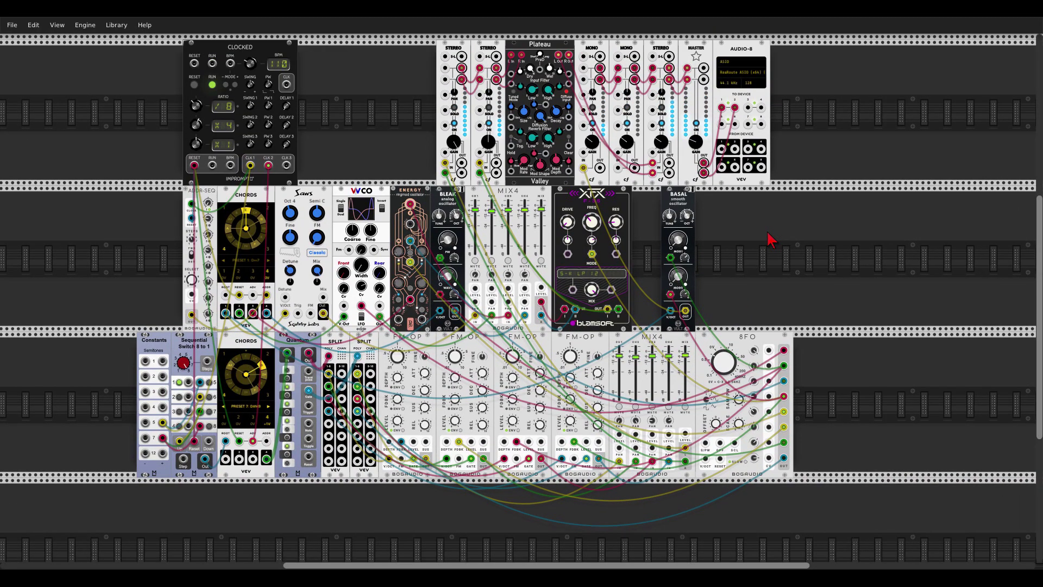
pyautogui.rightClick(771, 239)
pyautogui.write('trumm')
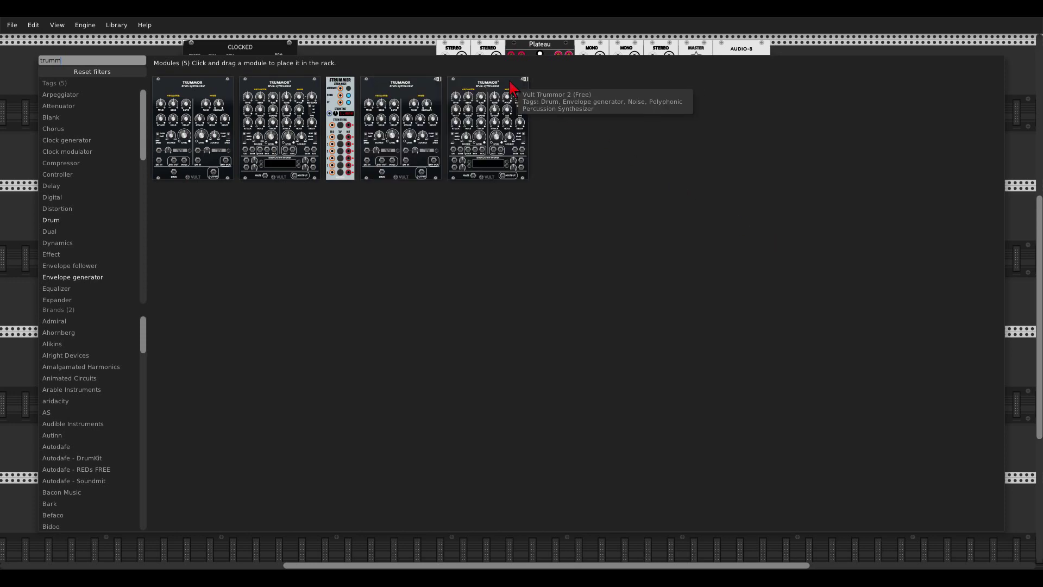
pyautogui.moveTo(510, 86); pyautogui.dragTo(790, 261)
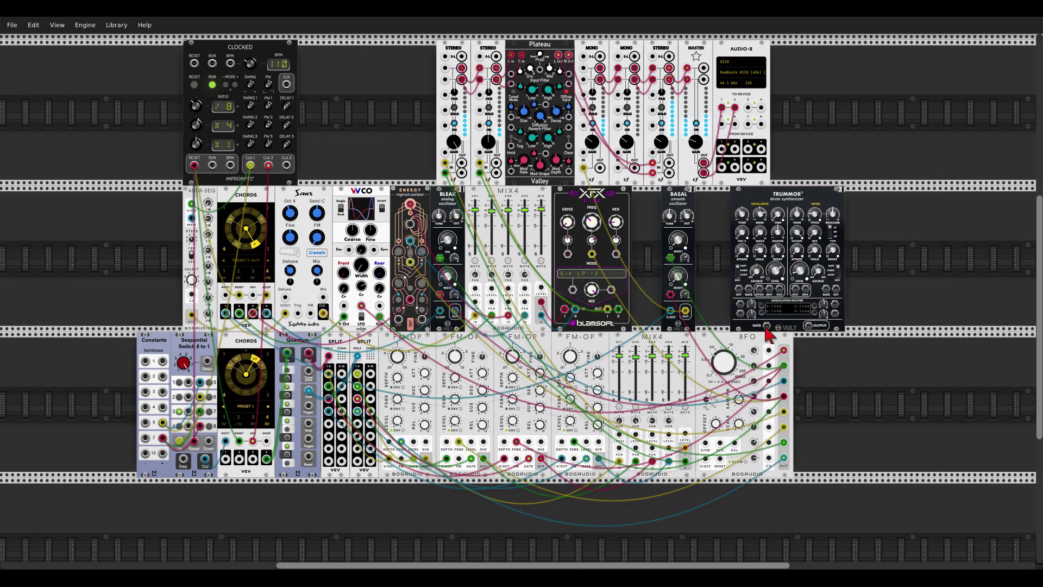
# Step: Patch the clock's master CLK output to the drum synthesizer's GATE, and its OUTPUT to the second MONO mixer channel
pyautogui.moveTo(767, 325); pyautogui.dragTo(286, 83)
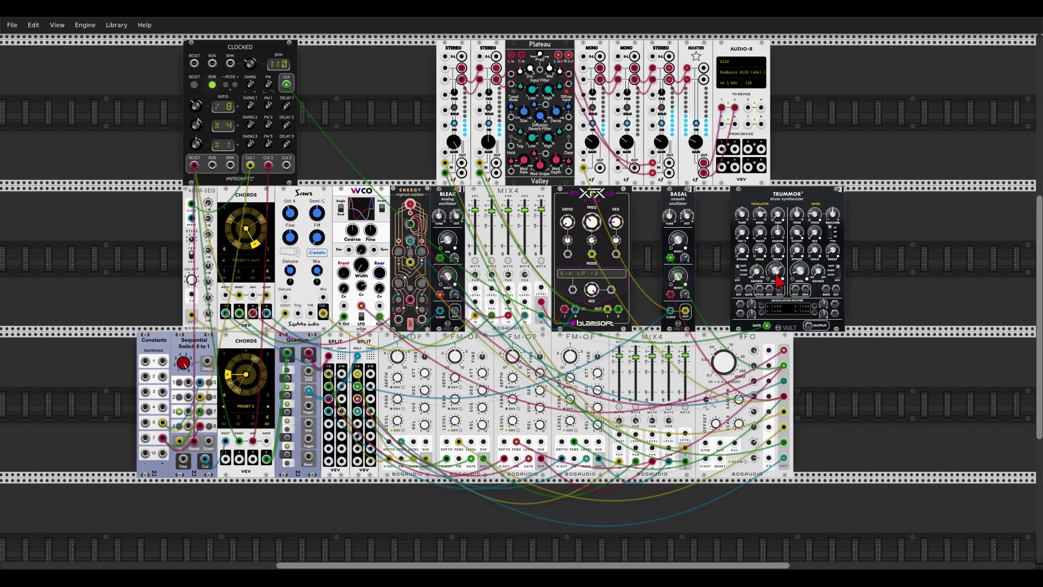
pyautogui.moveTo(808, 325); pyautogui.dragTo(640, 187)
pyautogui.scroll(3, 872, 244)
pyautogui.scroll(-3, 773, 210)
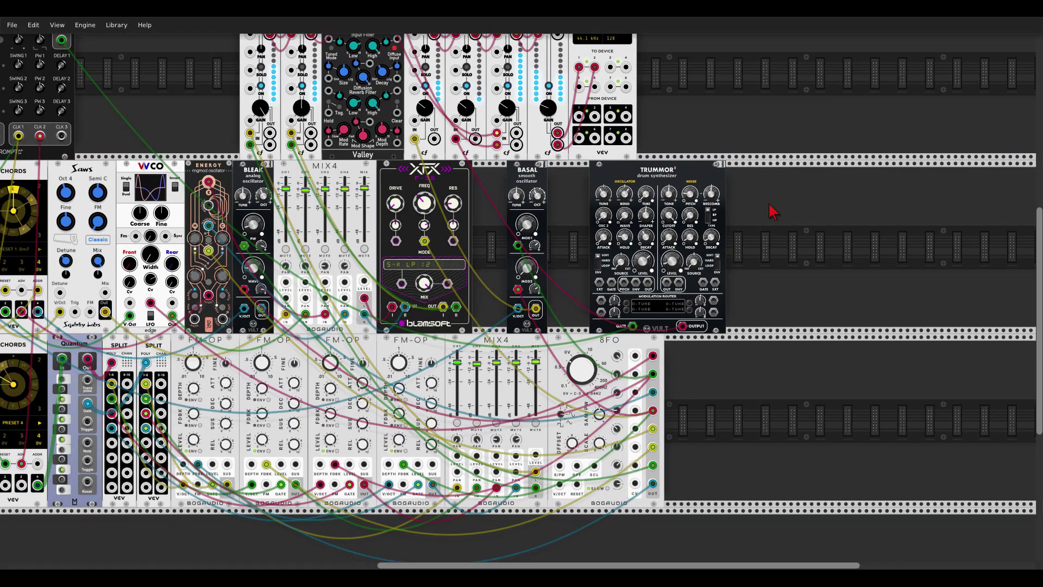
pyautogui.hscroll(-1, 891, 199)
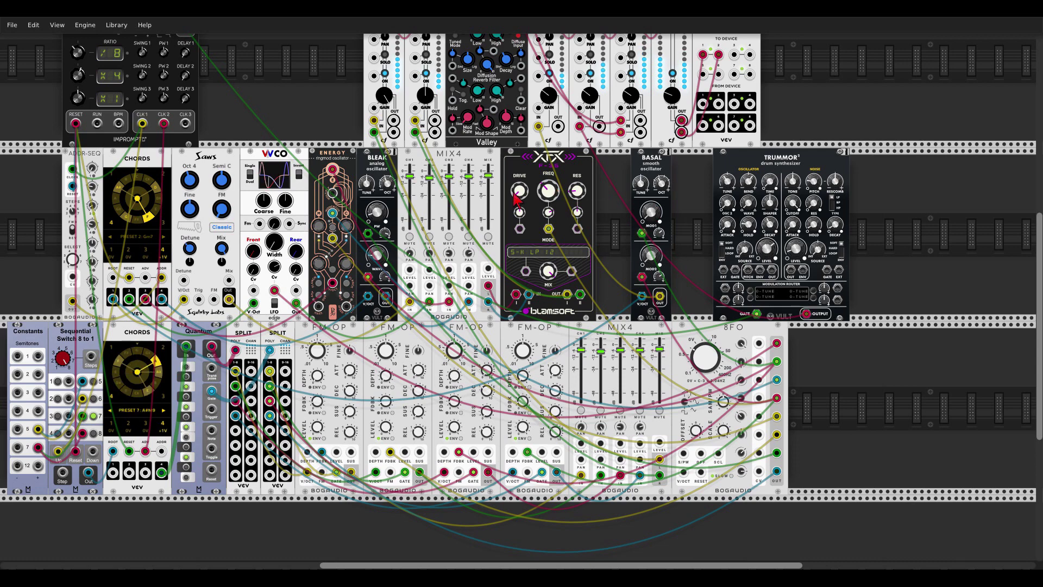
# Step: Find a VCA in the module library, place it beside the XFX filter, and duplicate it
pyautogui.scroll(2, 623, 237)
pyautogui.scroll(2, 623, 237)
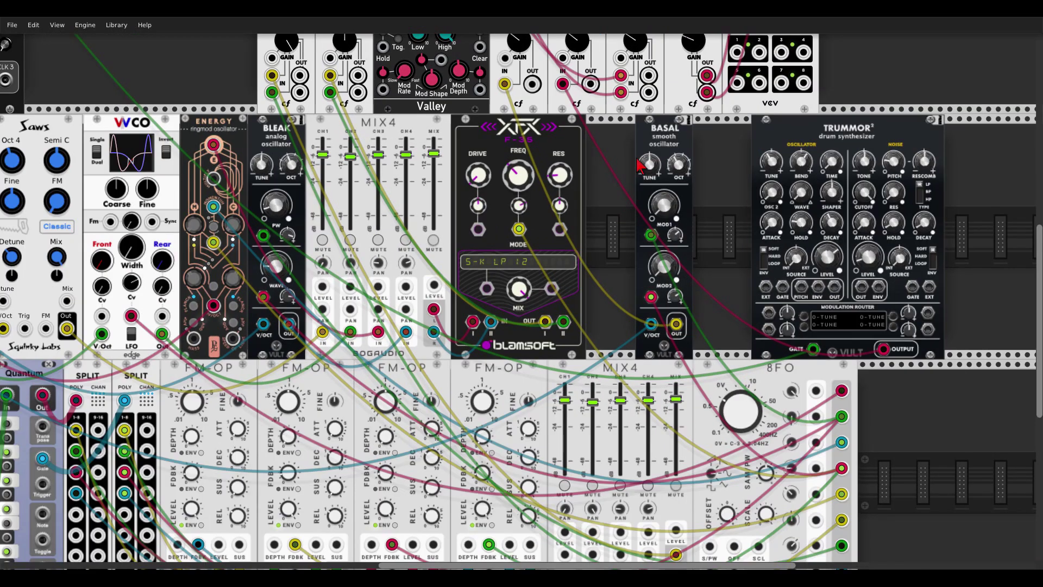
pyautogui.scroll(-1, 629, 163)
pyautogui.rightClick(629, 163)
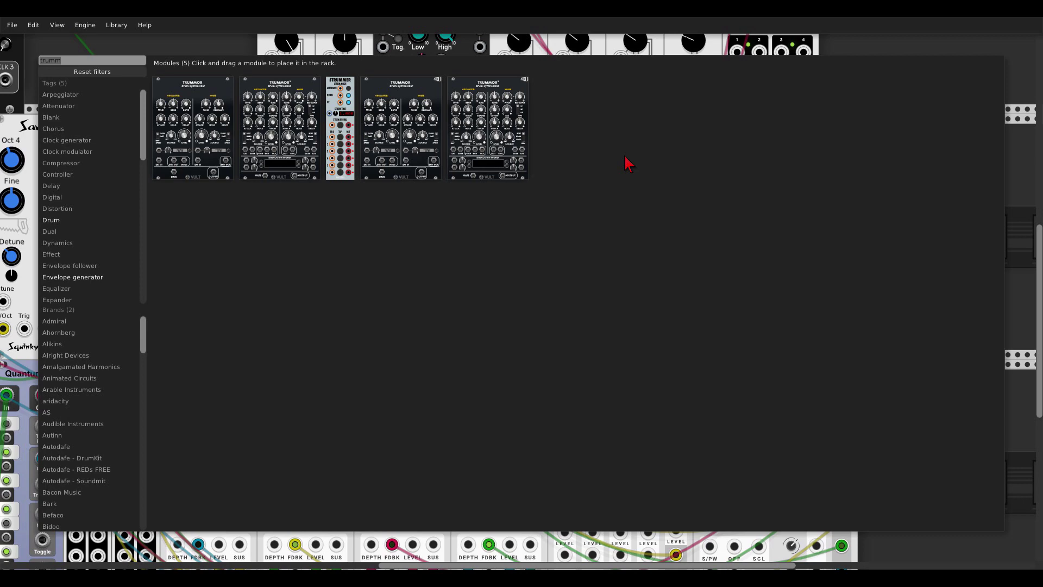
pyautogui.write('vca')
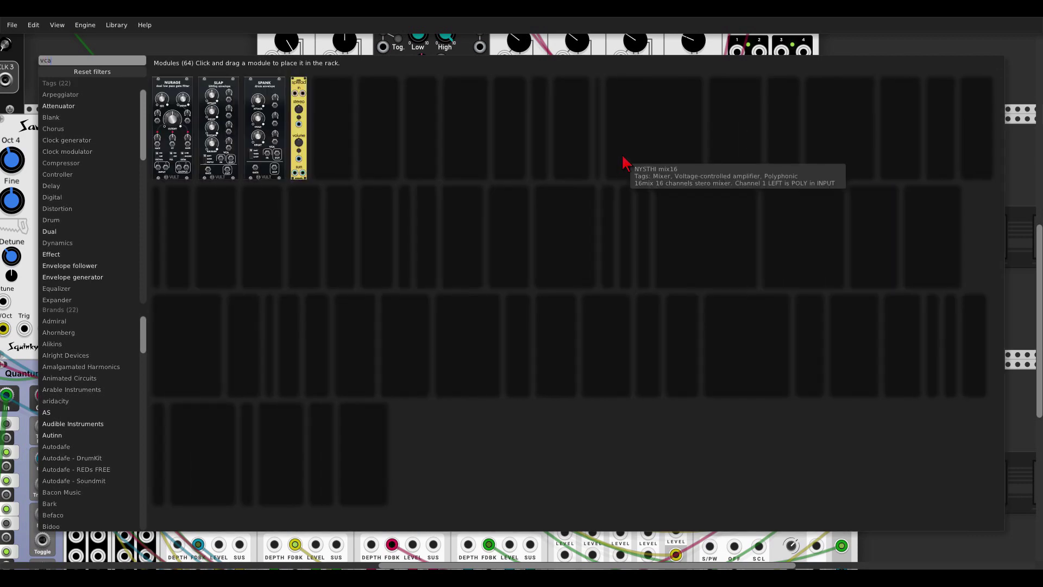
pyautogui.click(494, 209)
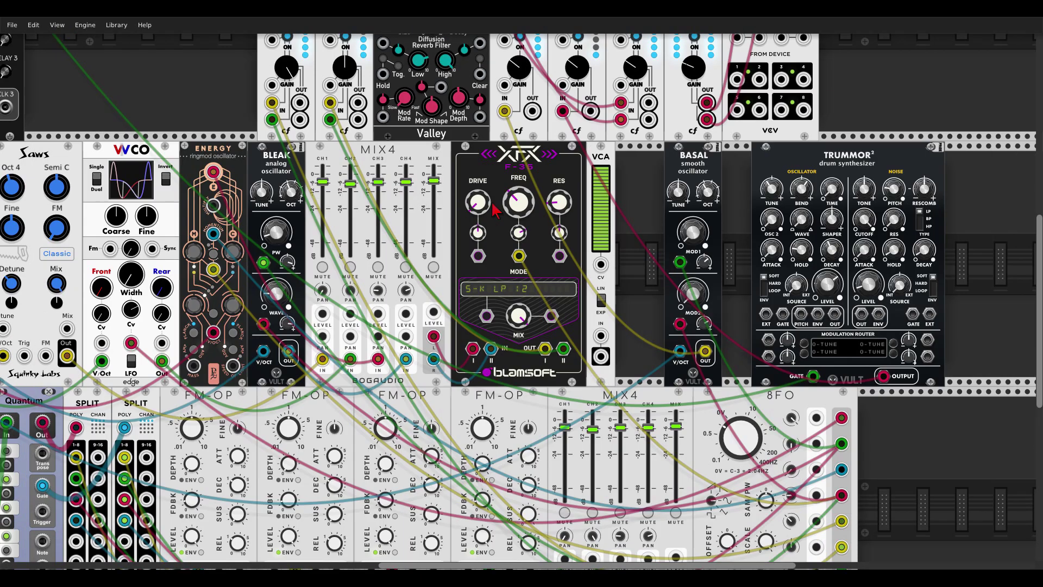
pyautogui.hotkey('ctrl', 'd')
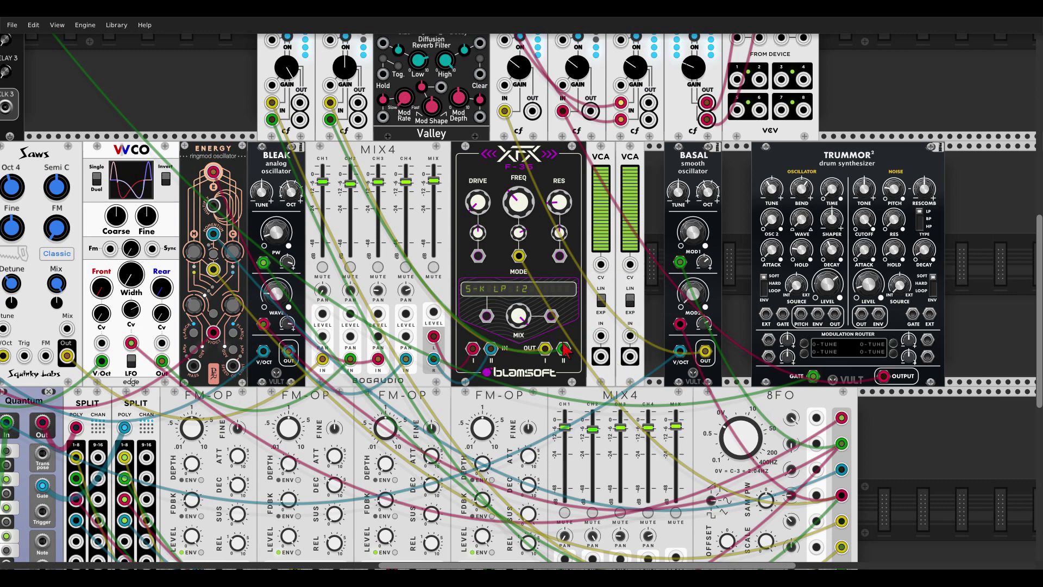
# Step: Route the XFX filter's two outputs through the two VCAs to the mixer, and move BASAL up against the VCAs
pyautogui.moveTo(564, 348); pyautogui.dragTo(630, 356)
pyautogui.moveTo(545, 348); pyautogui.dragTo(630, 336)
pyautogui.moveTo(664, 162); pyautogui.dragTo(644, 161)
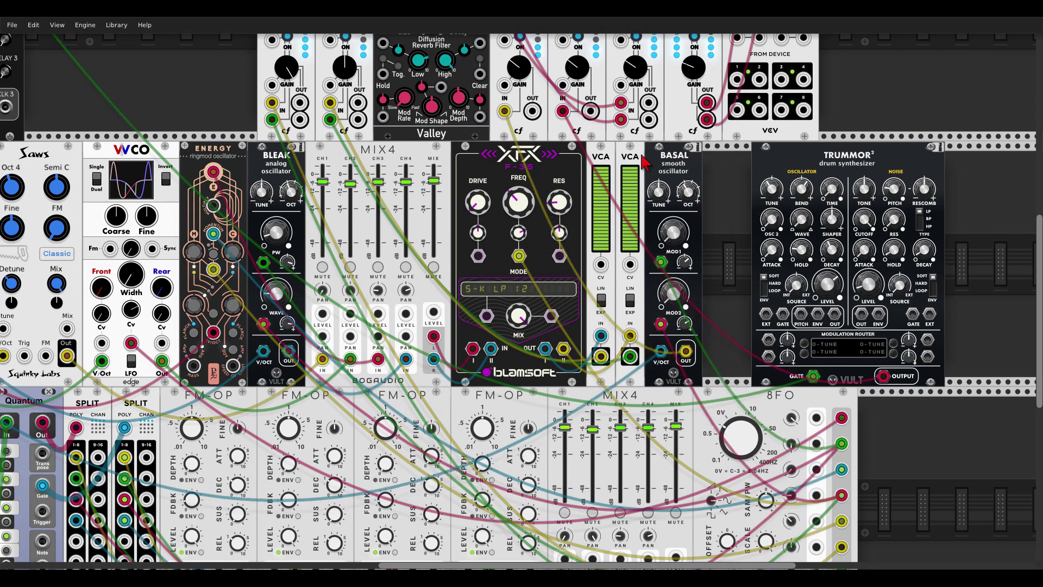
# Step: Place another copy of the VCA after BASAL and route BASAL's output through it to the mixer
pyautogui.hotkey('ctrl', 'd')
pyautogui.moveTo(686, 355); pyautogui.dragTo(717, 357)
pyautogui.moveTo(686, 353); pyautogui.dragTo(717, 336)
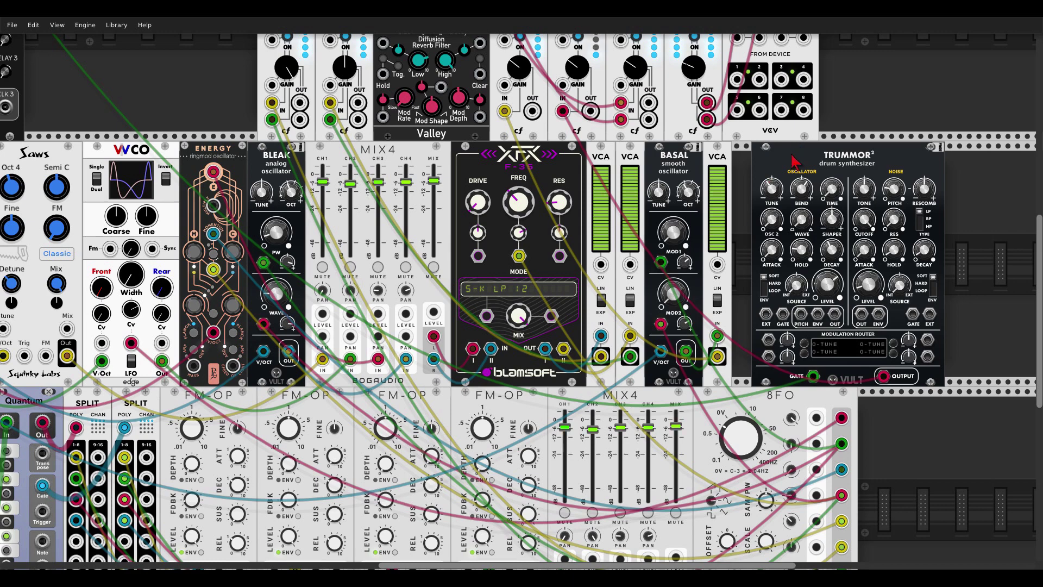
# Step: Shift the drum synthesizer away from the last VCA and add a VCV Scope beside it, with its oscillator ENV output patched to X IN
pyautogui.moveTo(794, 161); pyautogui.dragTo(838, 98)
pyautogui.hscroll(5, 838, 98)
pyautogui.rightClick(729, 191)
pyautogui.write('vca')
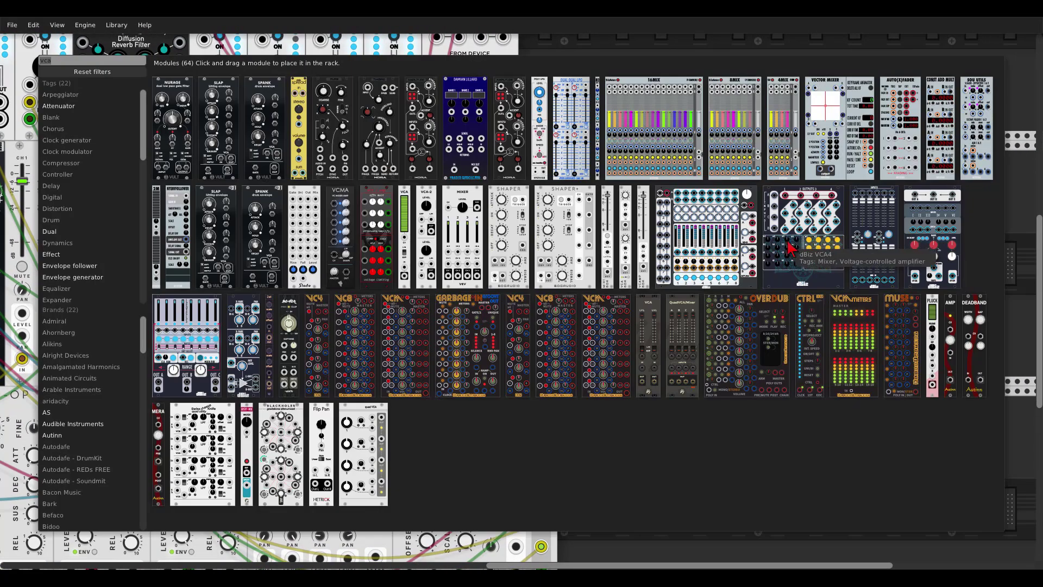
pyautogui.press('BackSpace')
pyautogui.press('BackSpace')
pyautogui.press('BackSpace')
pyautogui.write('scope')
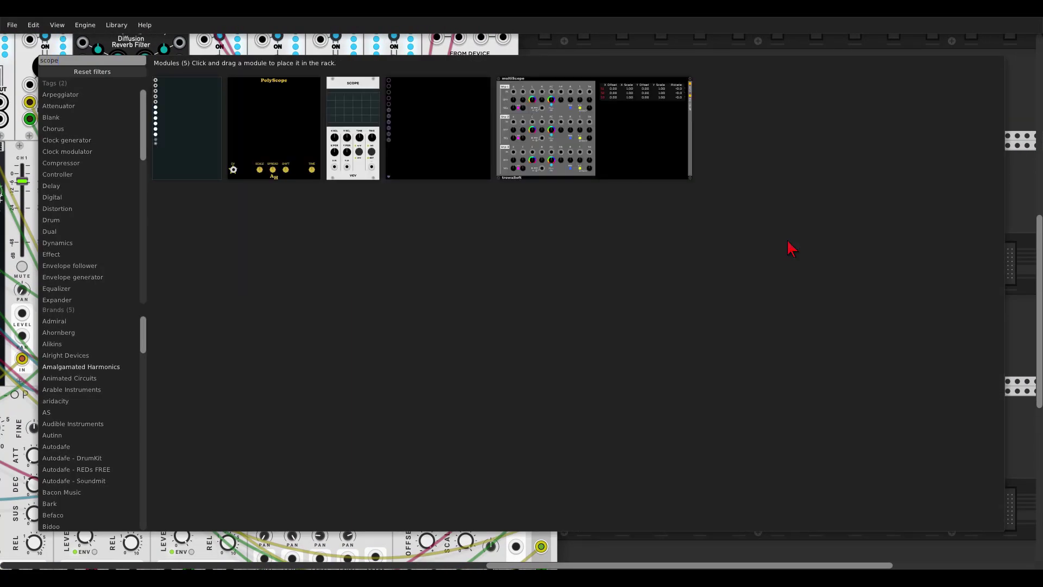
pyautogui.click(352, 128)
pyautogui.moveTo(731, 355); pyautogui.dragTo(584, 314)
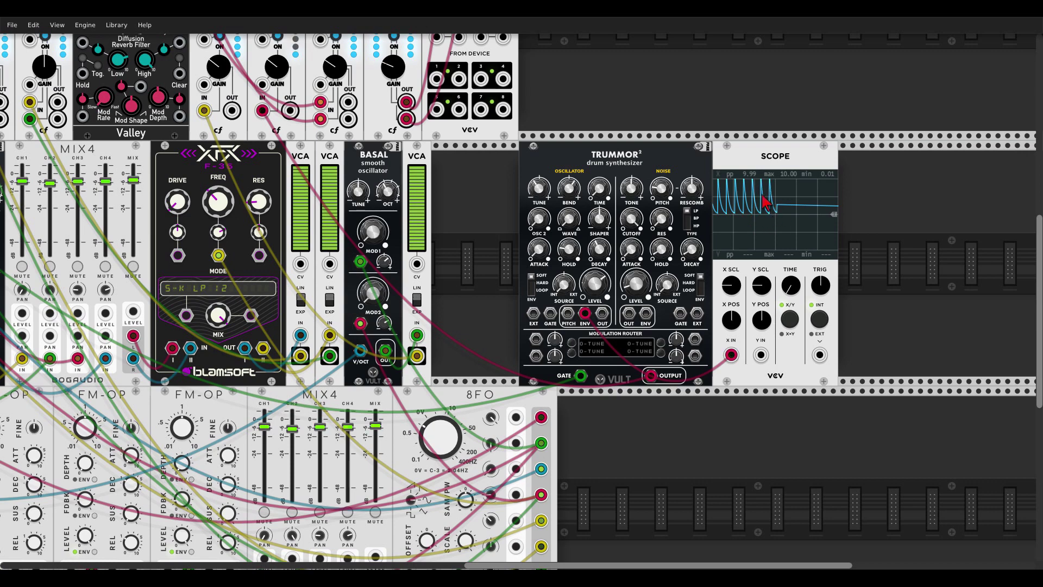
# Step: Add a Befaco Dual Atenuverter ahead of the drum synthesizer and patch the oscillator ENV through its first channel to the Scope's Y IN
pyautogui.rightClick(500, 231)
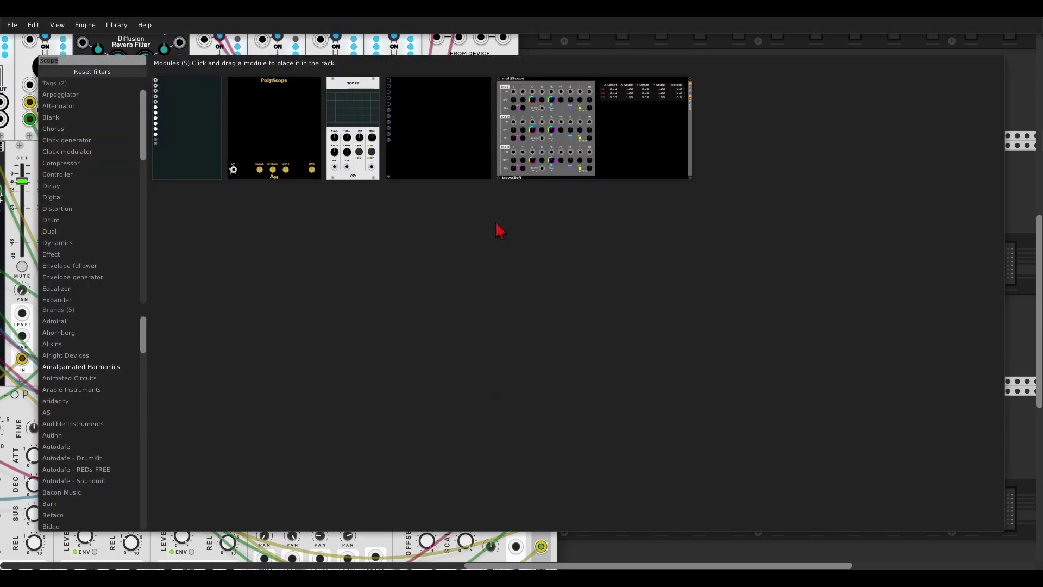
pyautogui.write('dual')
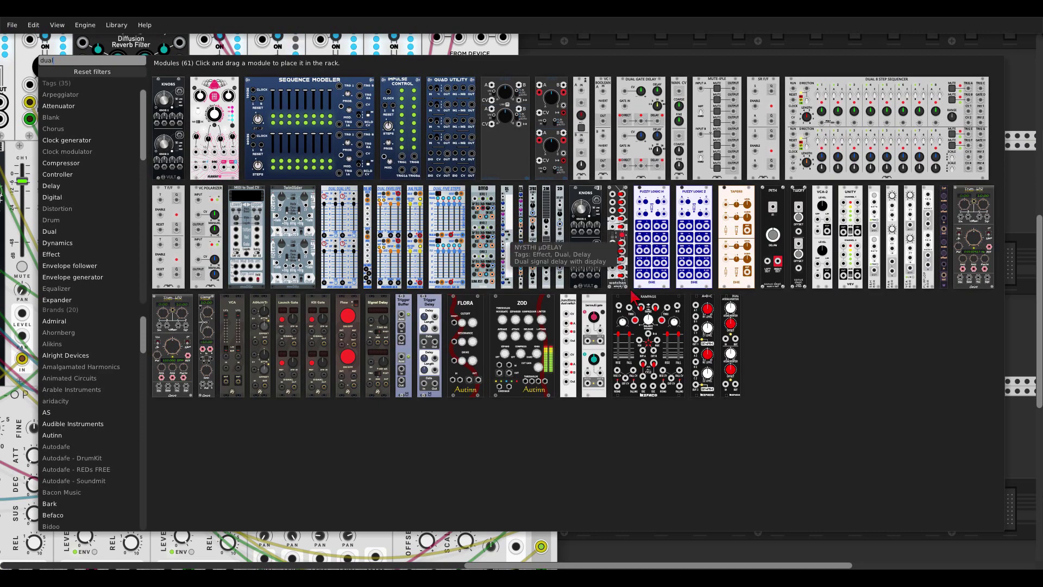
pyautogui.click(728, 307)
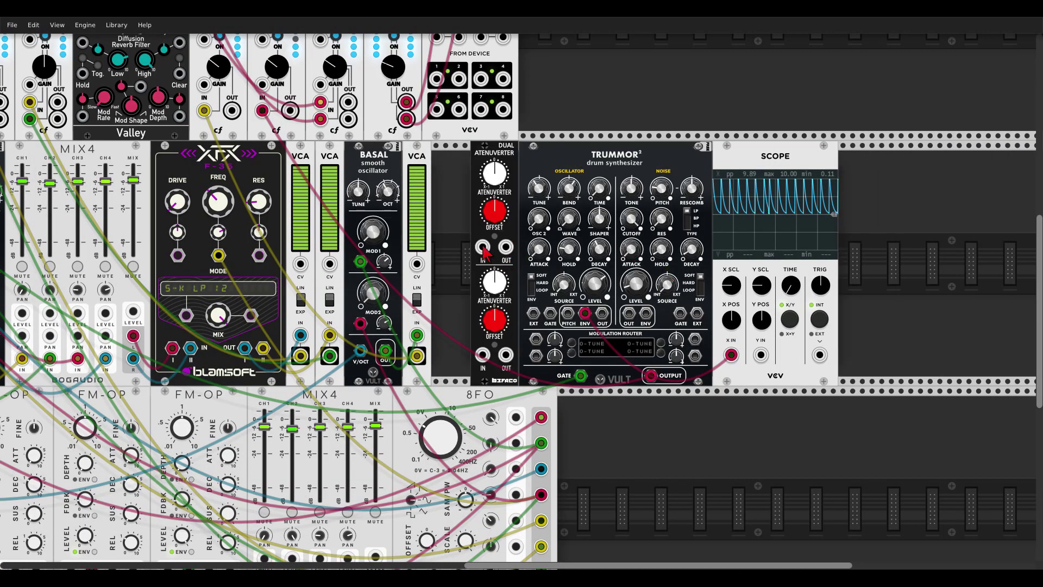
pyautogui.moveTo(482, 246); pyautogui.dragTo(584, 313)
pyautogui.moveTo(505, 247); pyautogui.dragTo(761, 354)
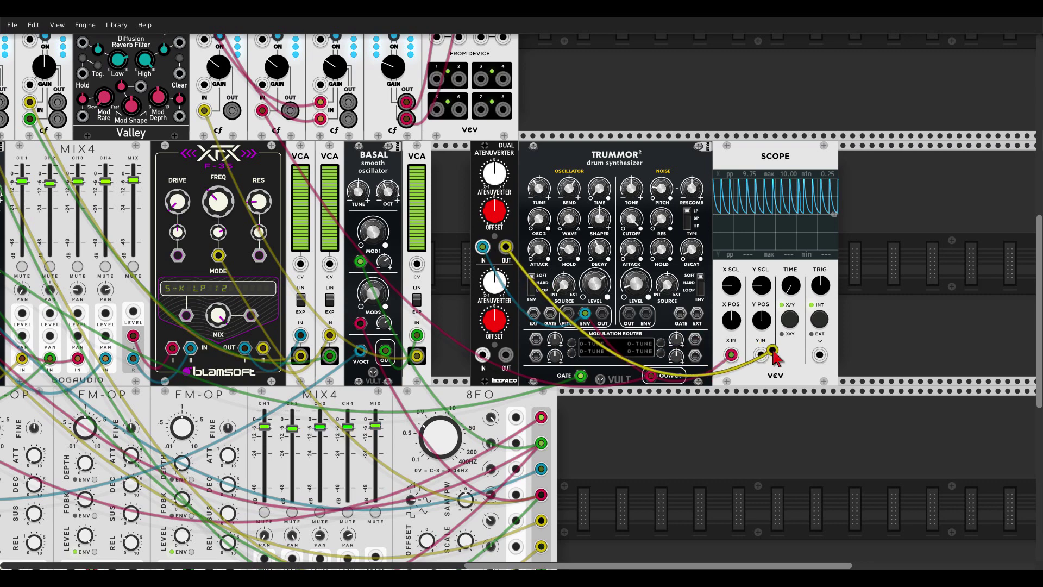
# Step: Fully invert the envelope with the Dual Atenuverter's first channel and raise its offset to bring the signal above zero
pyautogui.moveTo(495, 185); pyautogui.dragTo(496, 174)
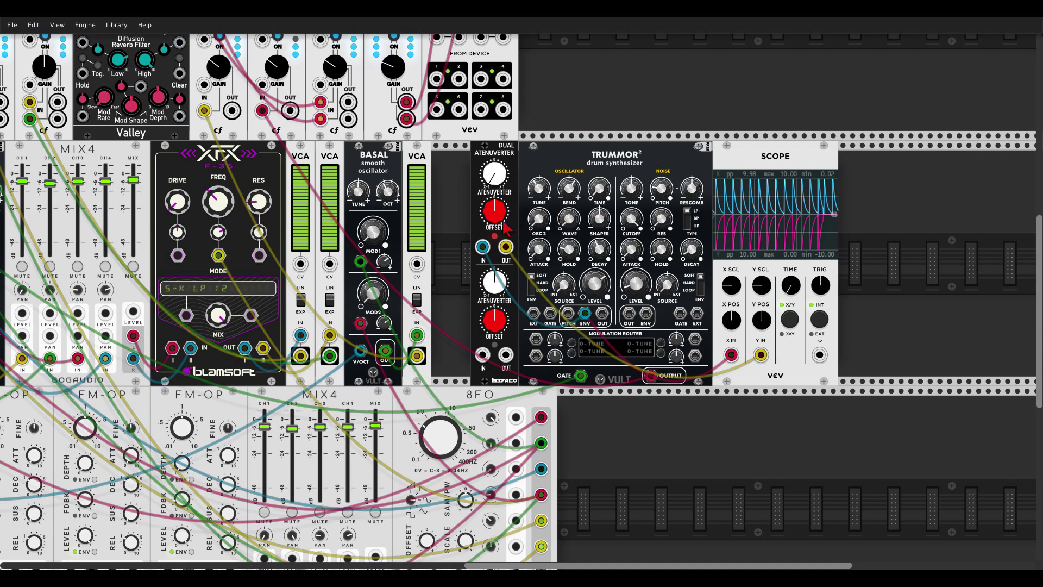
pyautogui.moveTo(494, 210); pyautogui.dragTo(494, 202)
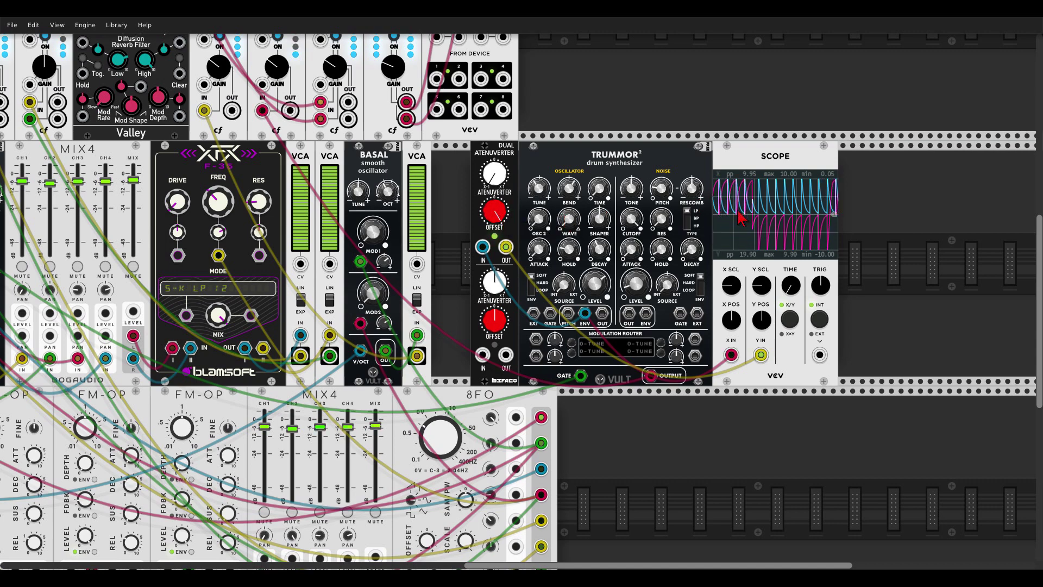
# Step: Patch the Dual Atenuverter's first output to the CV inputs of all three VCAs for kick-driven ducking
pyautogui.hscroll(-1, 478, 197)
pyautogui.hscroll(-5, 478, 196)
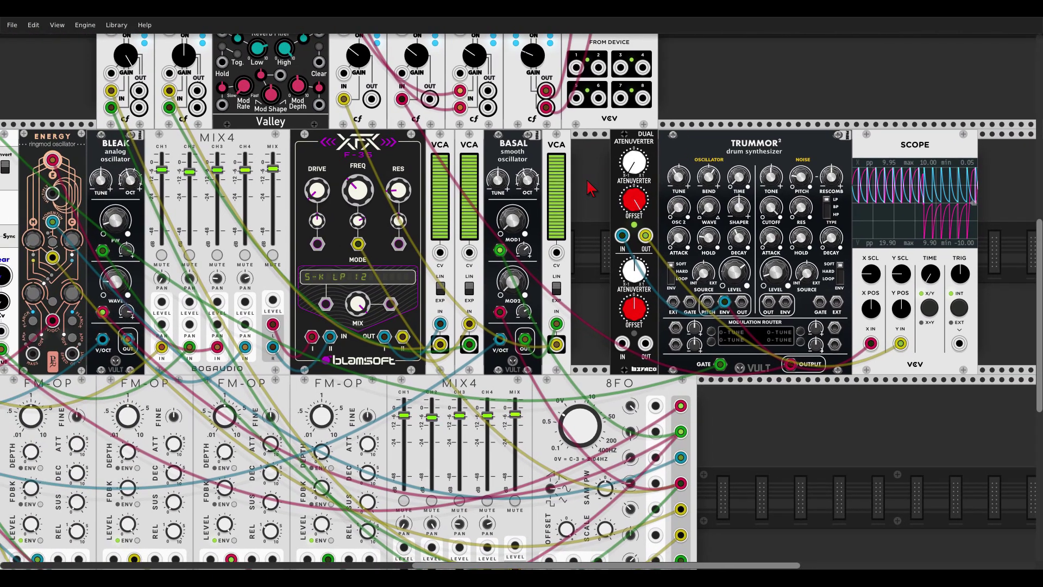
pyautogui.moveTo(440, 252); pyautogui.dragTo(625, 237)
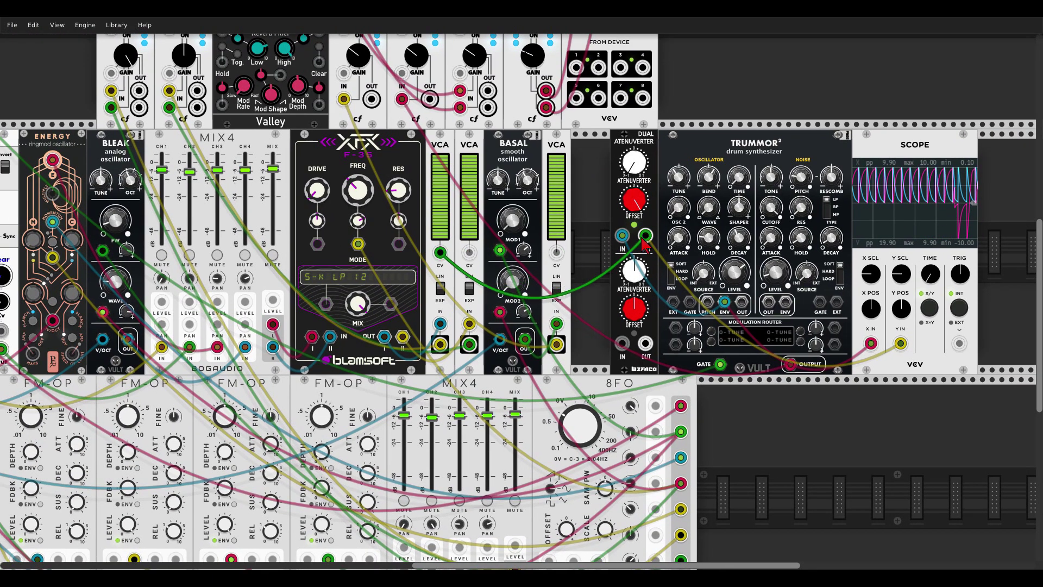
pyautogui.moveTo(468, 252)
pyautogui.mouseDown()
pyautogui.moveTo(521, 266)
pyautogui.moveTo(645, 236)
pyautogui.mouseUp()
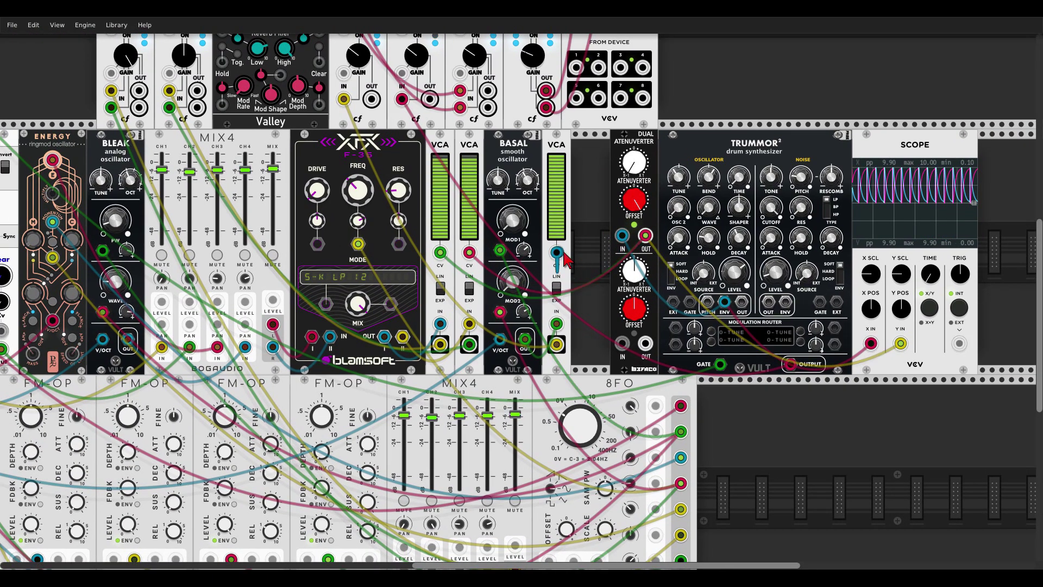
# Step: Push the whole lower row of modules along from Constants to line it up with ADDR-SEQ above
pyautogui.scroll(-3, 594, 236)
pyautogui.hscroll(-6, 705, 390)
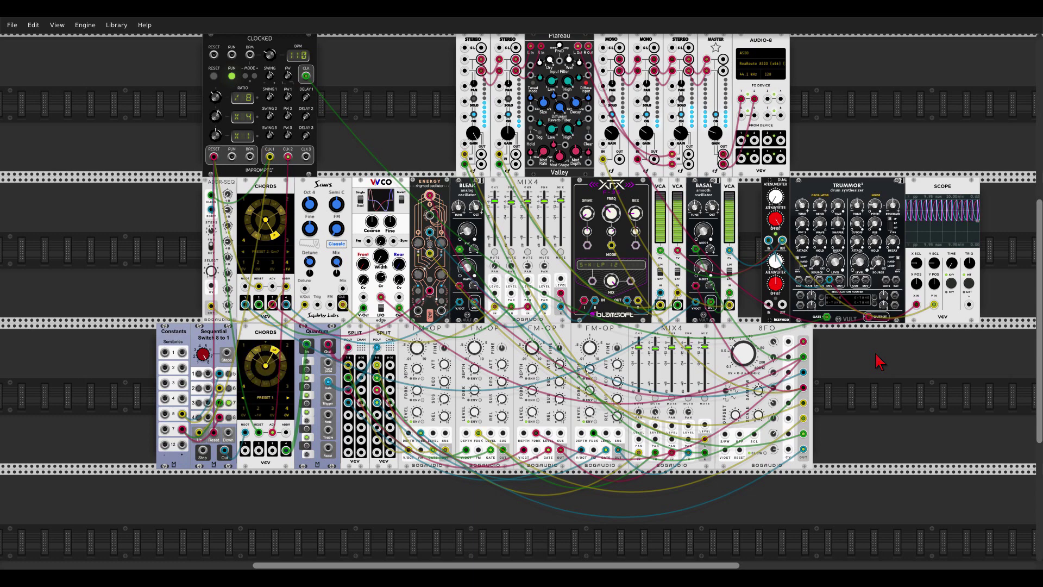
pyautogui.moveTo(879, 362); pyautogui.dragTo(834, 384)
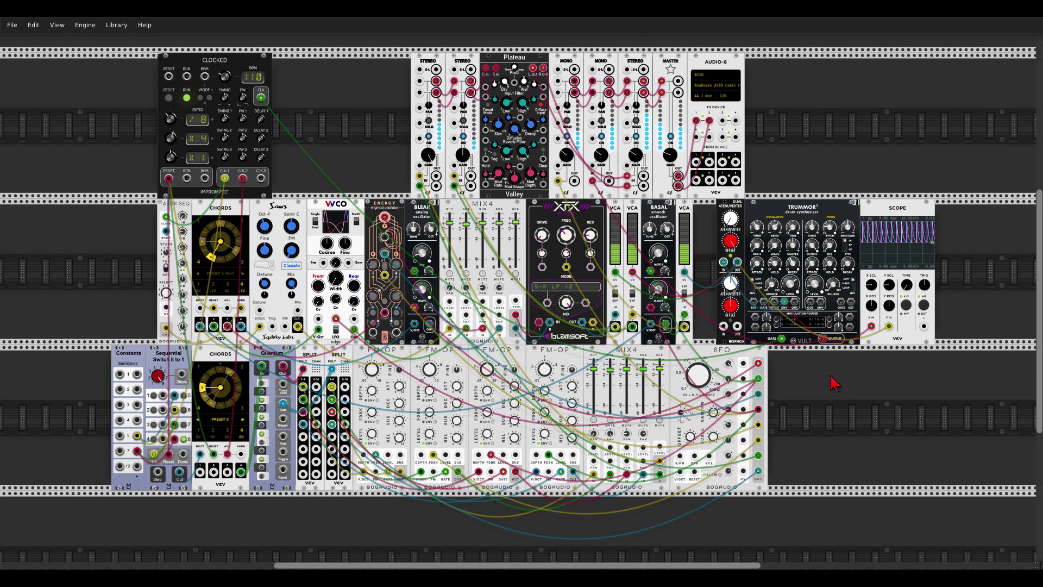
pyautogui.moveTo(146, 359); pyautogui.dragTo(192, 359)
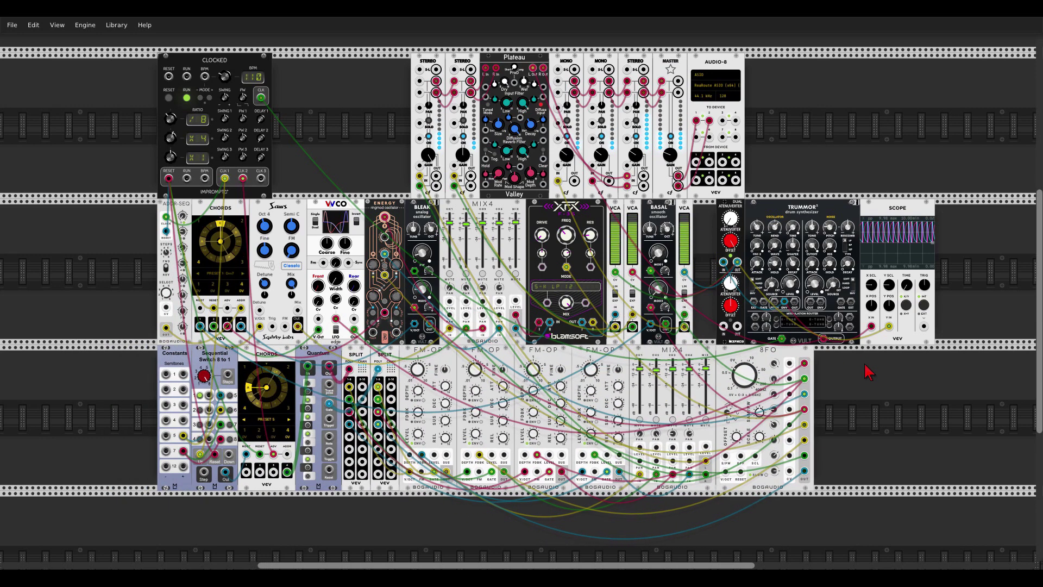